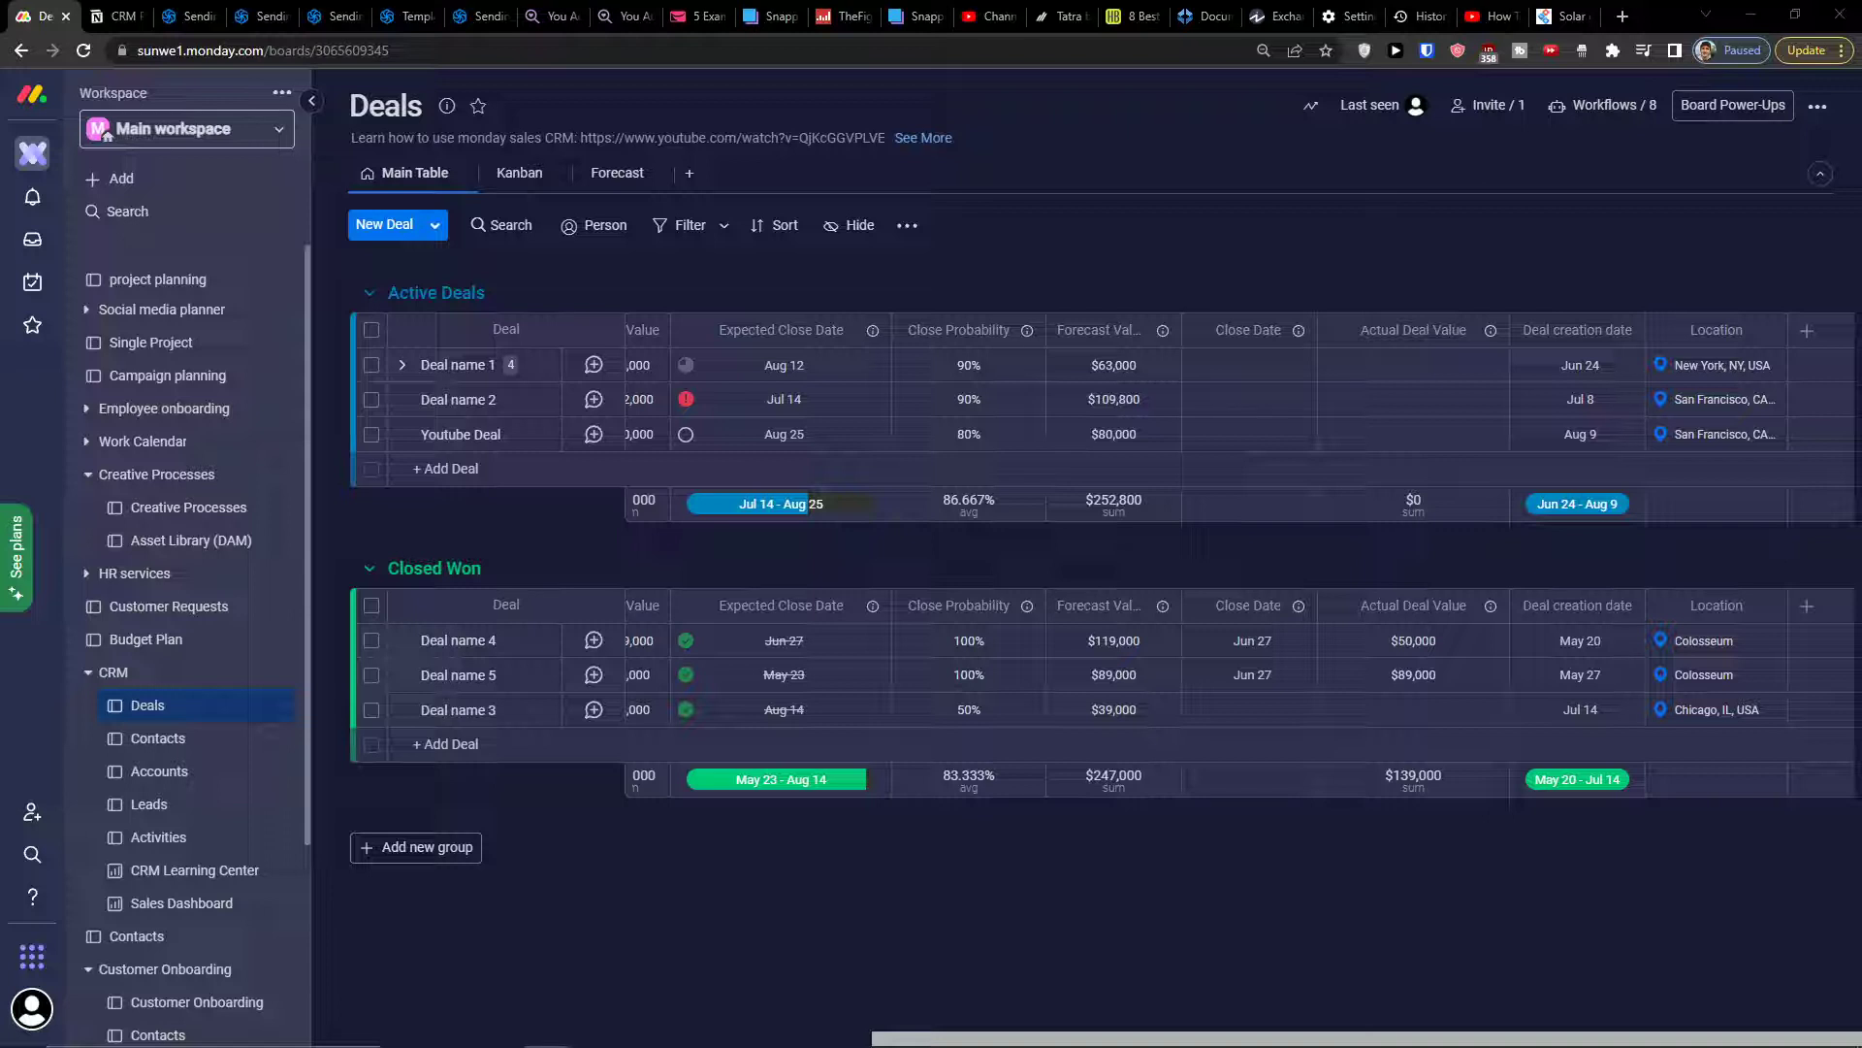
- Add a Connect boards column to the Deals board and link it to the Contacts board located directly in Main workspace
click(1806, 331)
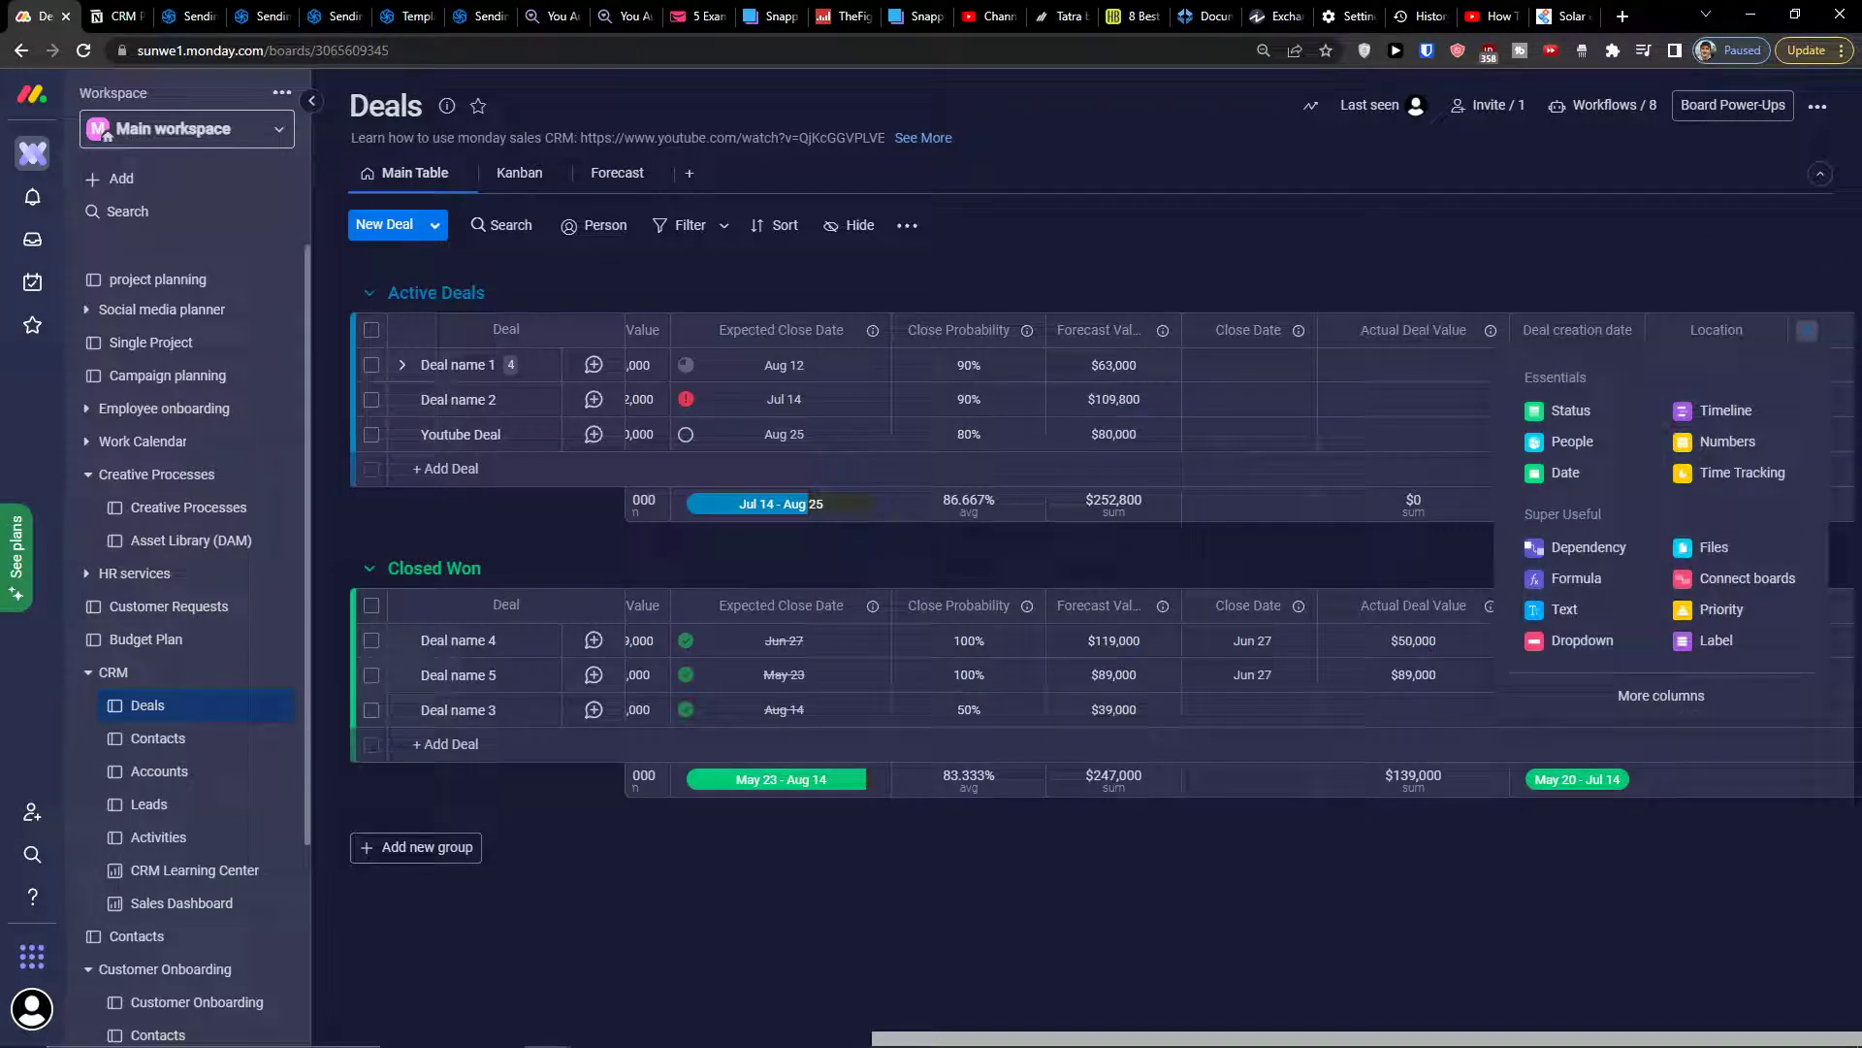
click(1746, 582)
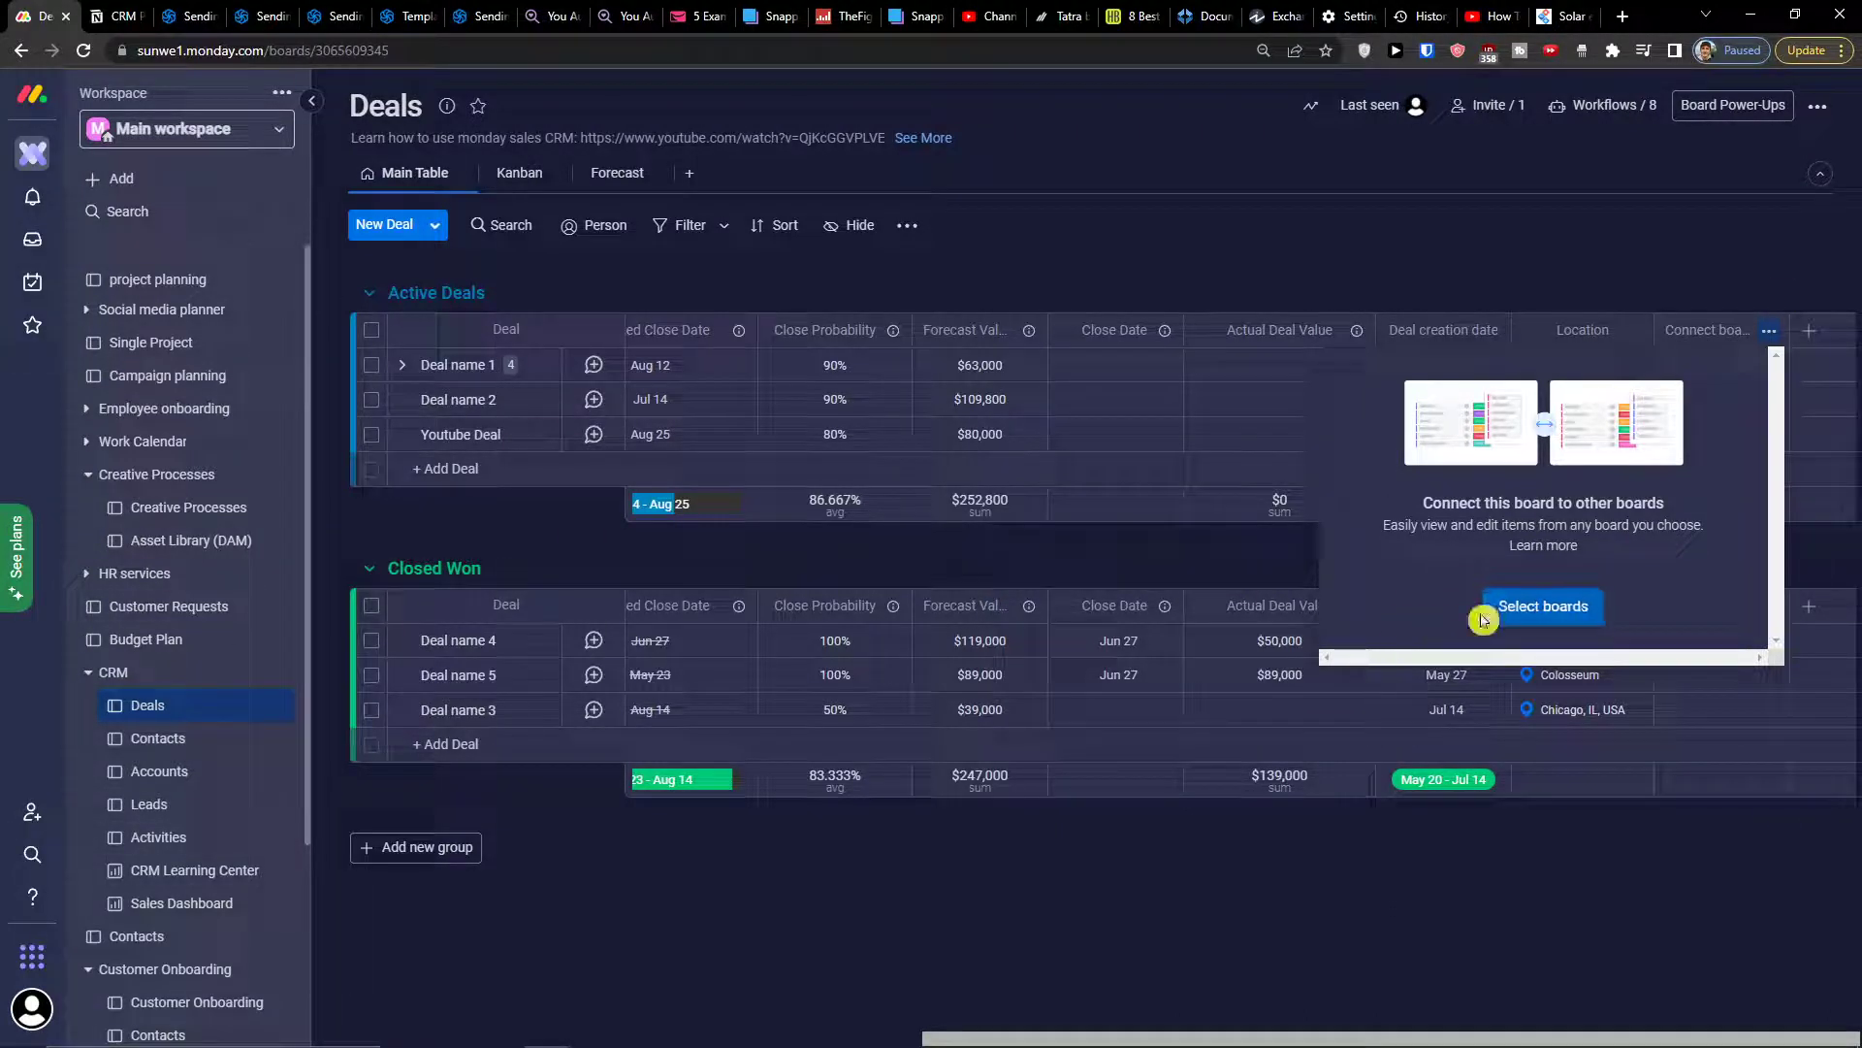
click(1510, 621)
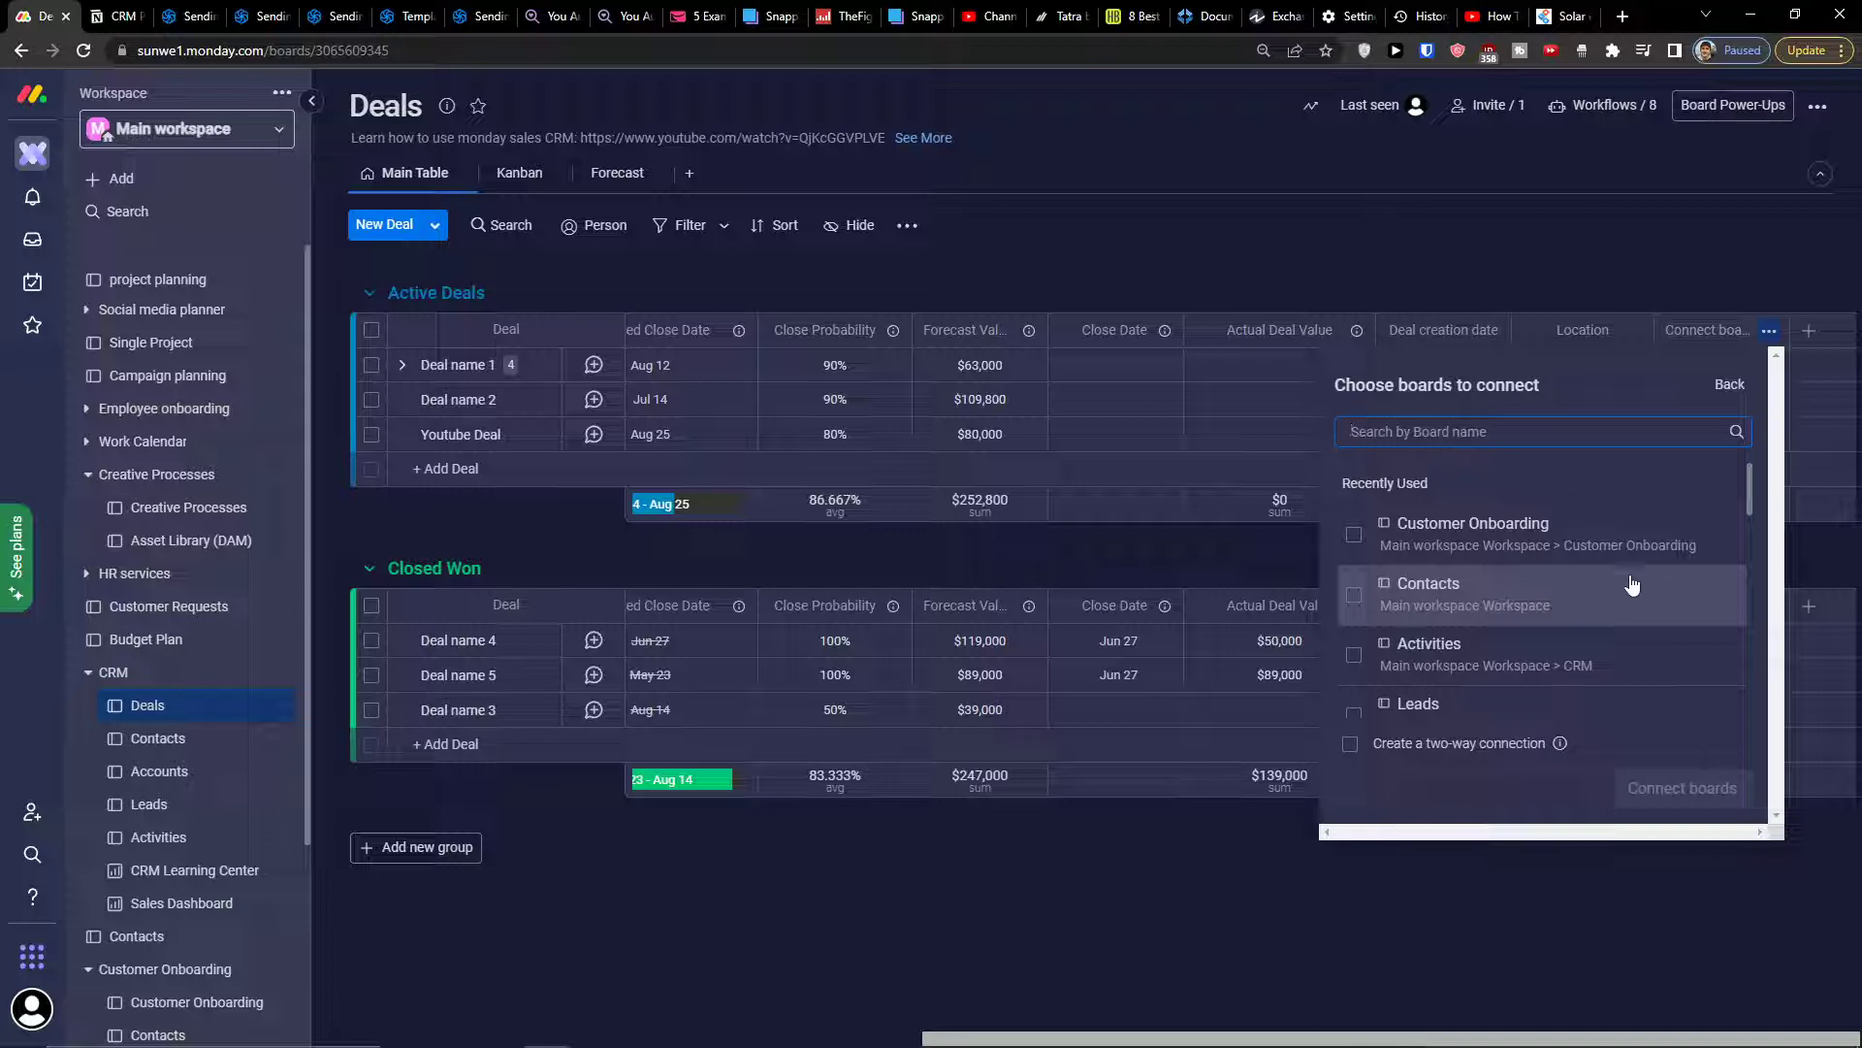
click(1579, 617)
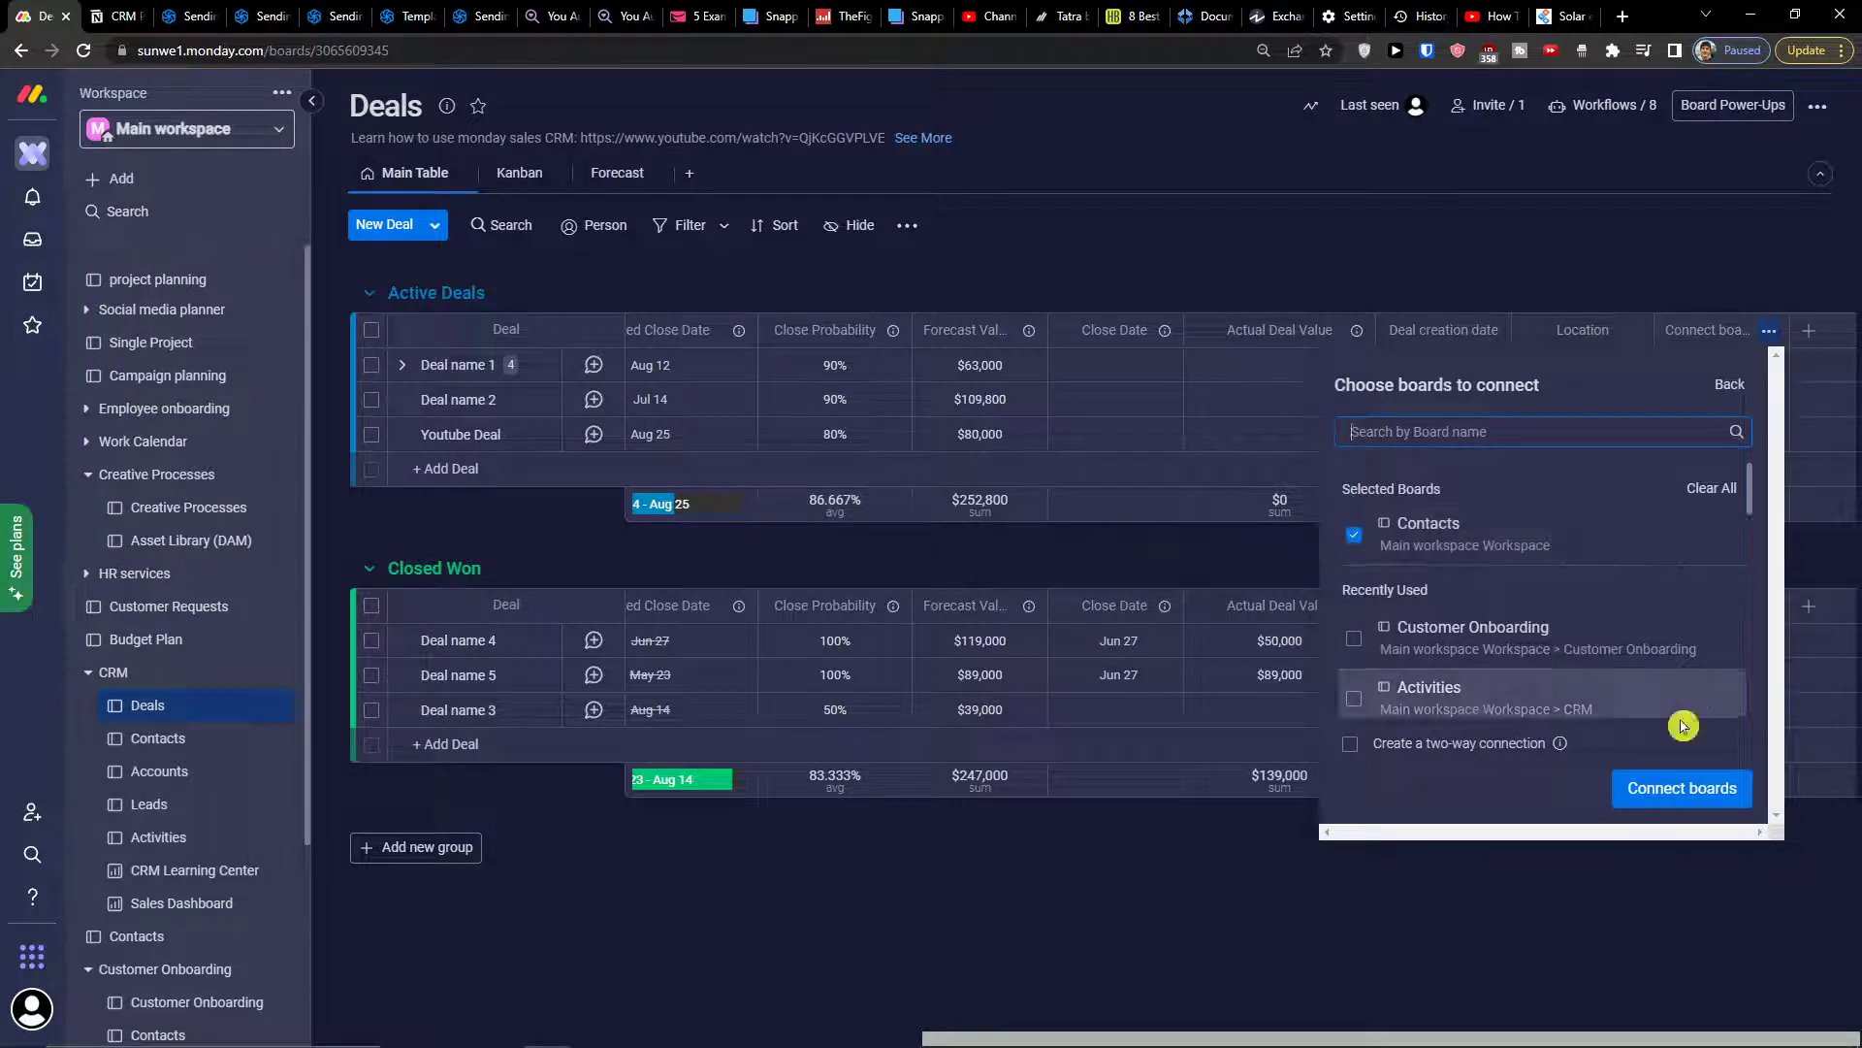
click(1717, 788)
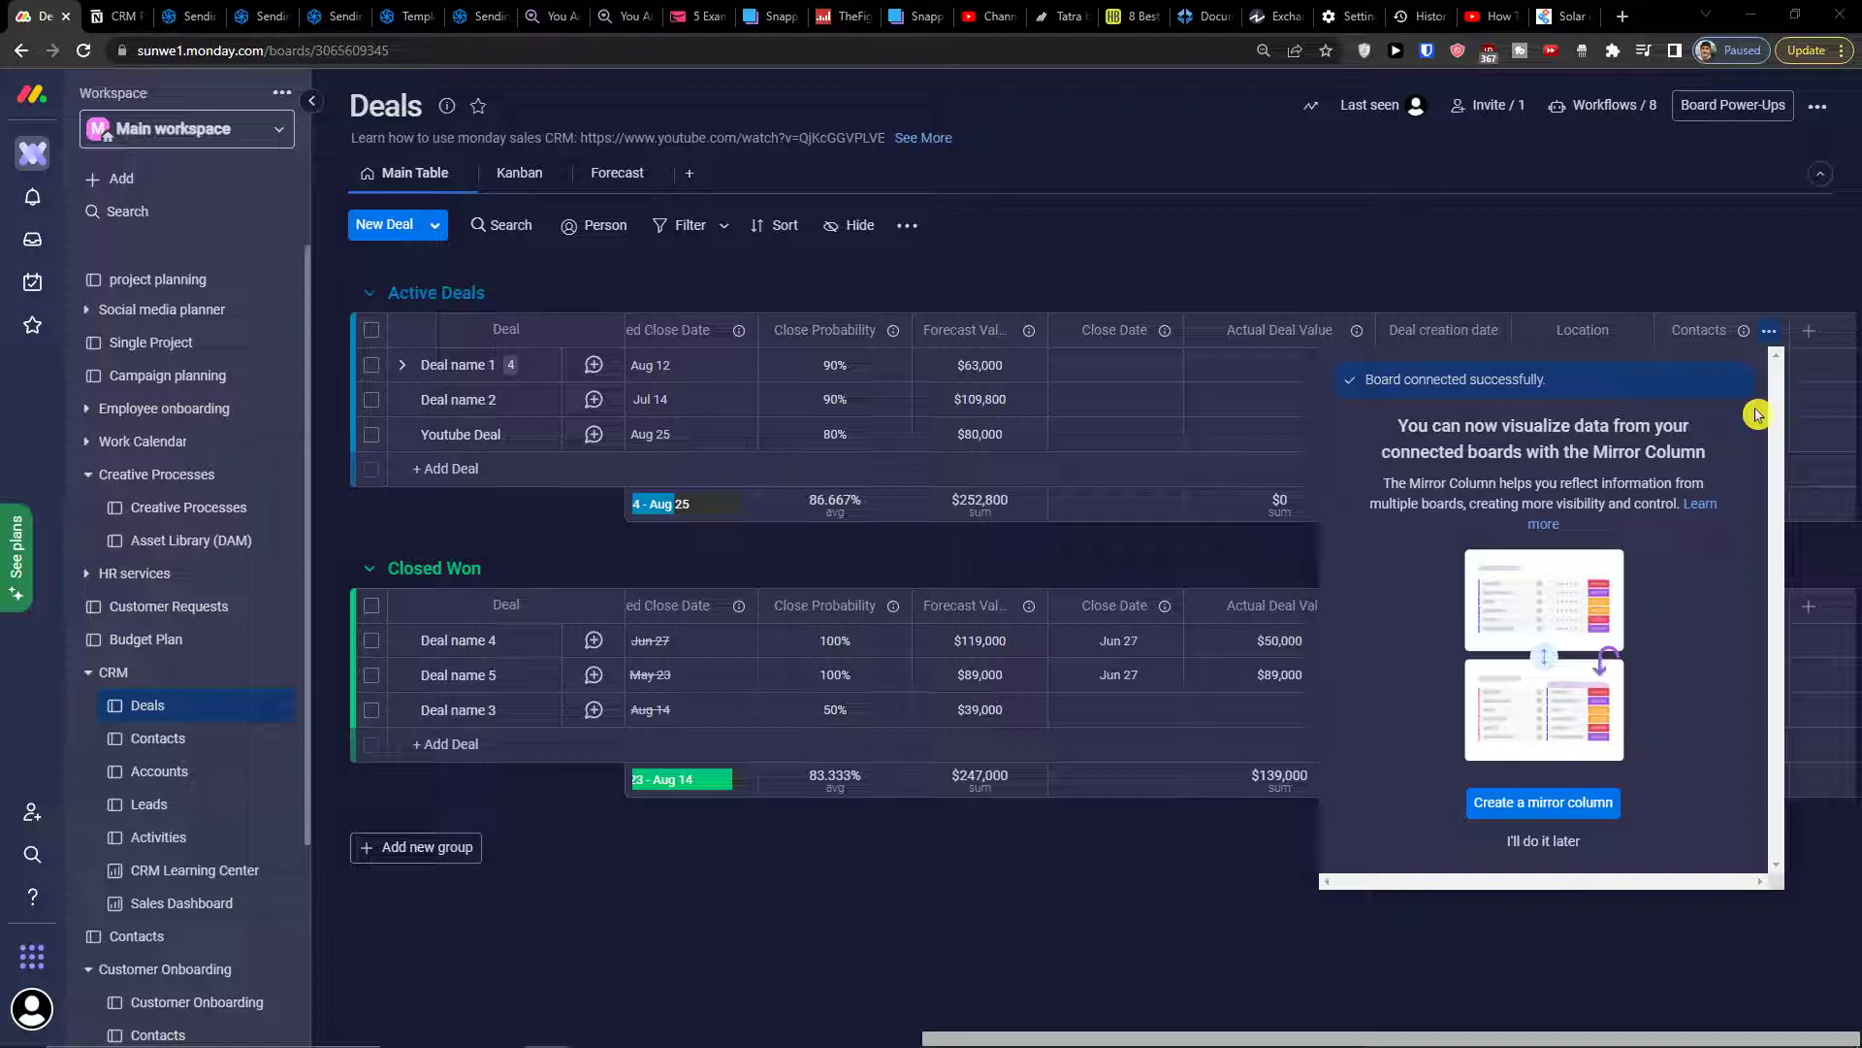
- Create a mirror column from the new Contacts connection and have it mirror the Type column
click(1503, 805)
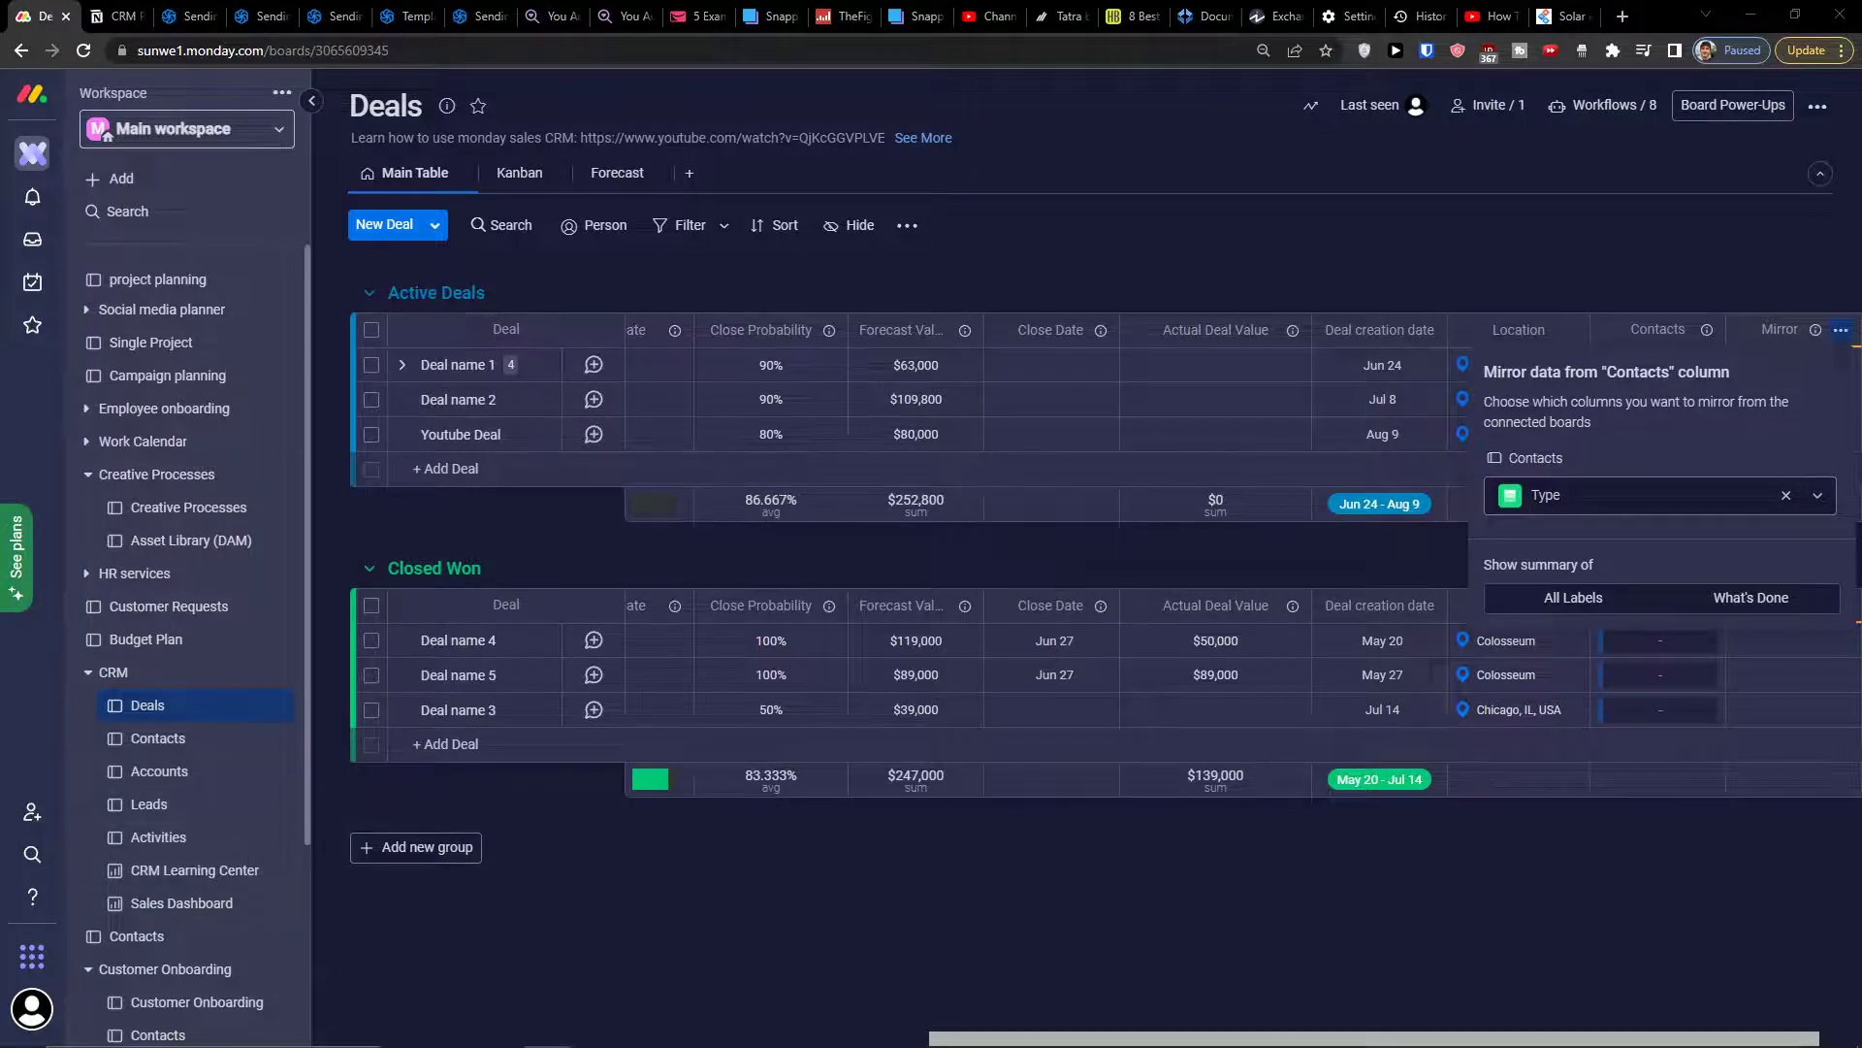
click(1819, 497)
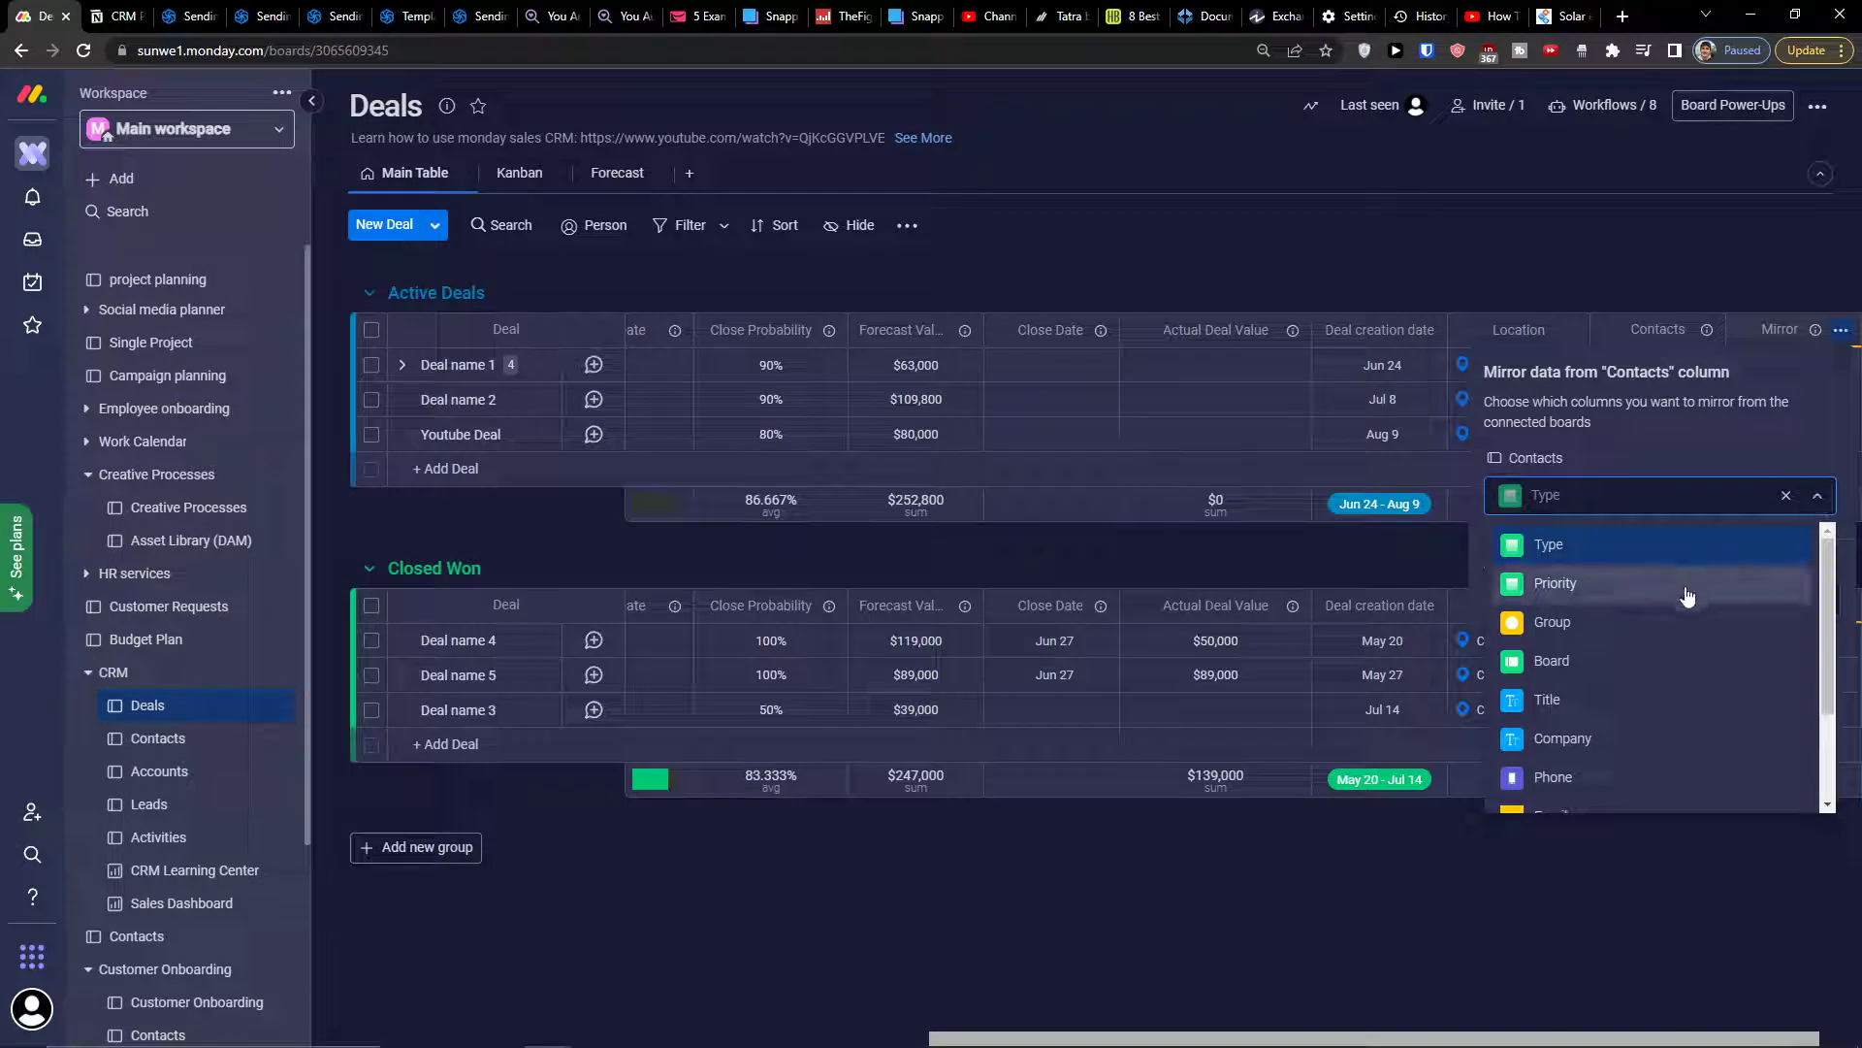
scroll(1687, 596, down, 3)
scroll(1673, 582, up, 3)
scroll(1661, 565, down, 3)
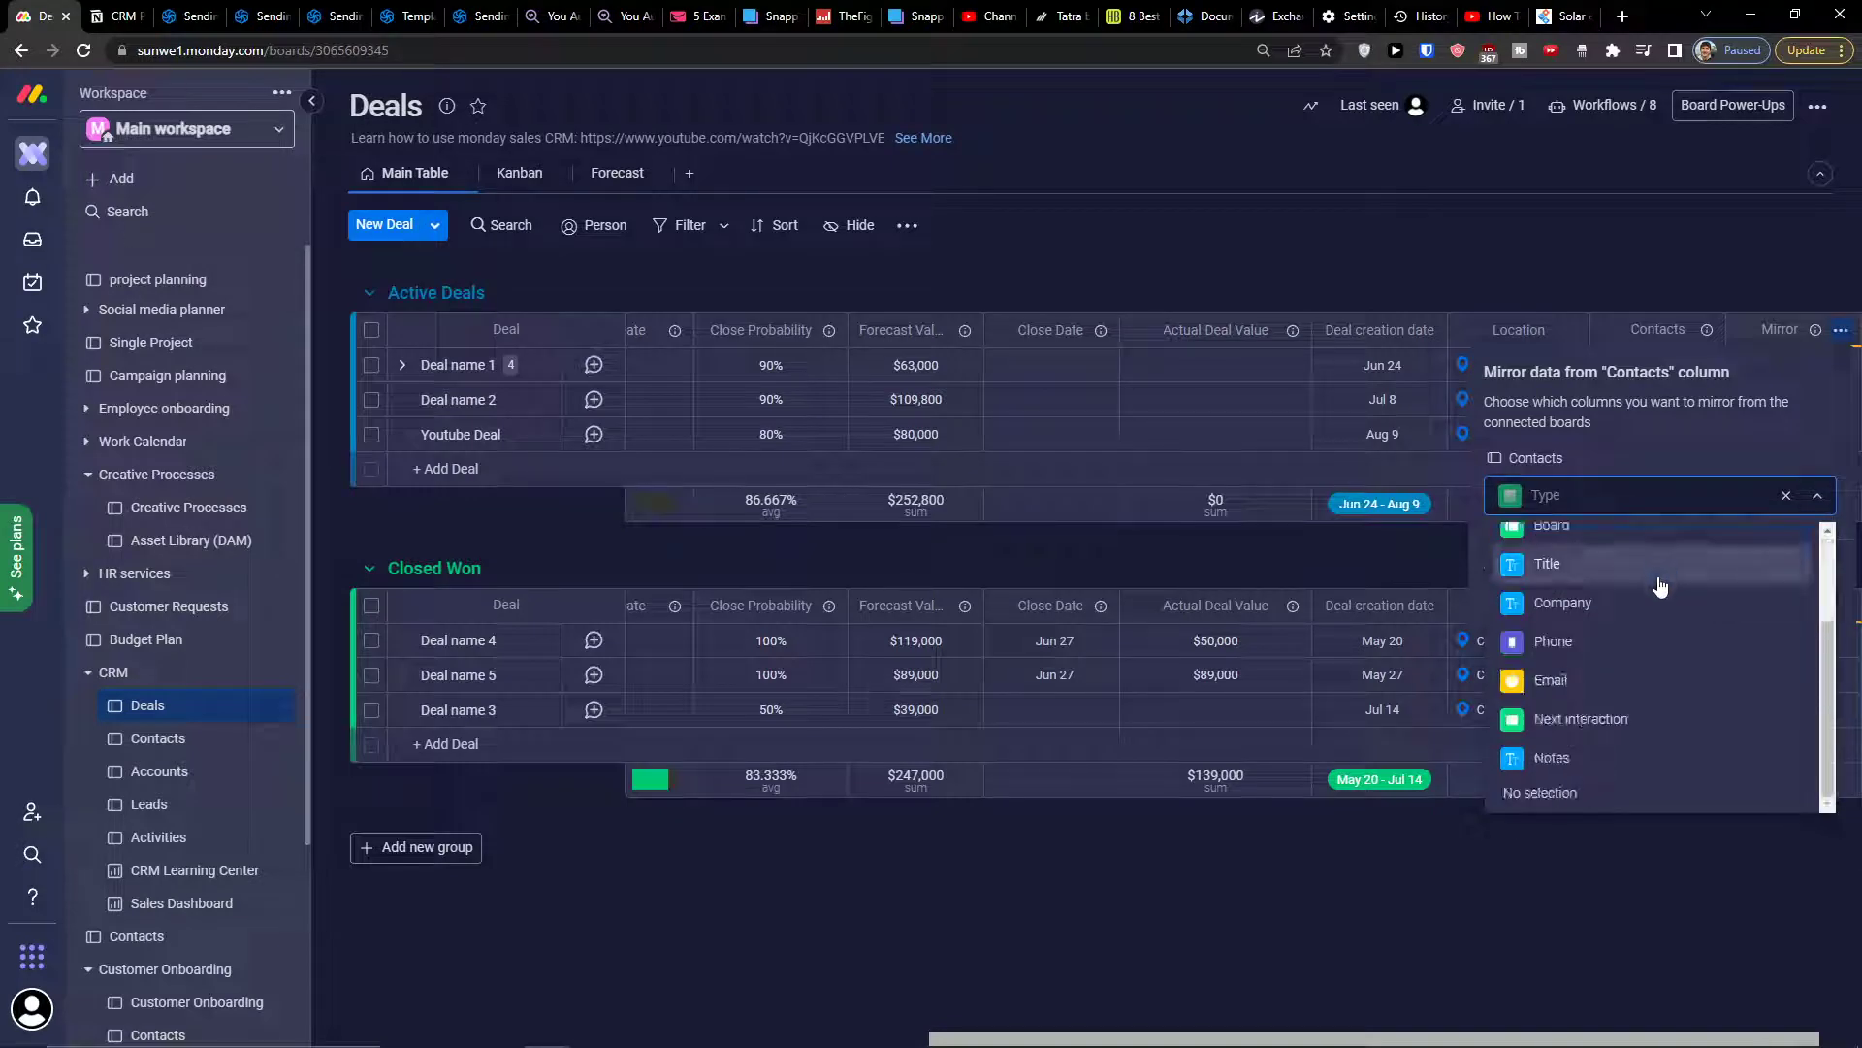
scroll(1611, 747, up, 3)
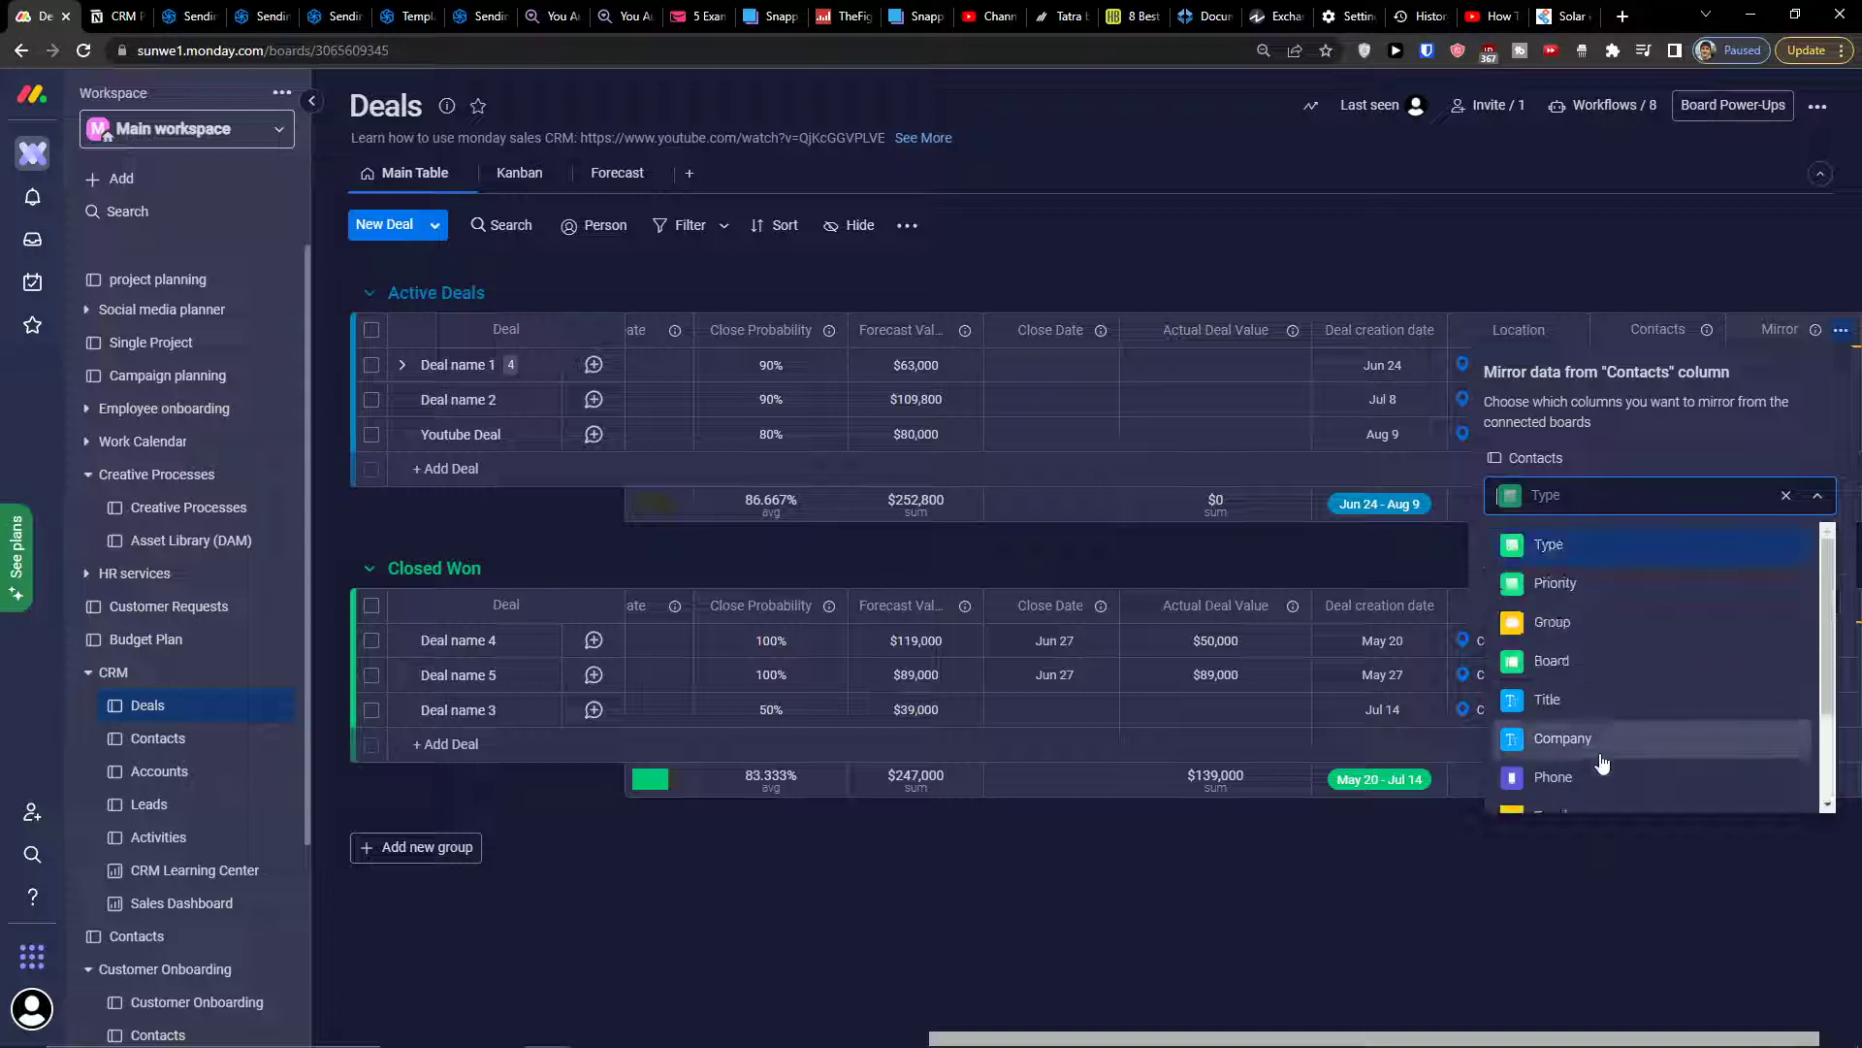
click(1637, 550)
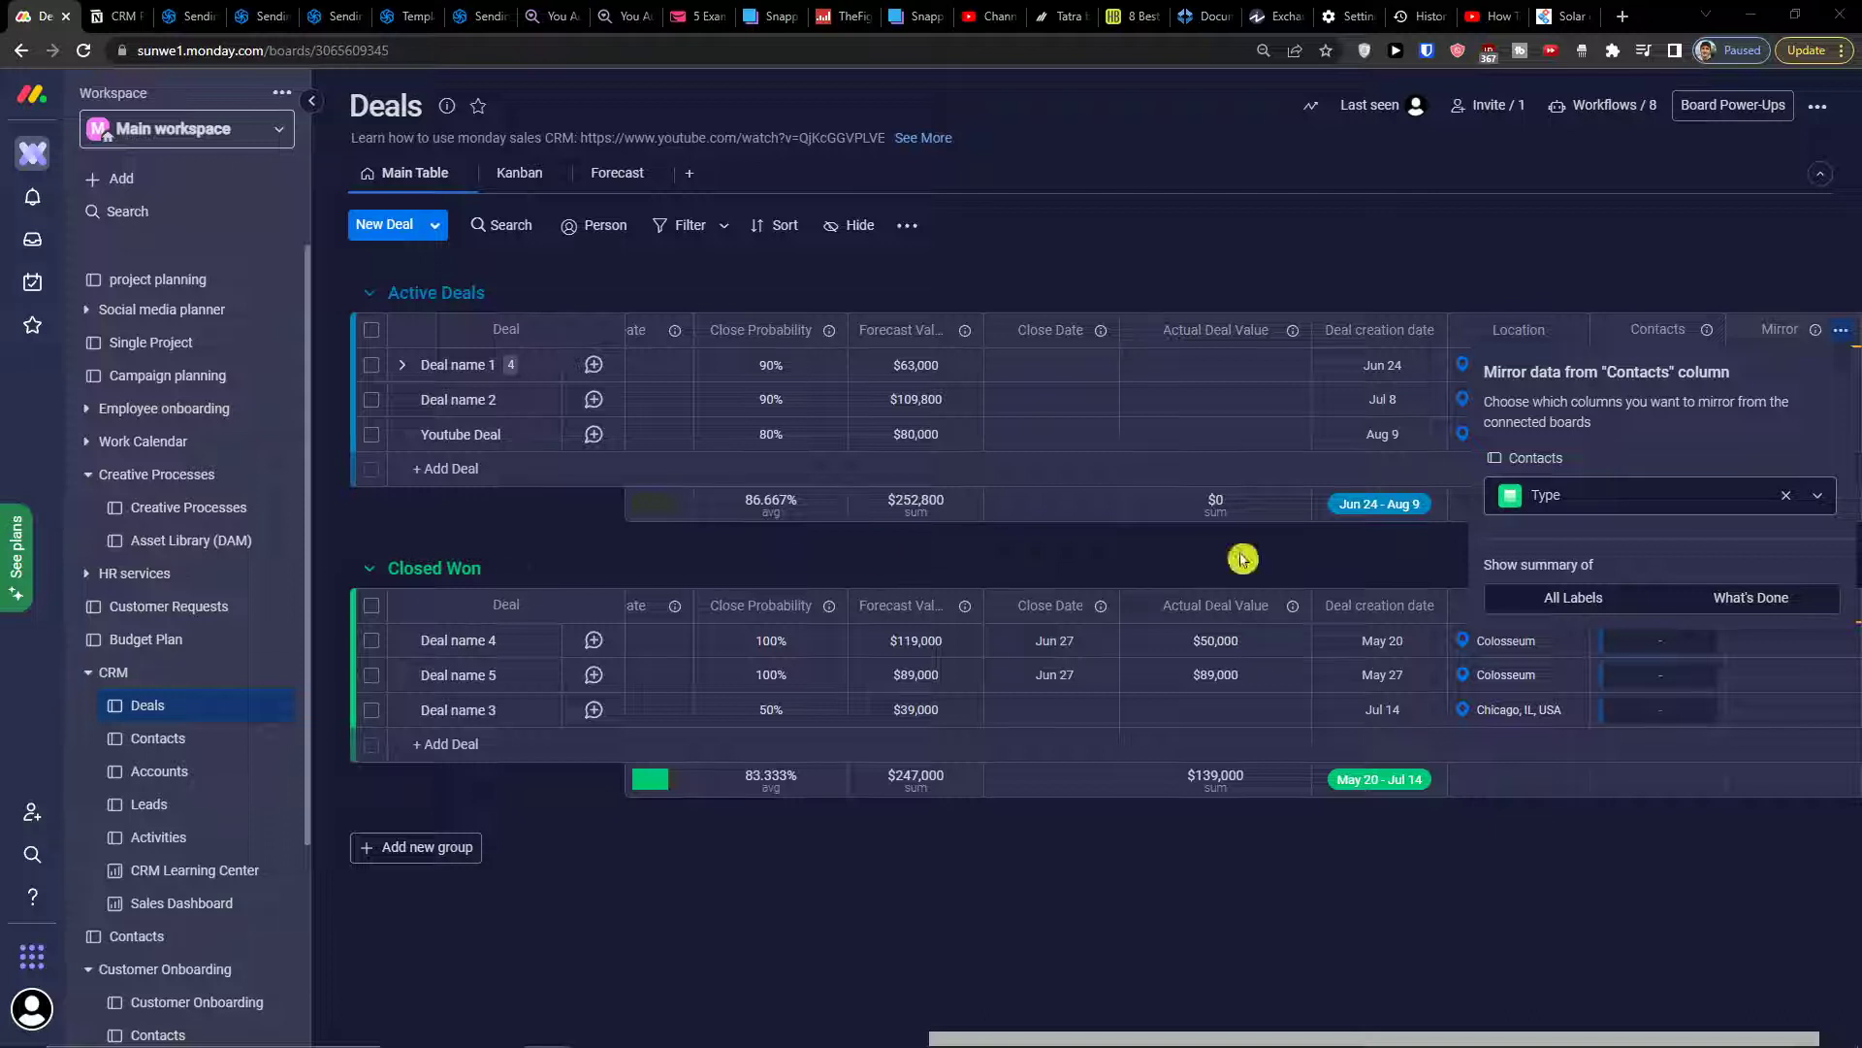
- Set the Type mirror column's summary to All Labels and close its settings
click(1602, 505)
click(1599, 510)
click(1645, 597)
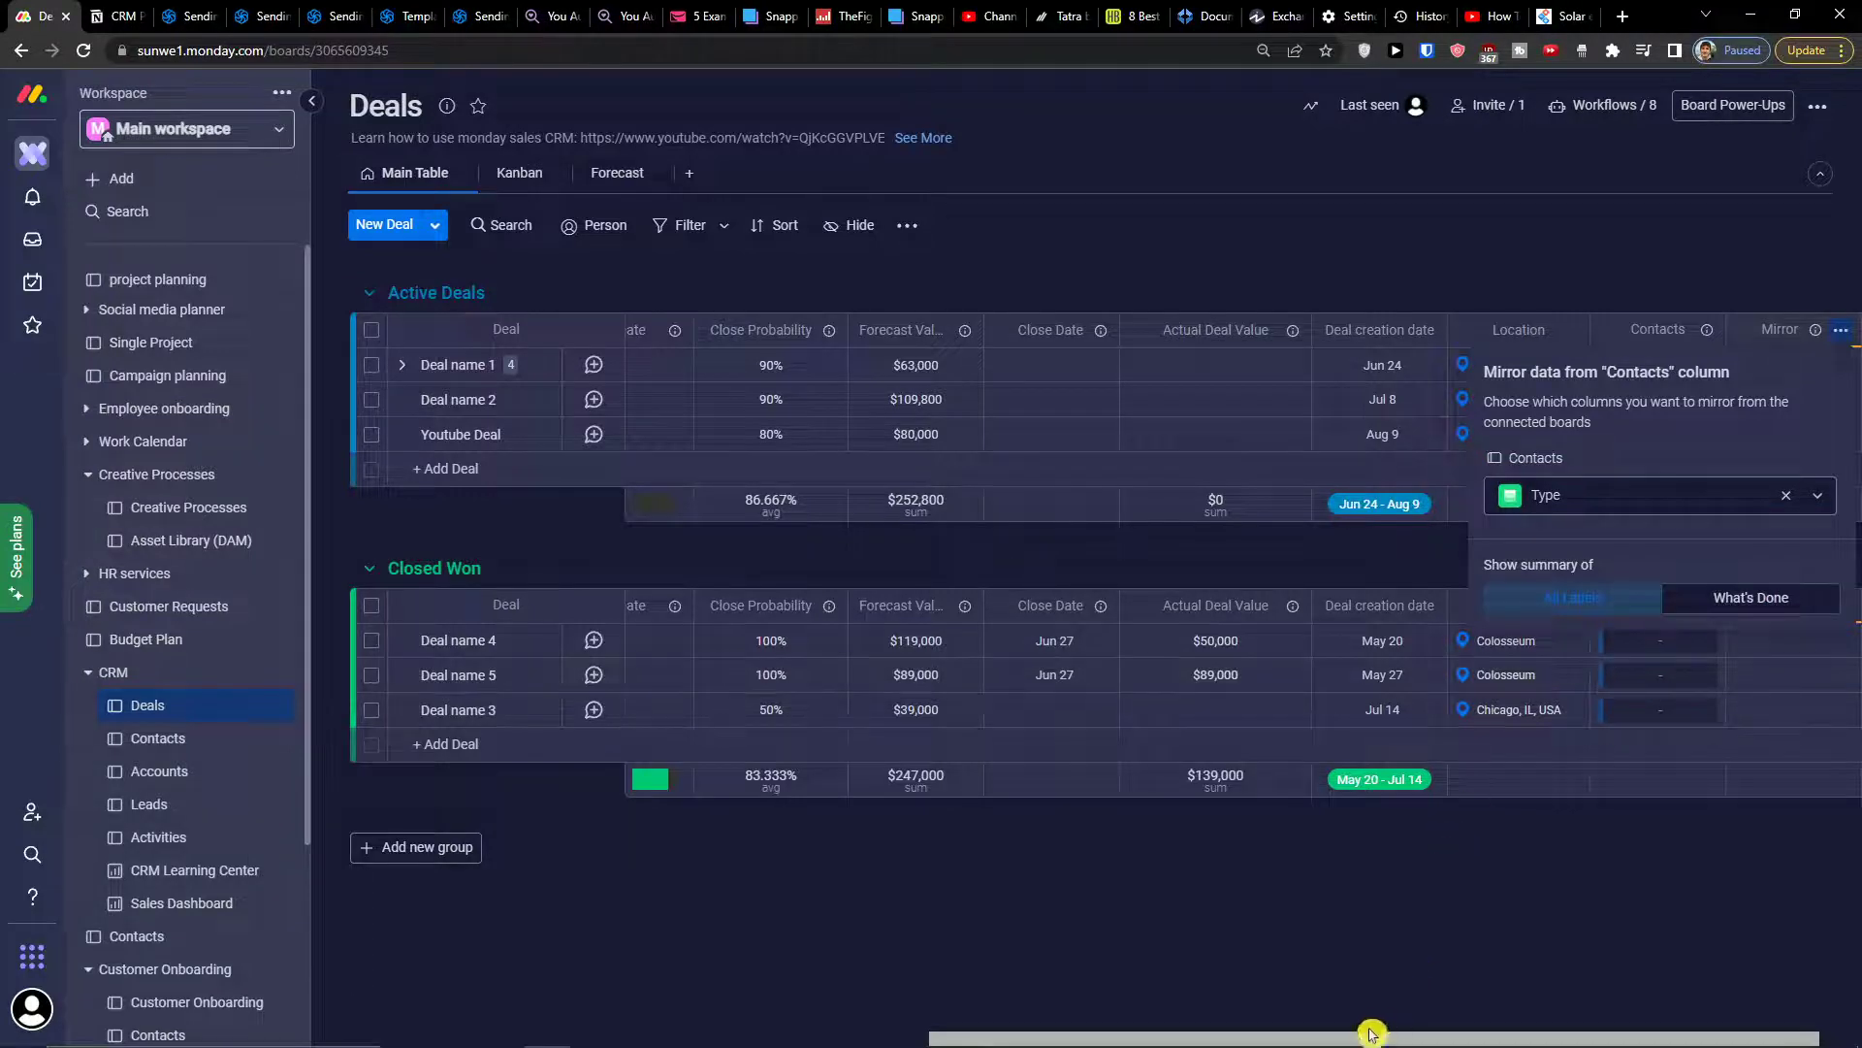
drag(1371, 1032, 1415, 1034)
click(1609, 376)
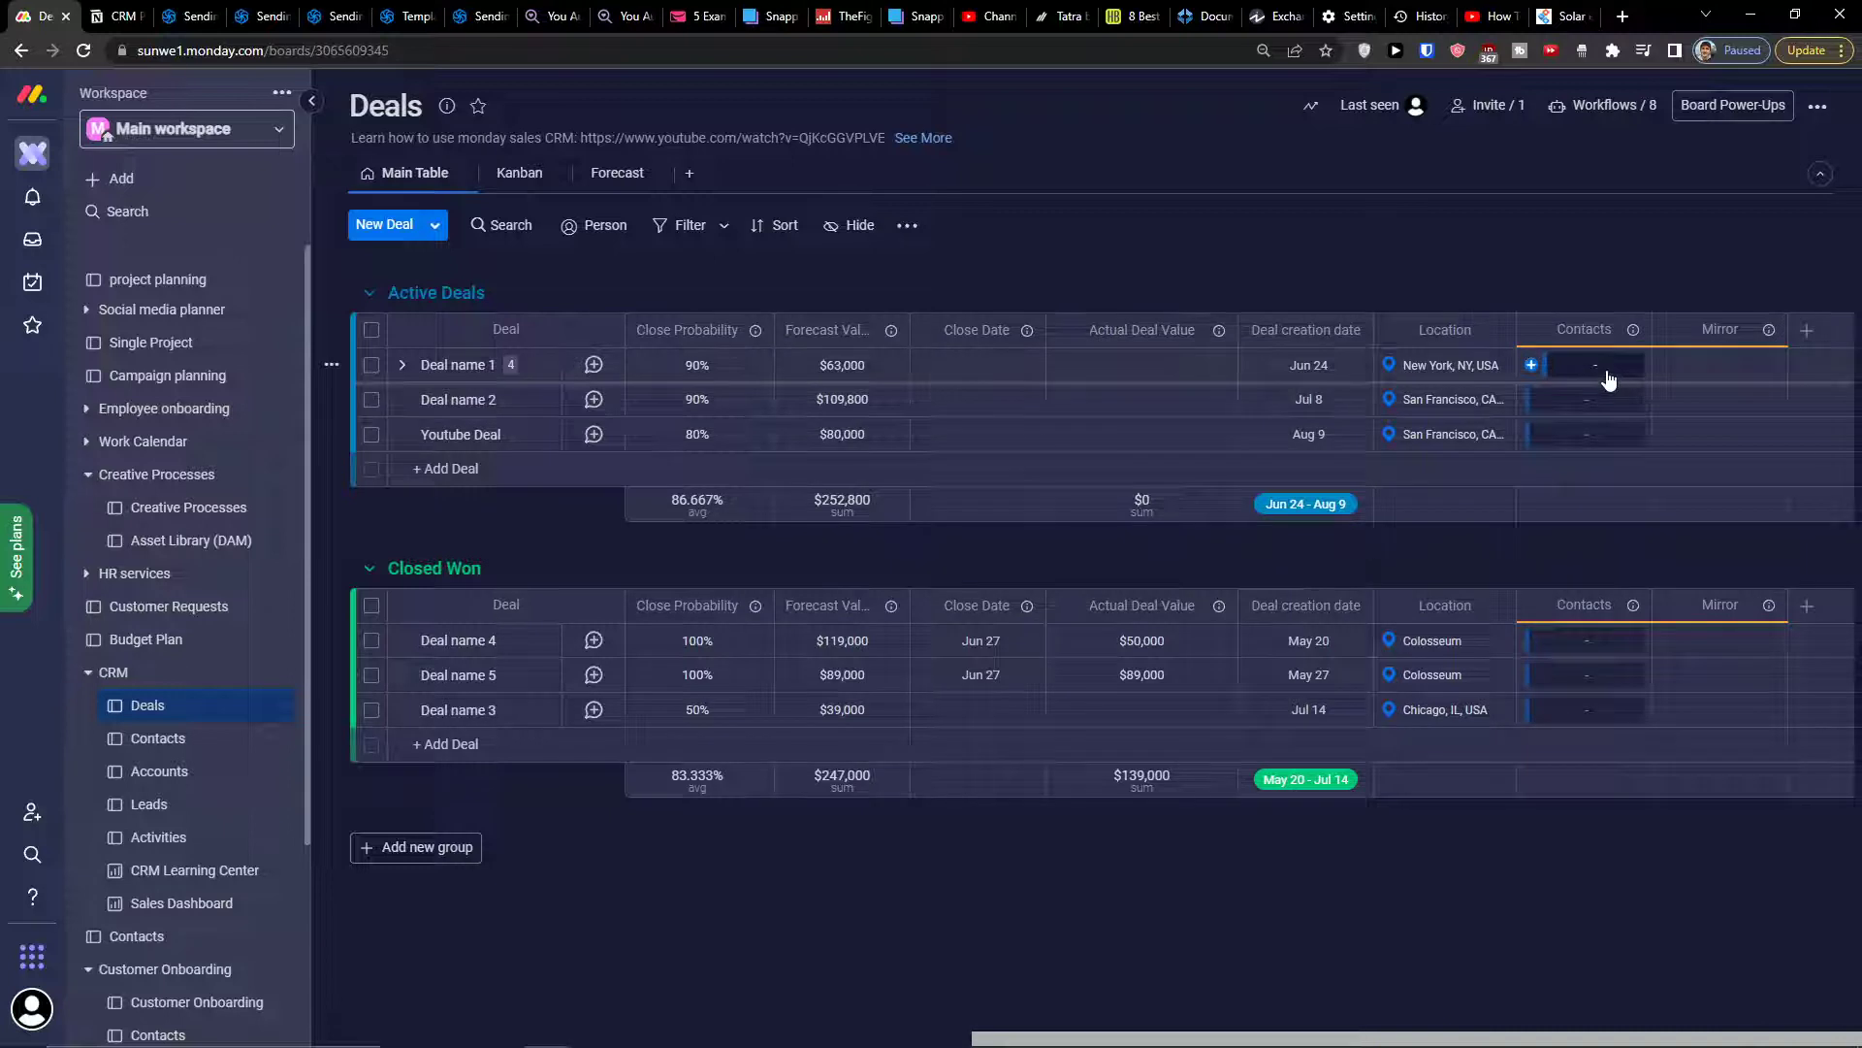
click(1667, 363)
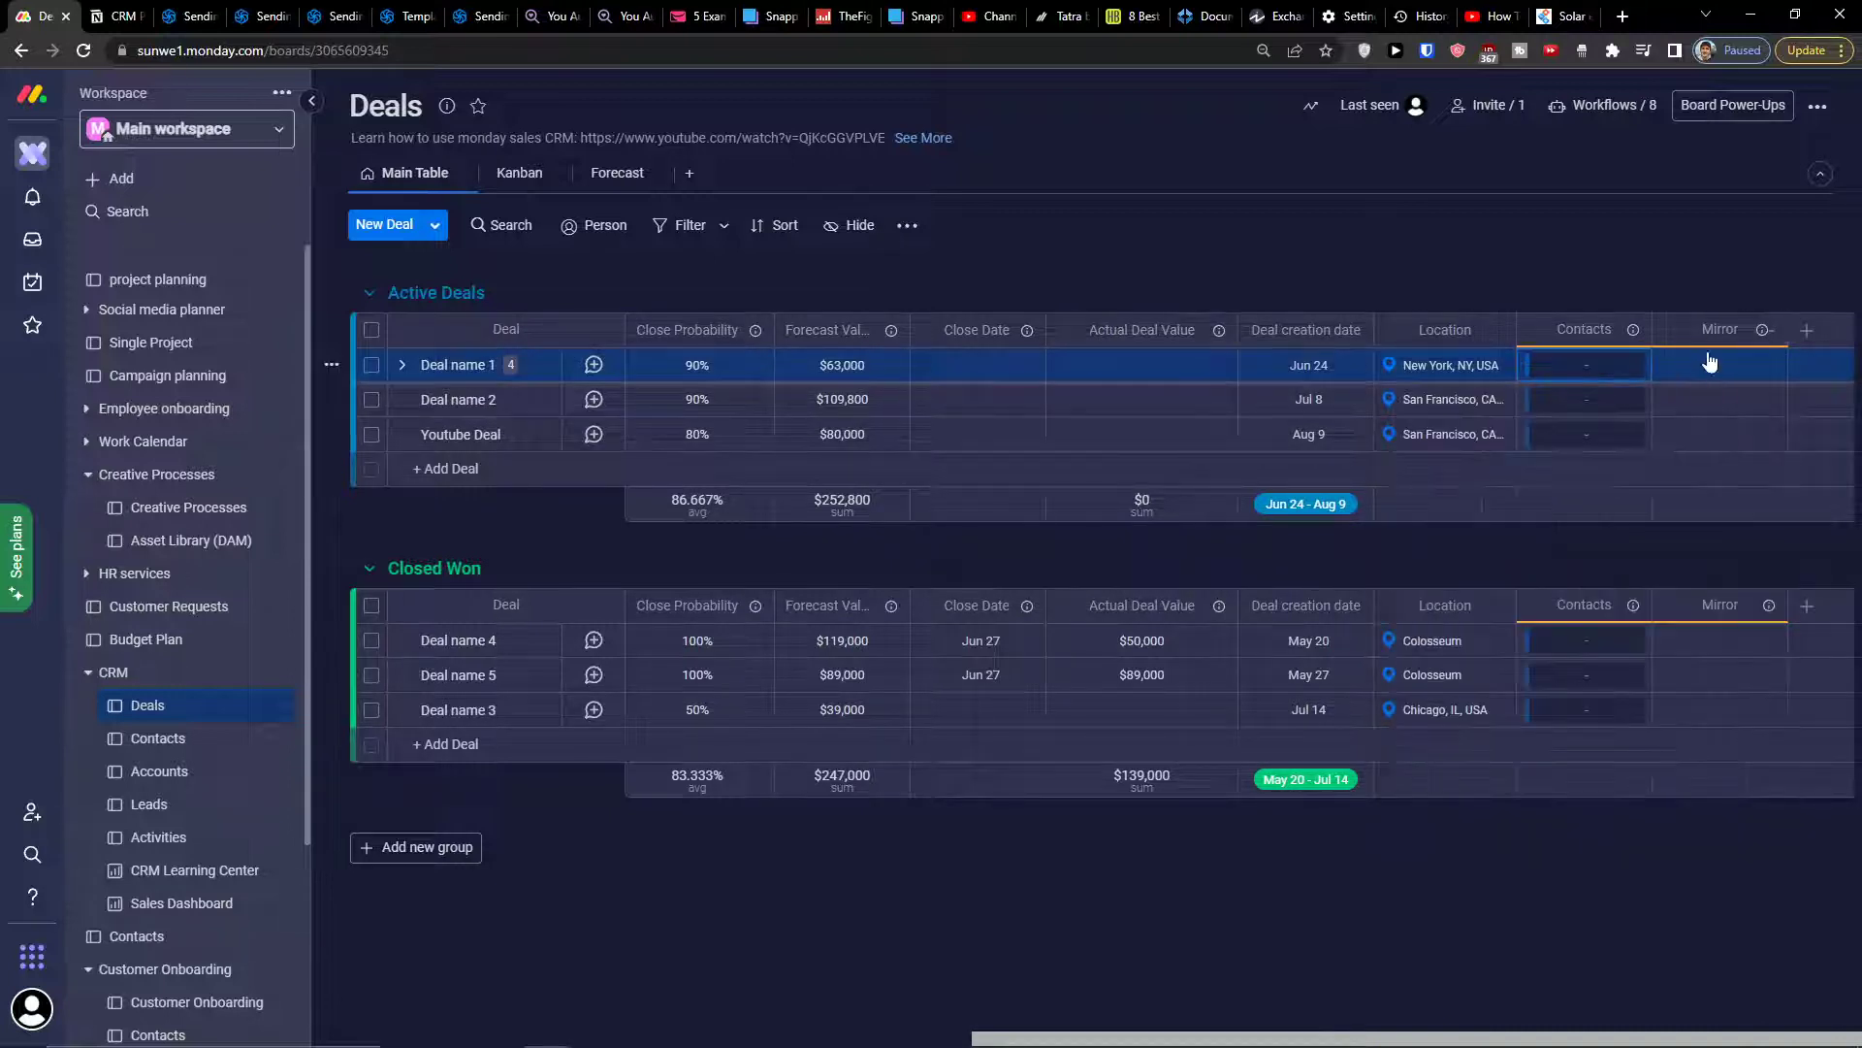
- Add a second Mirror column to the Deals board and base it on the first listed Contacts connection
click(1806, 332)
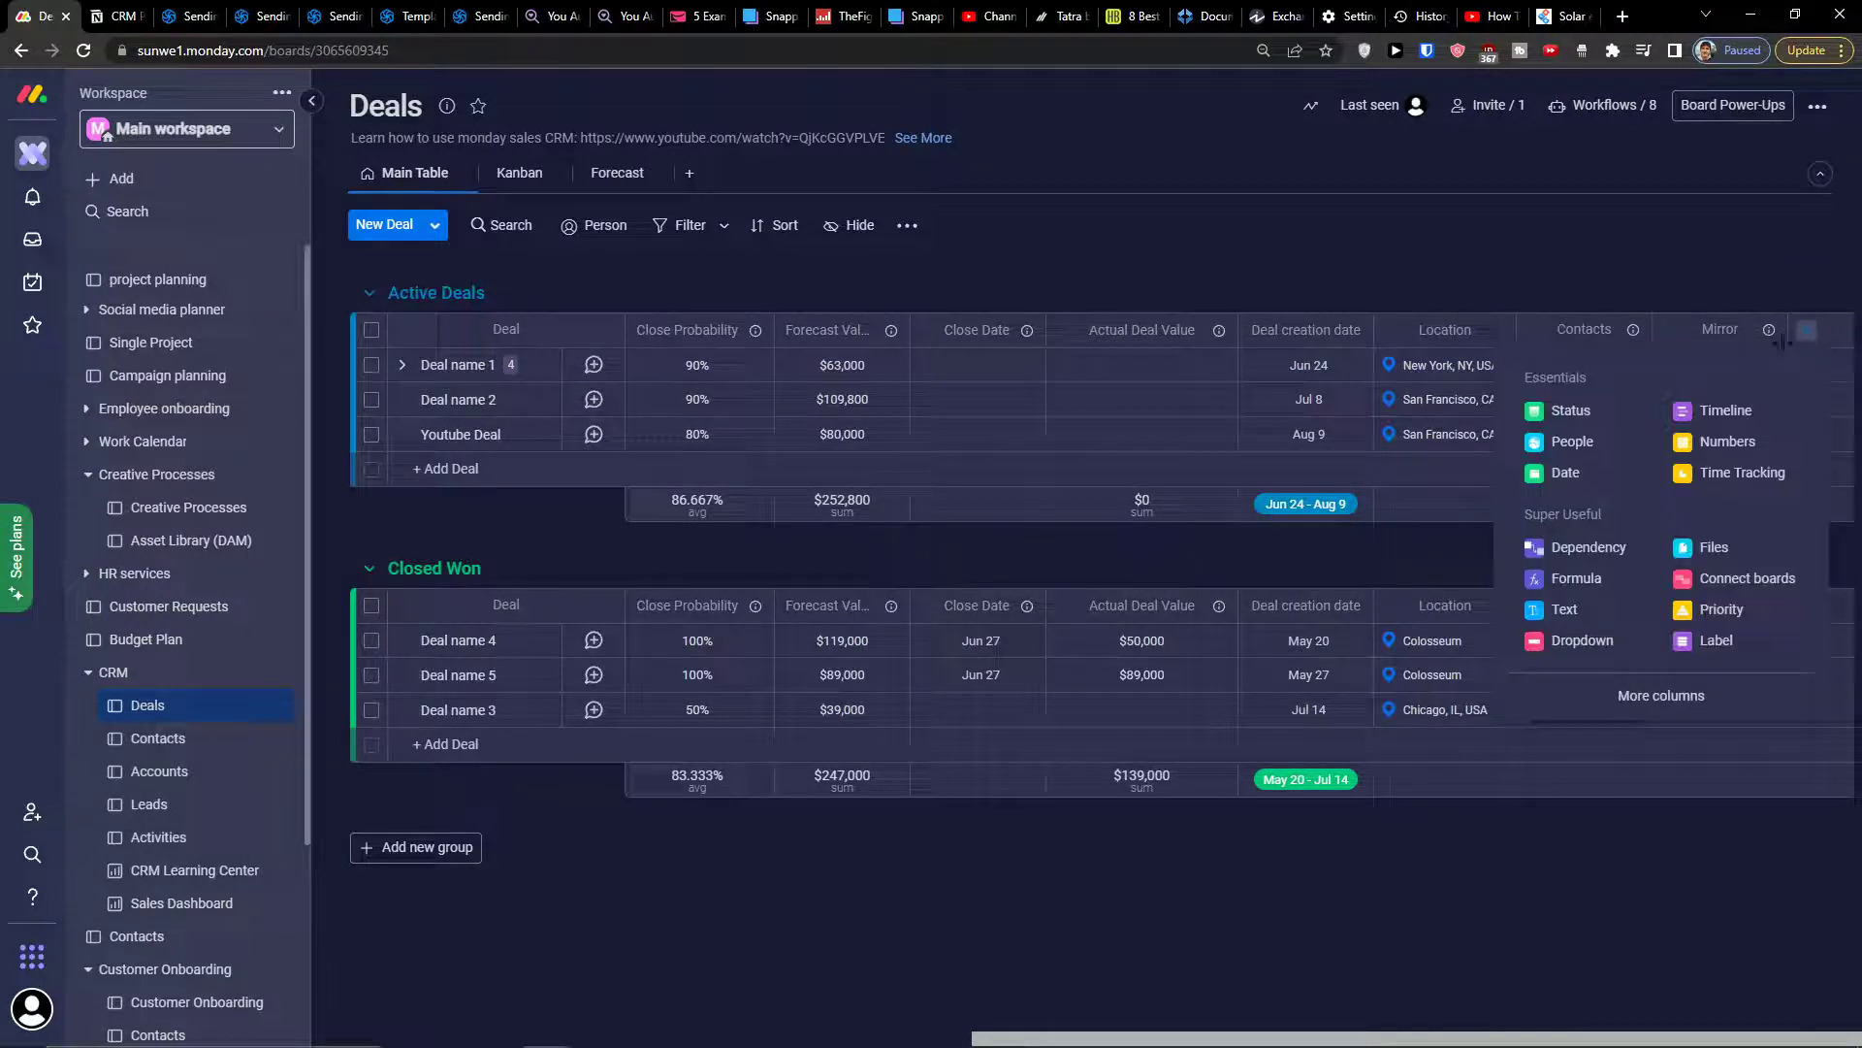
click(1640, 697)
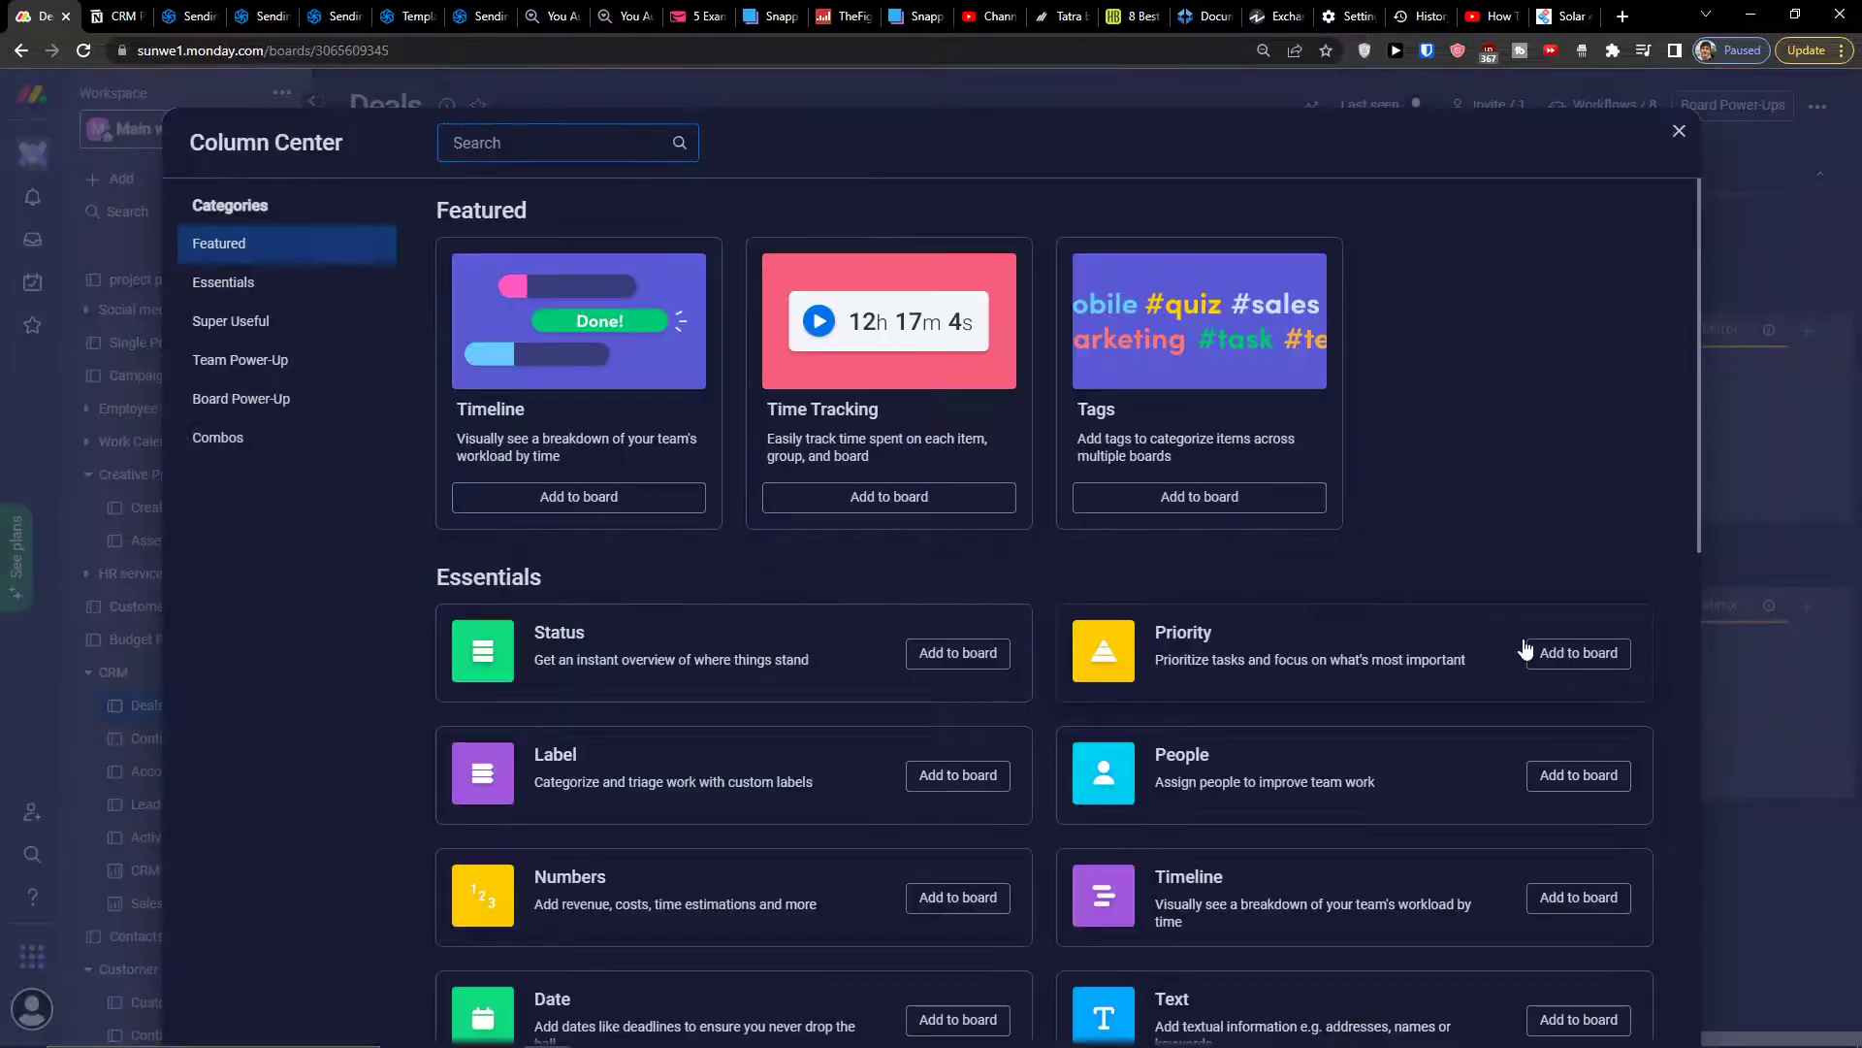
text(mirr)
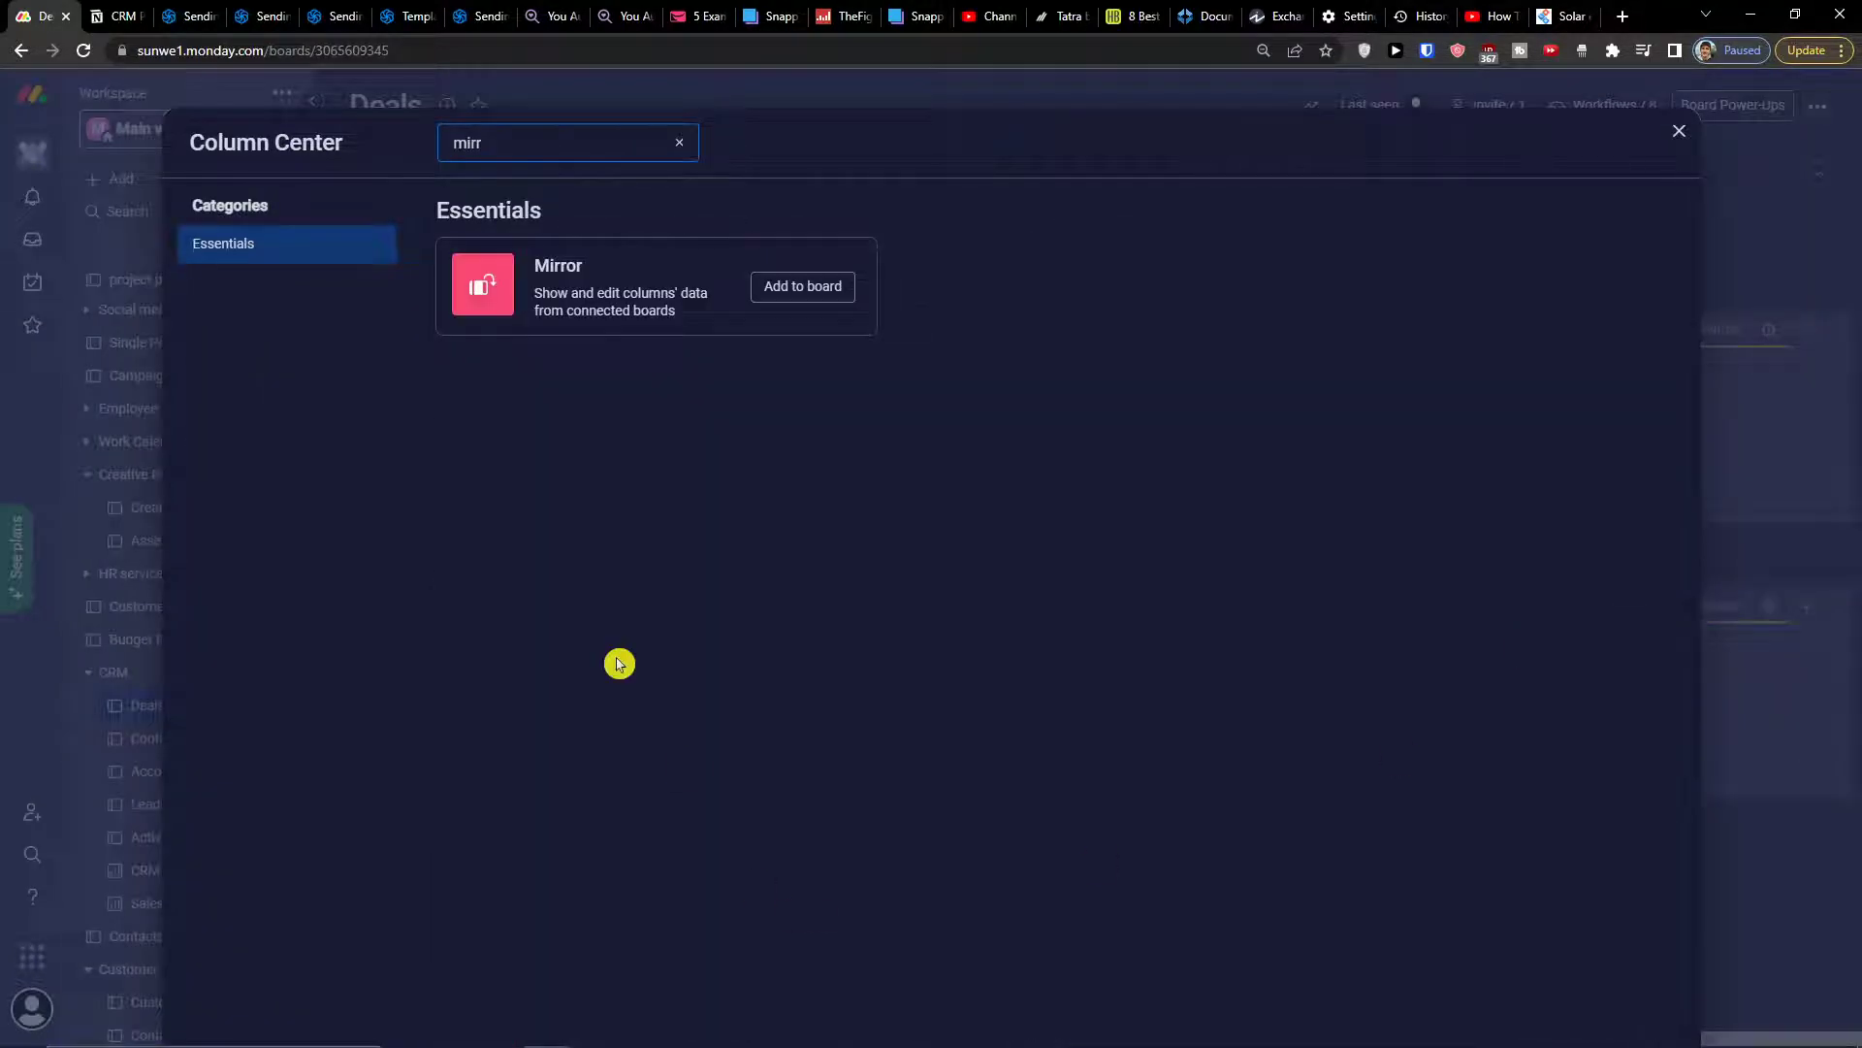
click(803, 287)
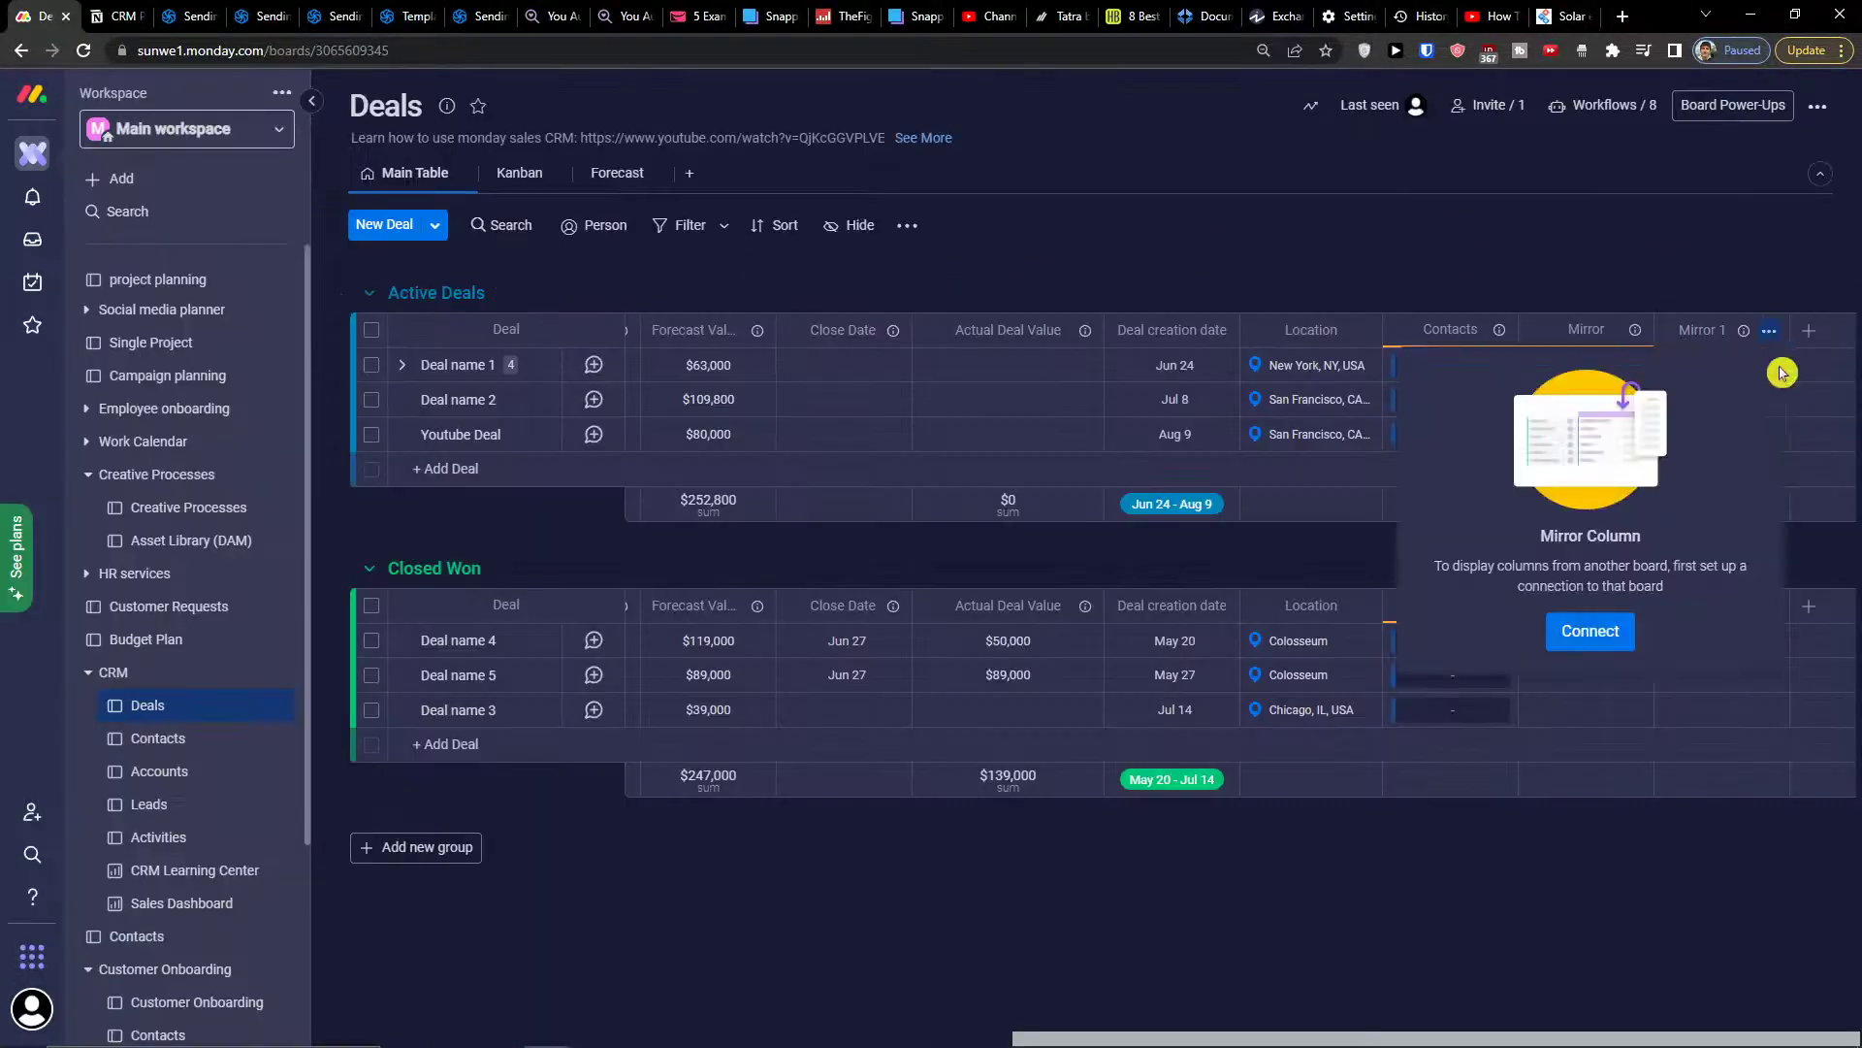
click(1575, 636)
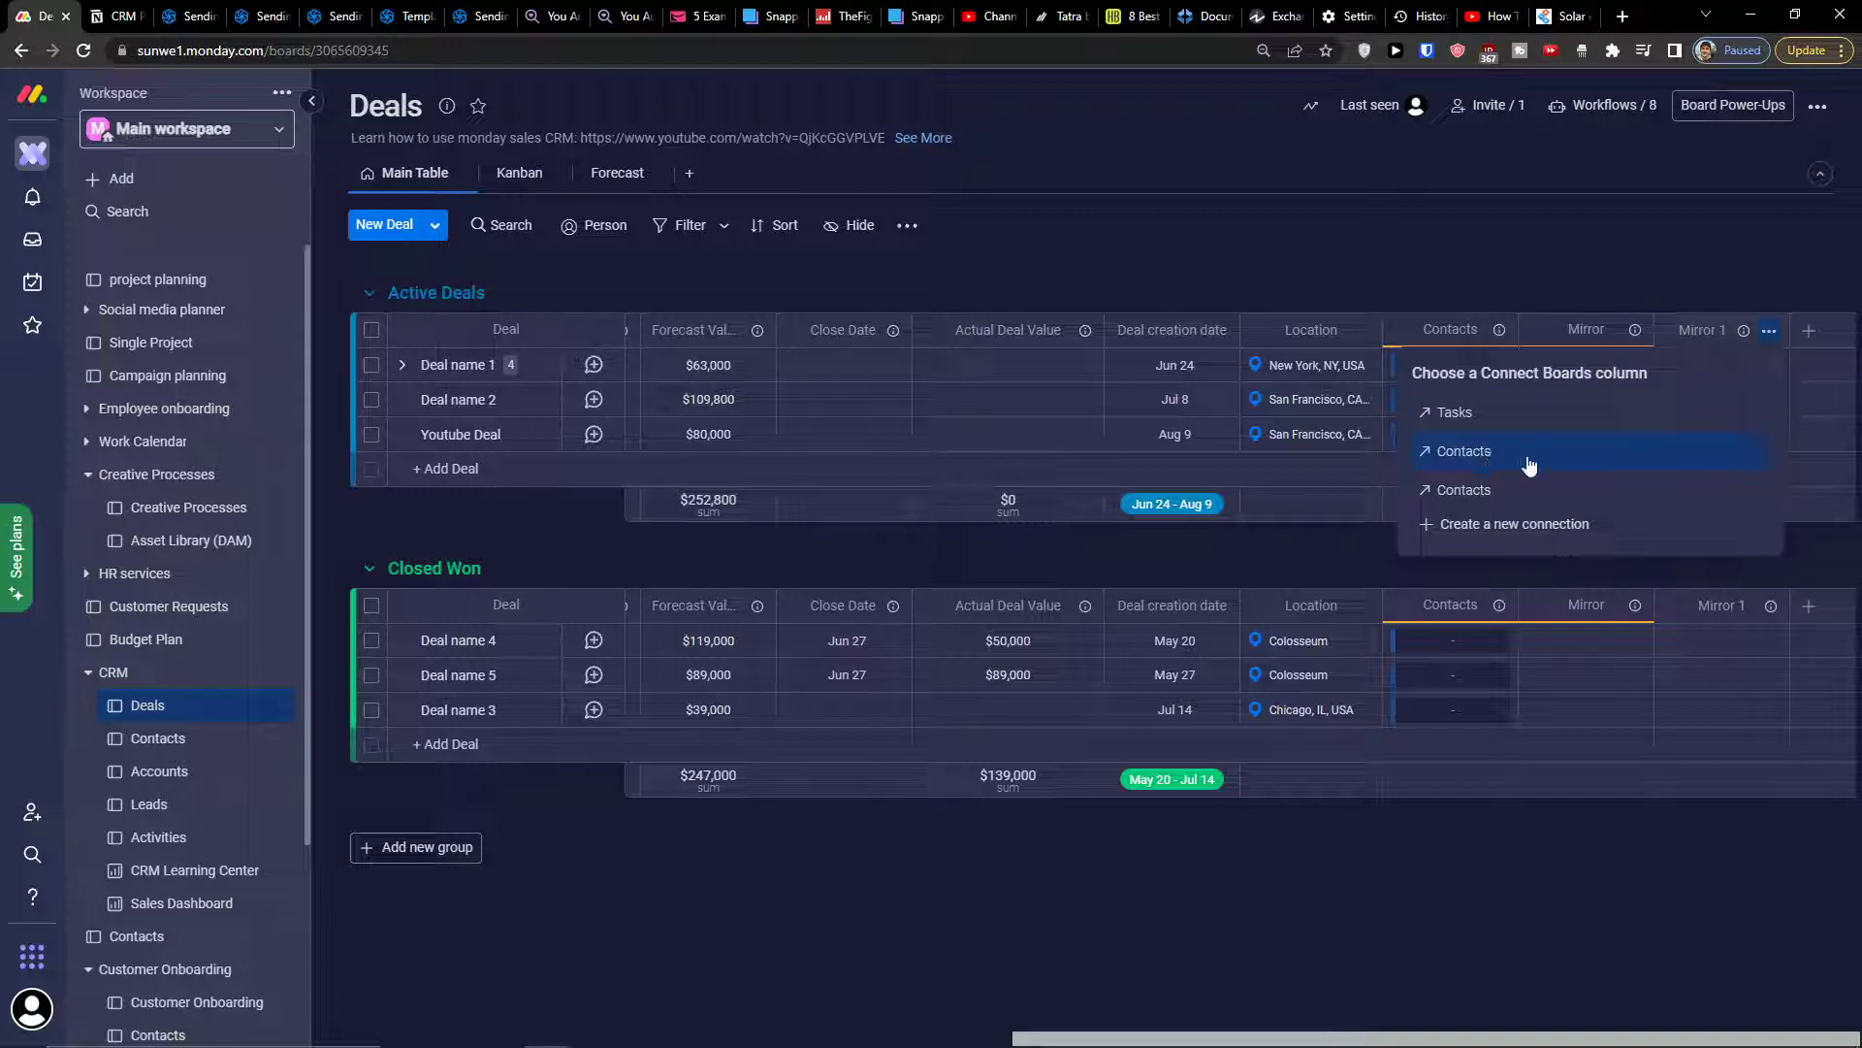
click(1529, 463)
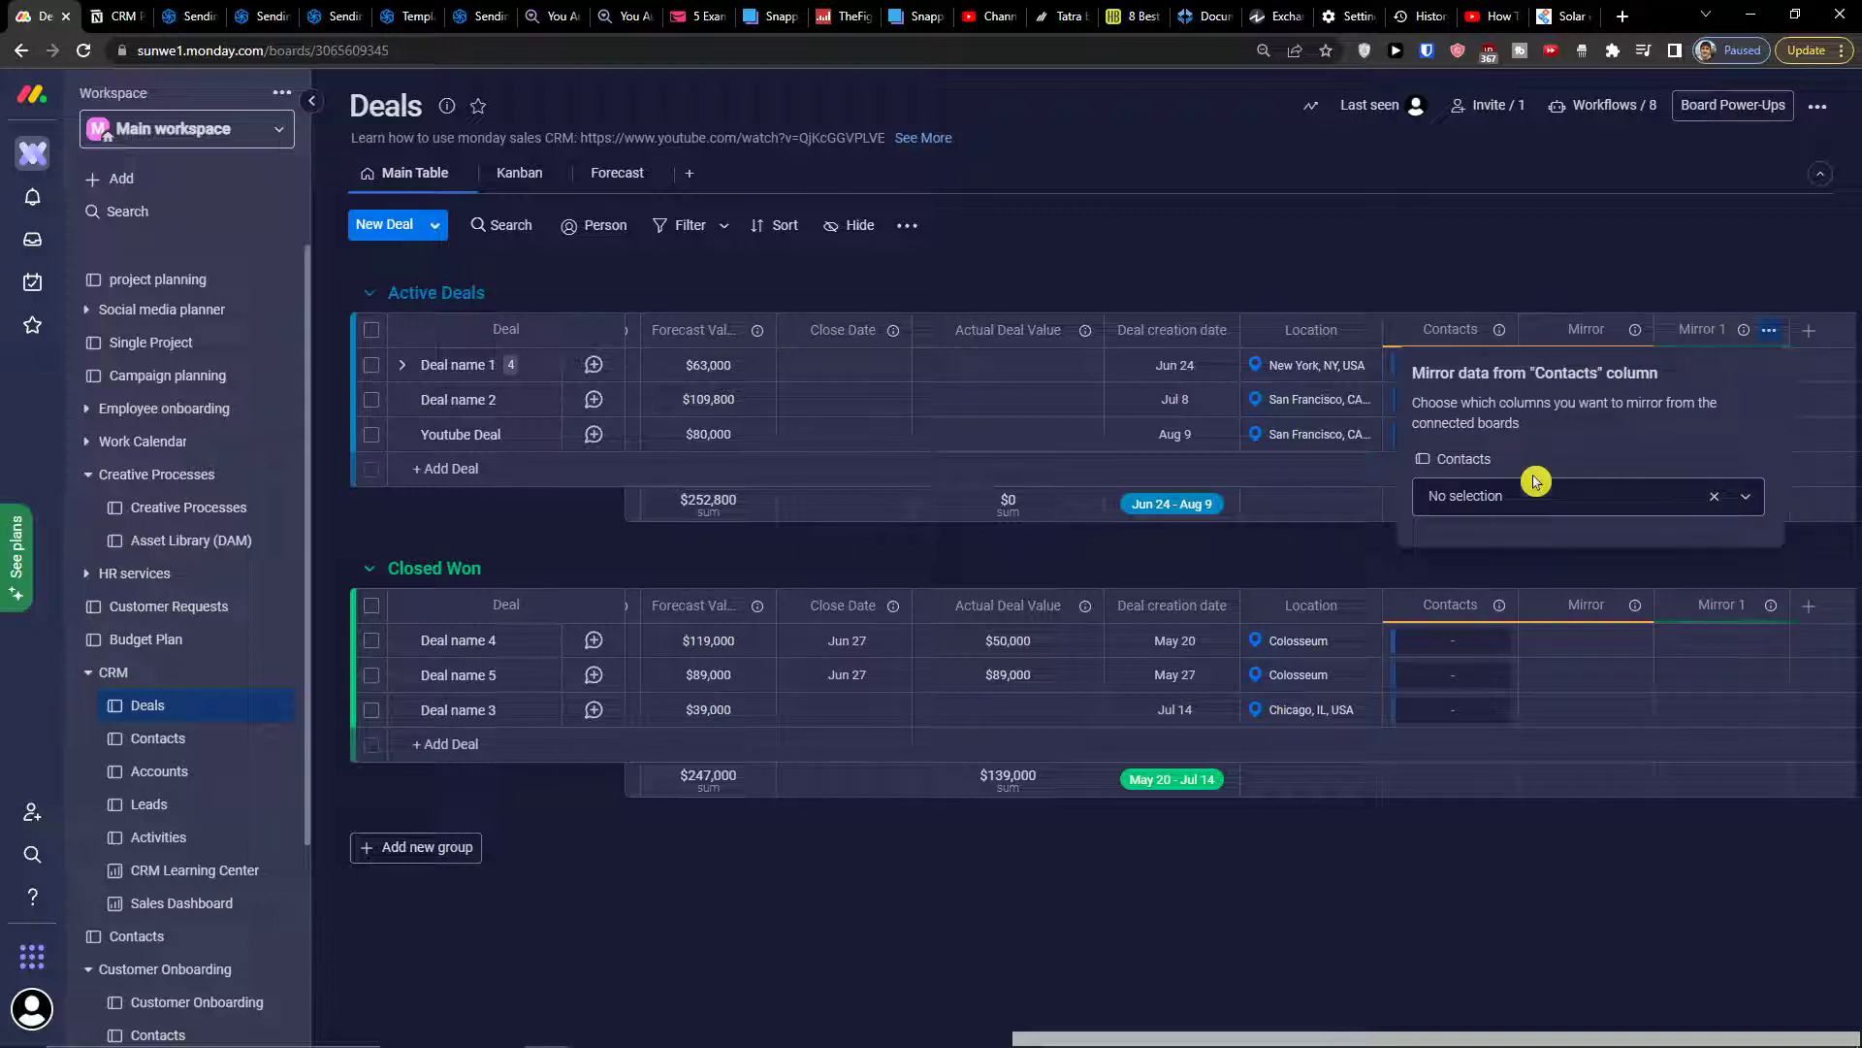
- Mirror the Priority column of Contacts in the second mirror column, with the summary showing All Labels
click(1529, 492)
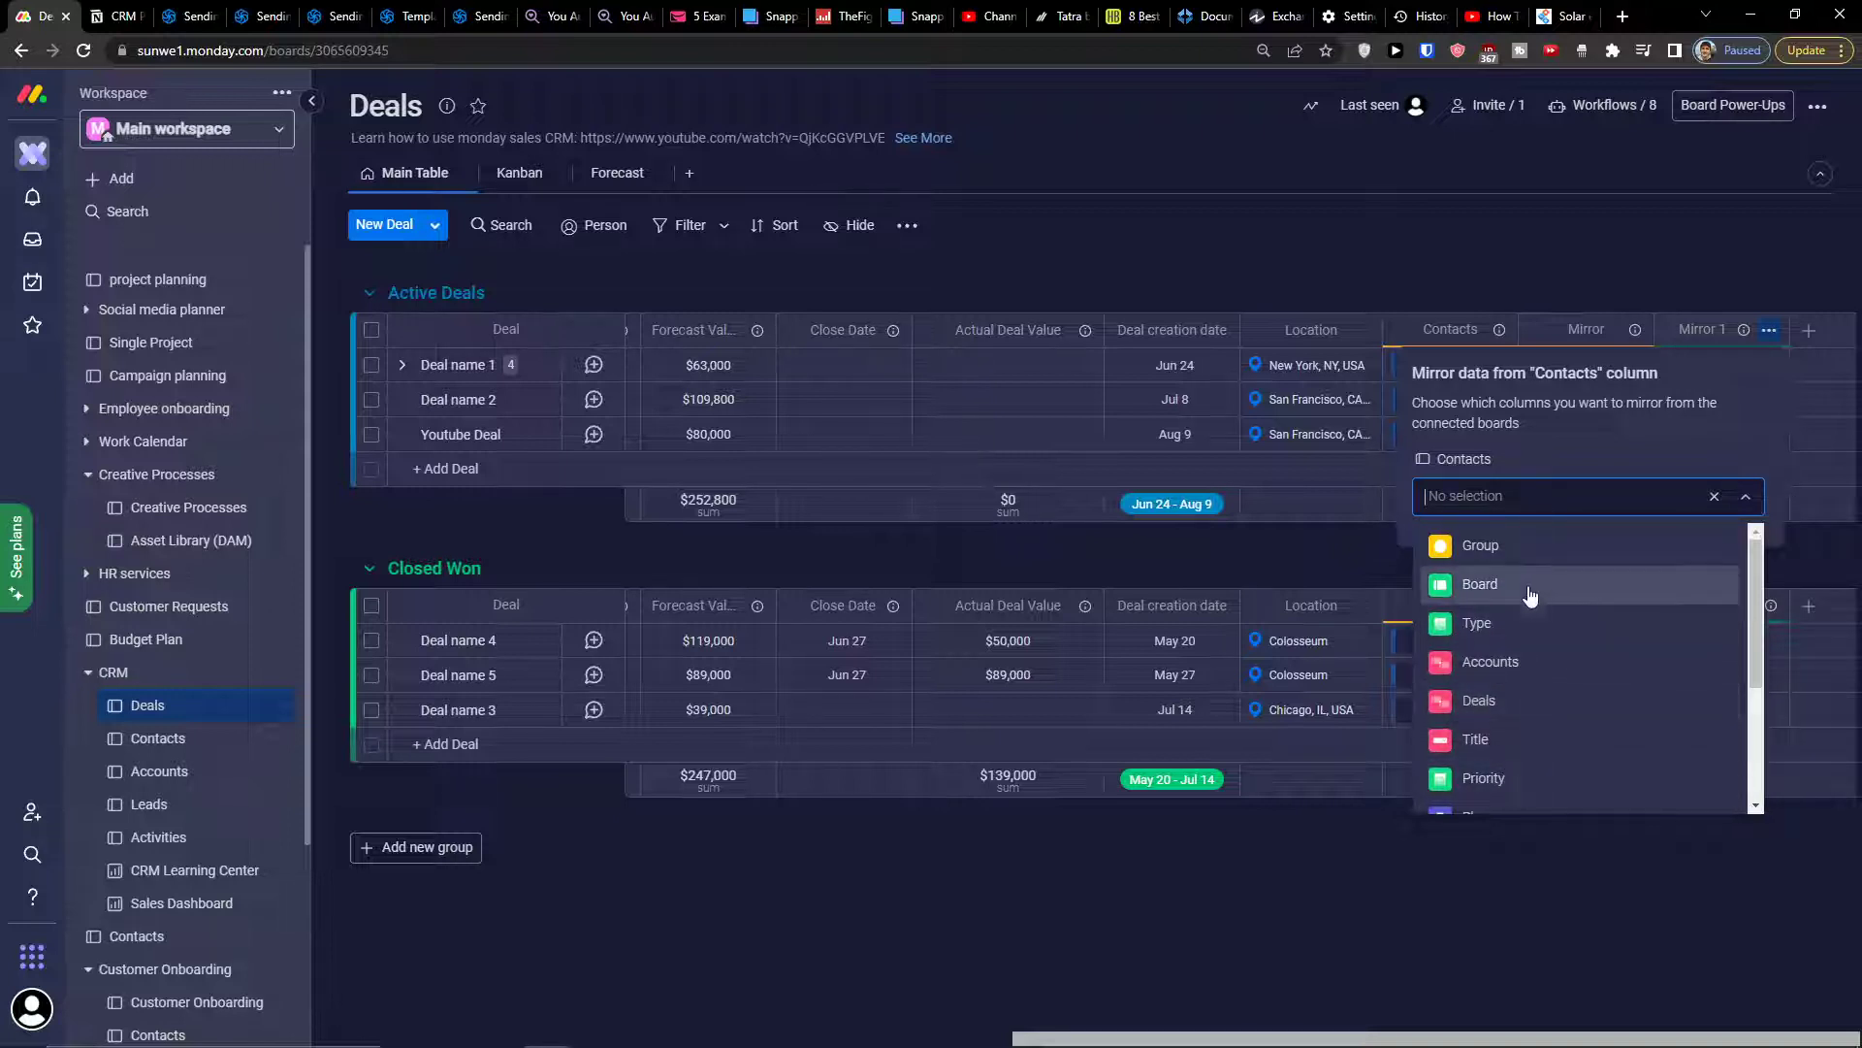
scroll(1525, 698, down, 3)
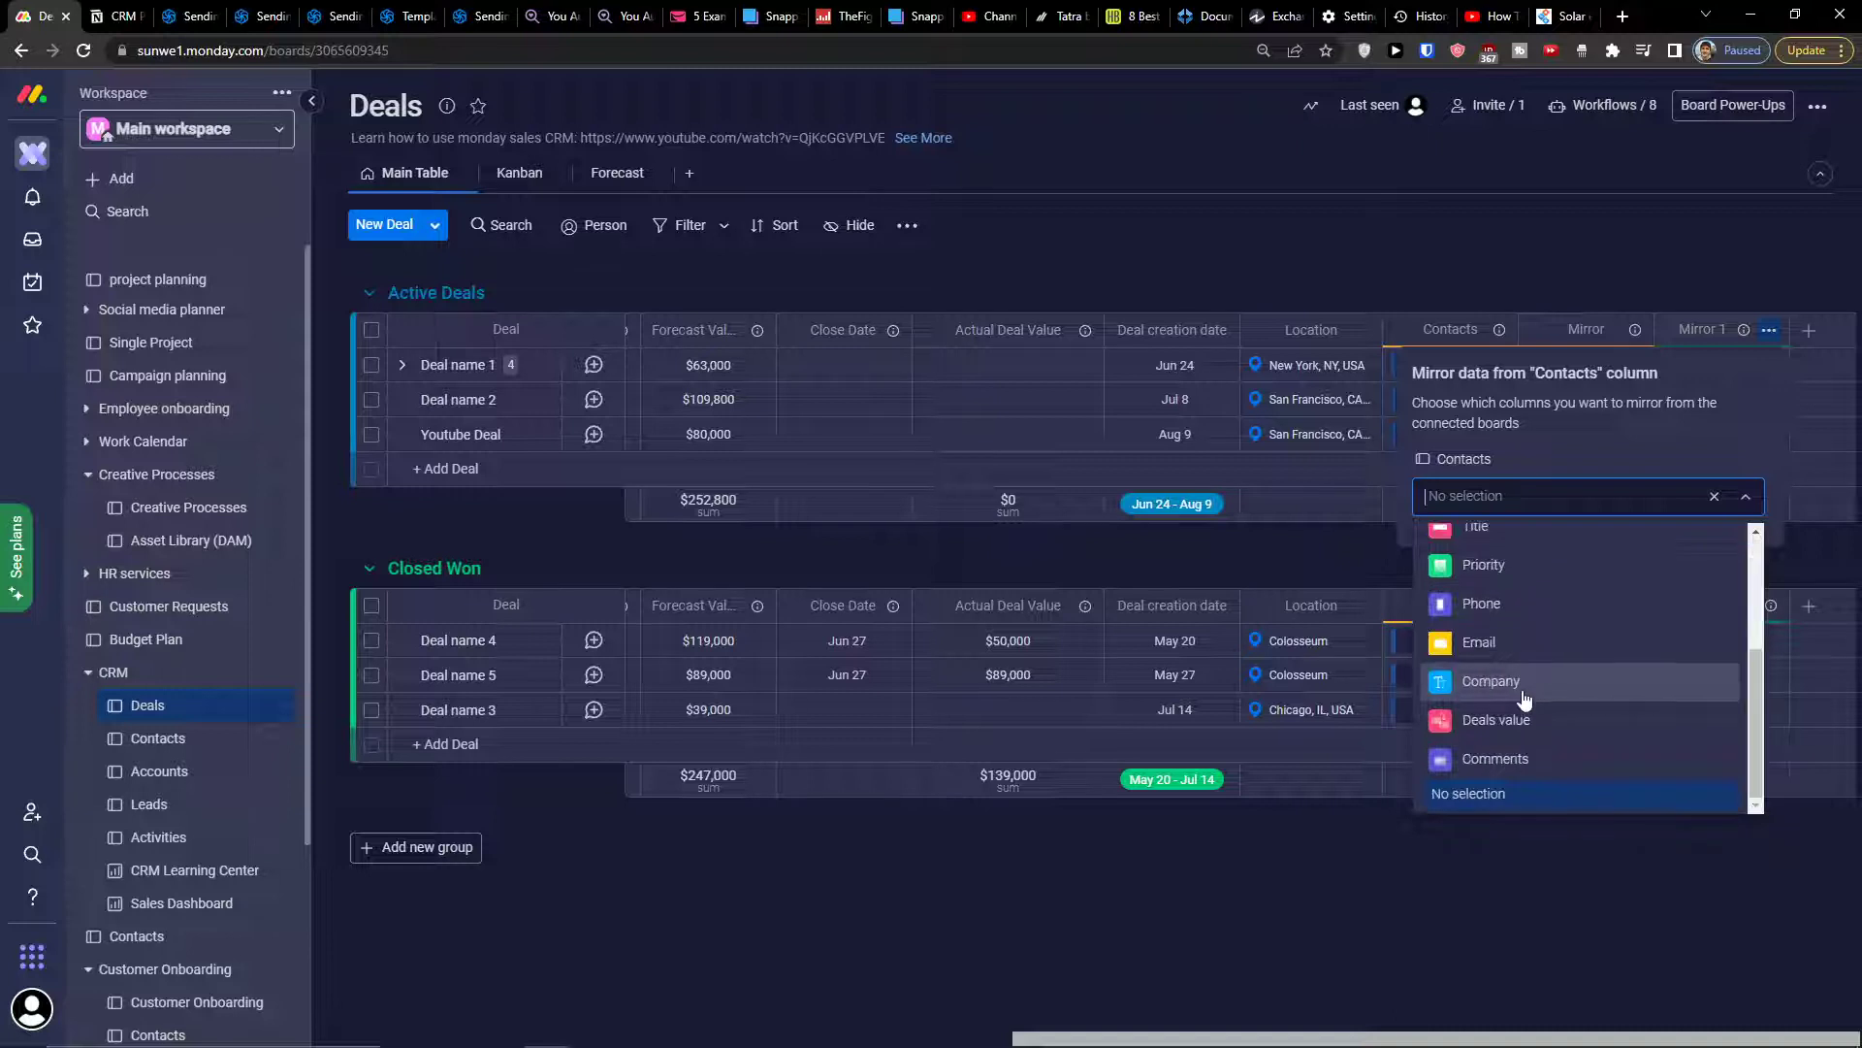
click(1608, 564)
click(1613, 598)
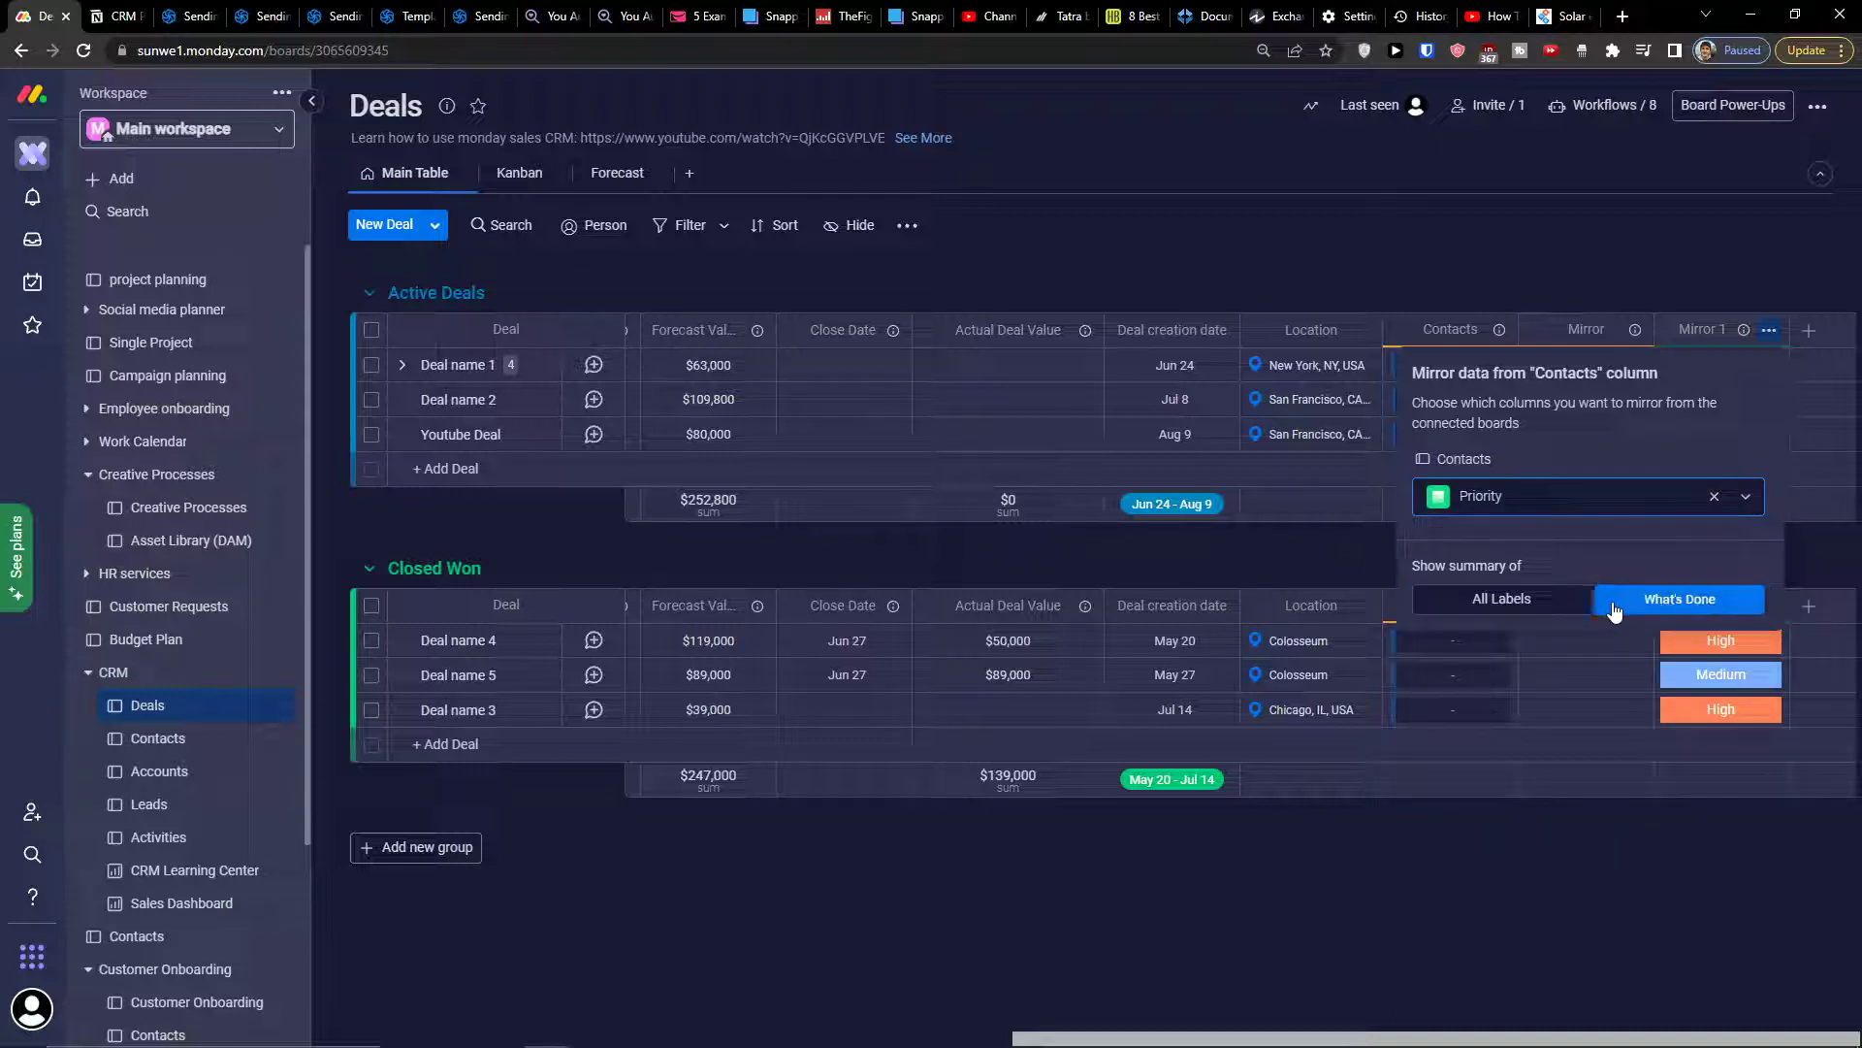
click(1566, 600)
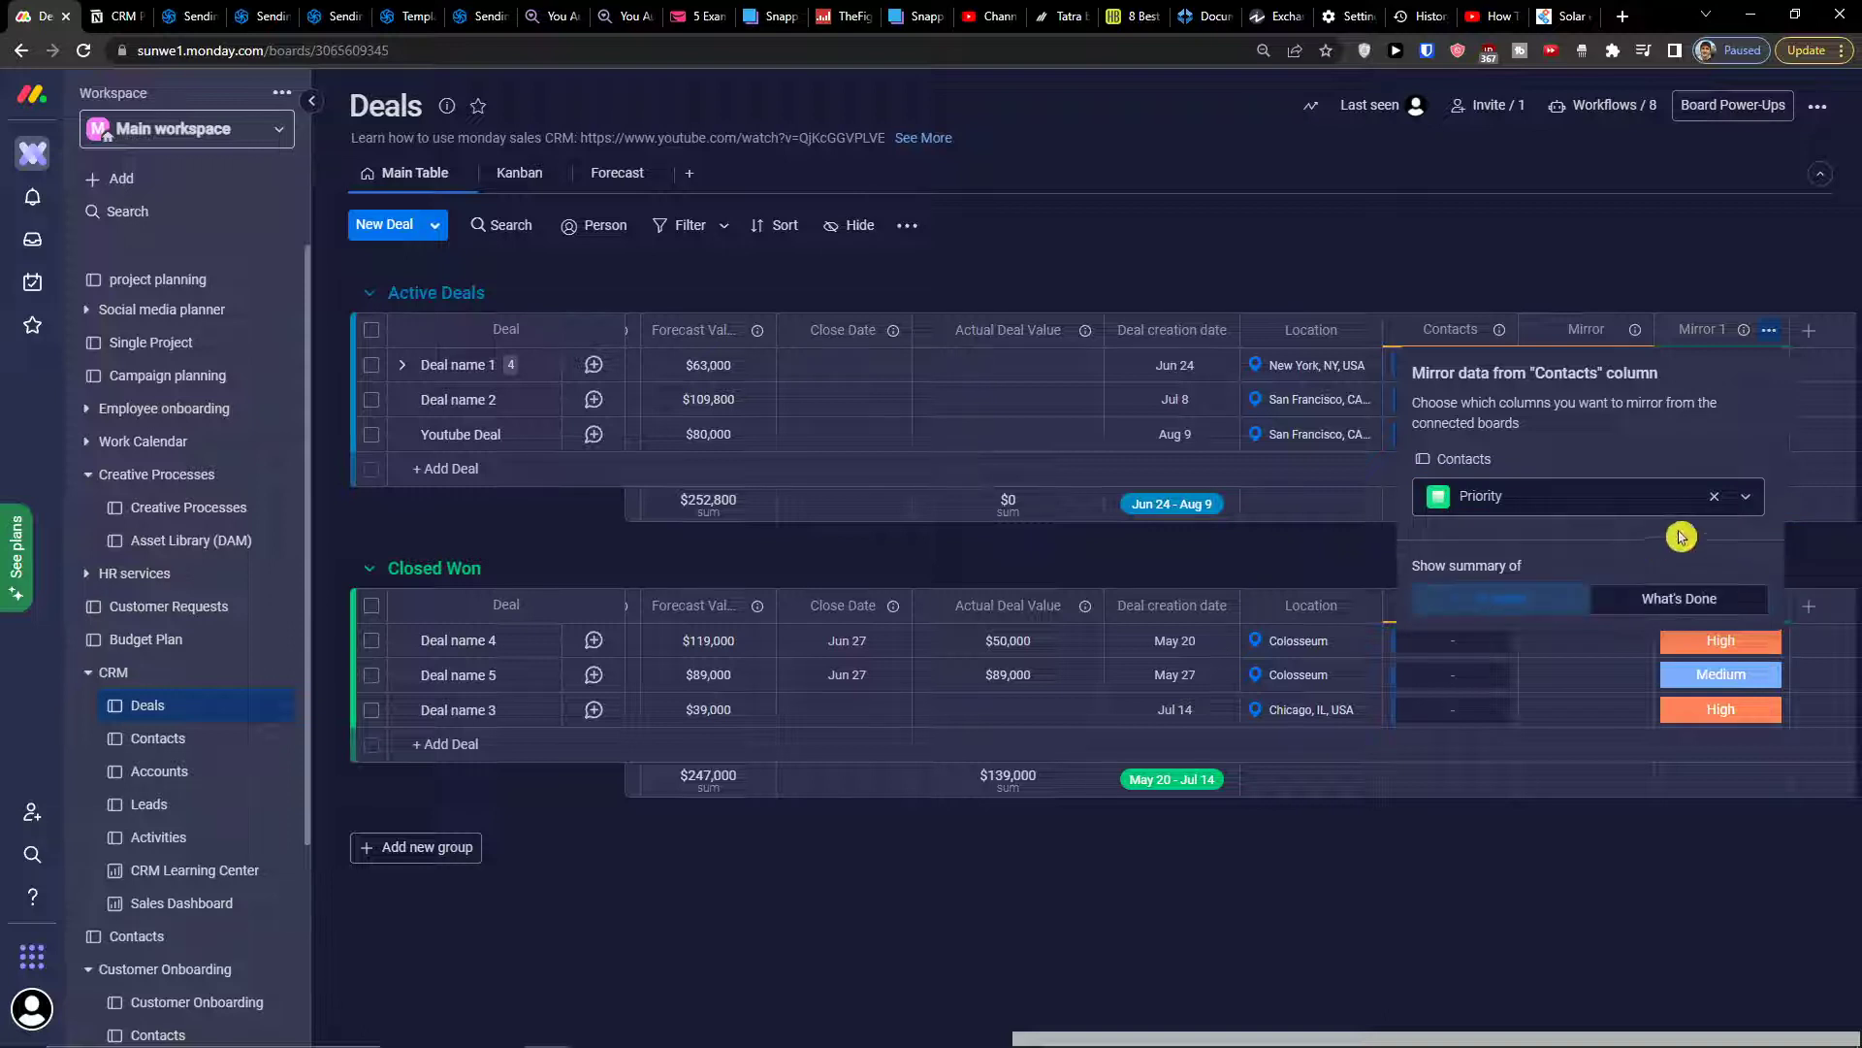
click(1798, 548)
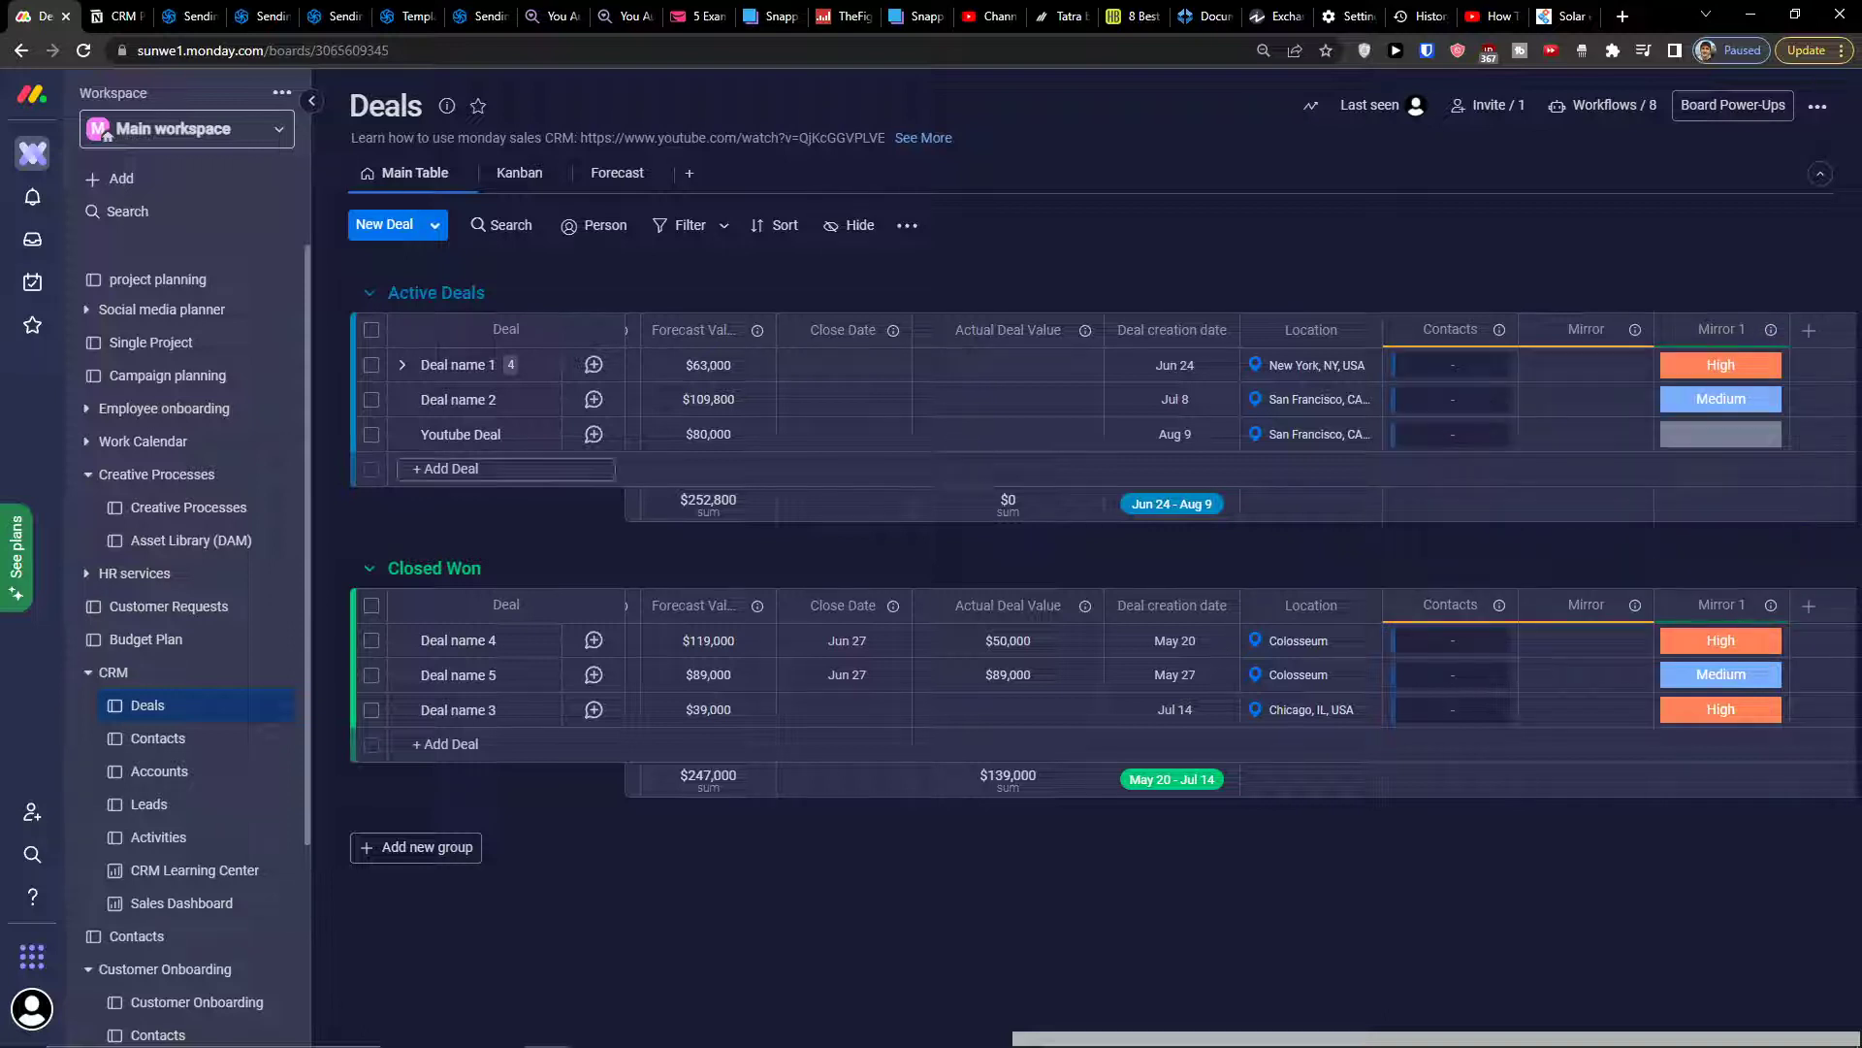
- Review the mirrored priority label options for Deal name 1, and the source priorities on the CRM Contacts board
click(1732, 371)
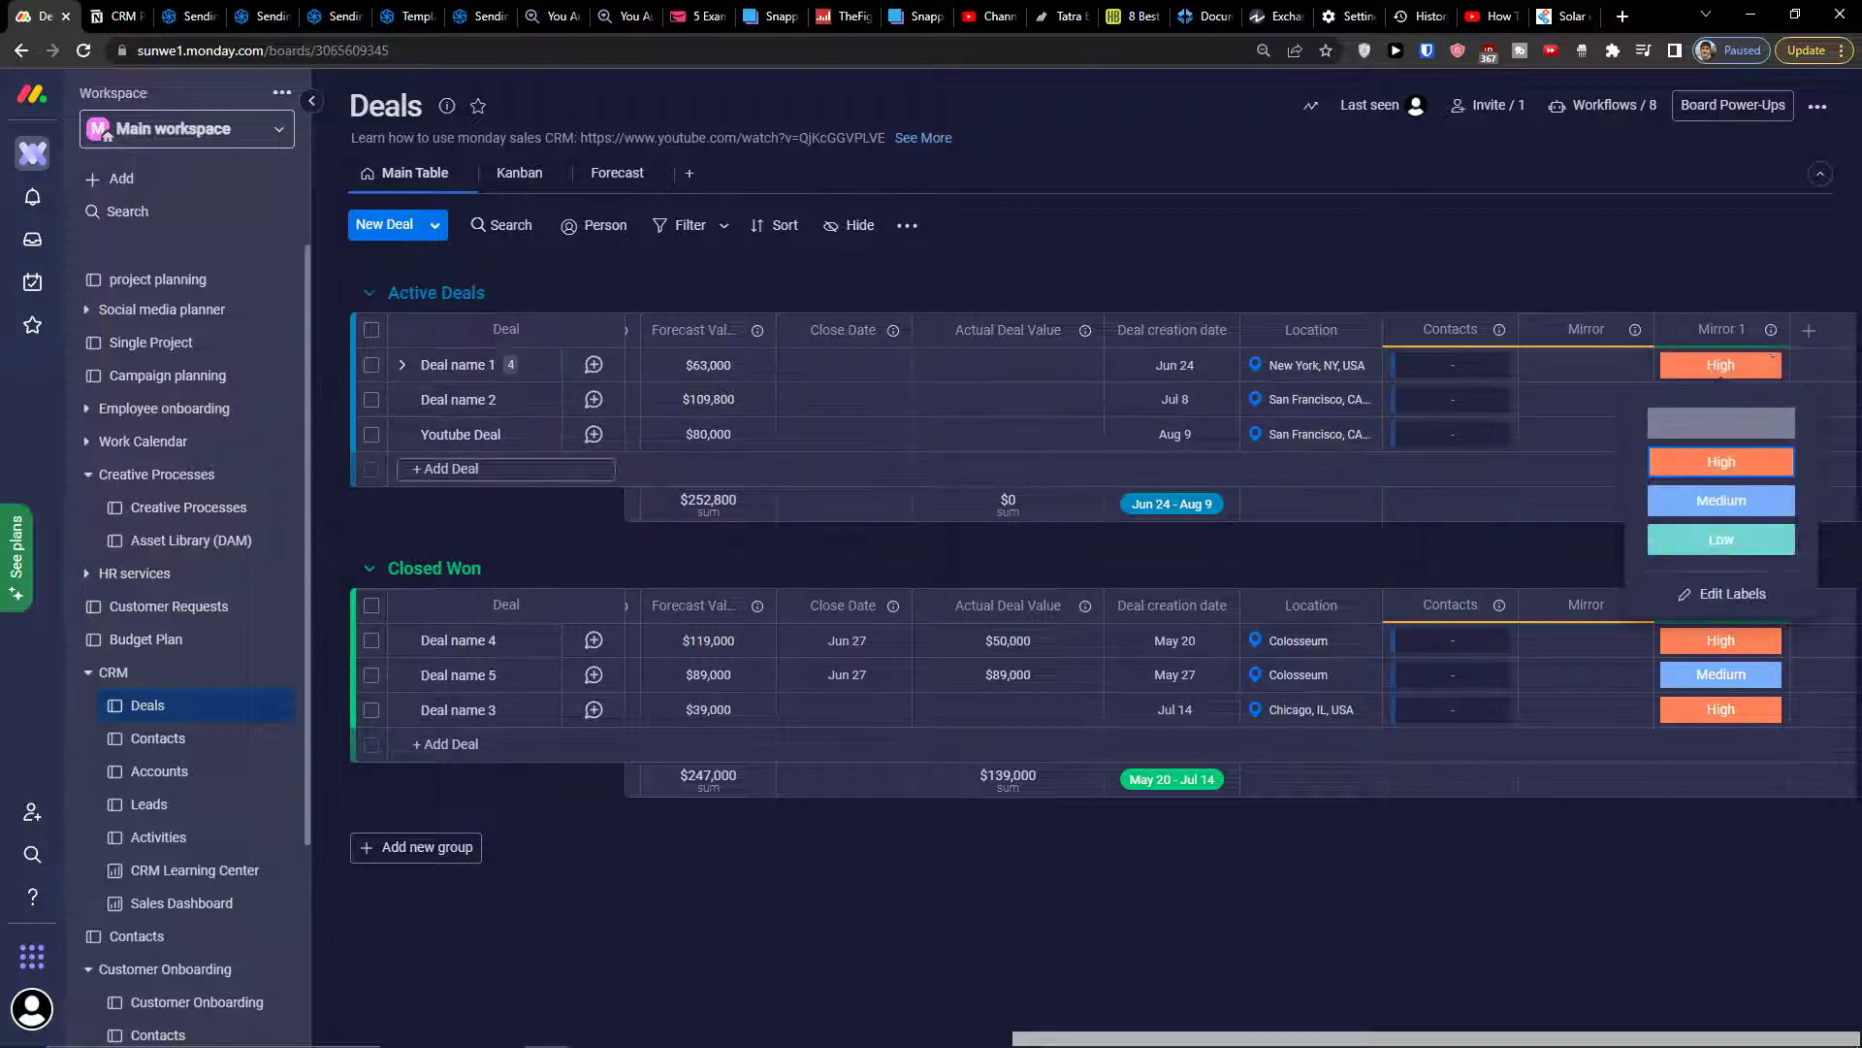
click(1593, 474)
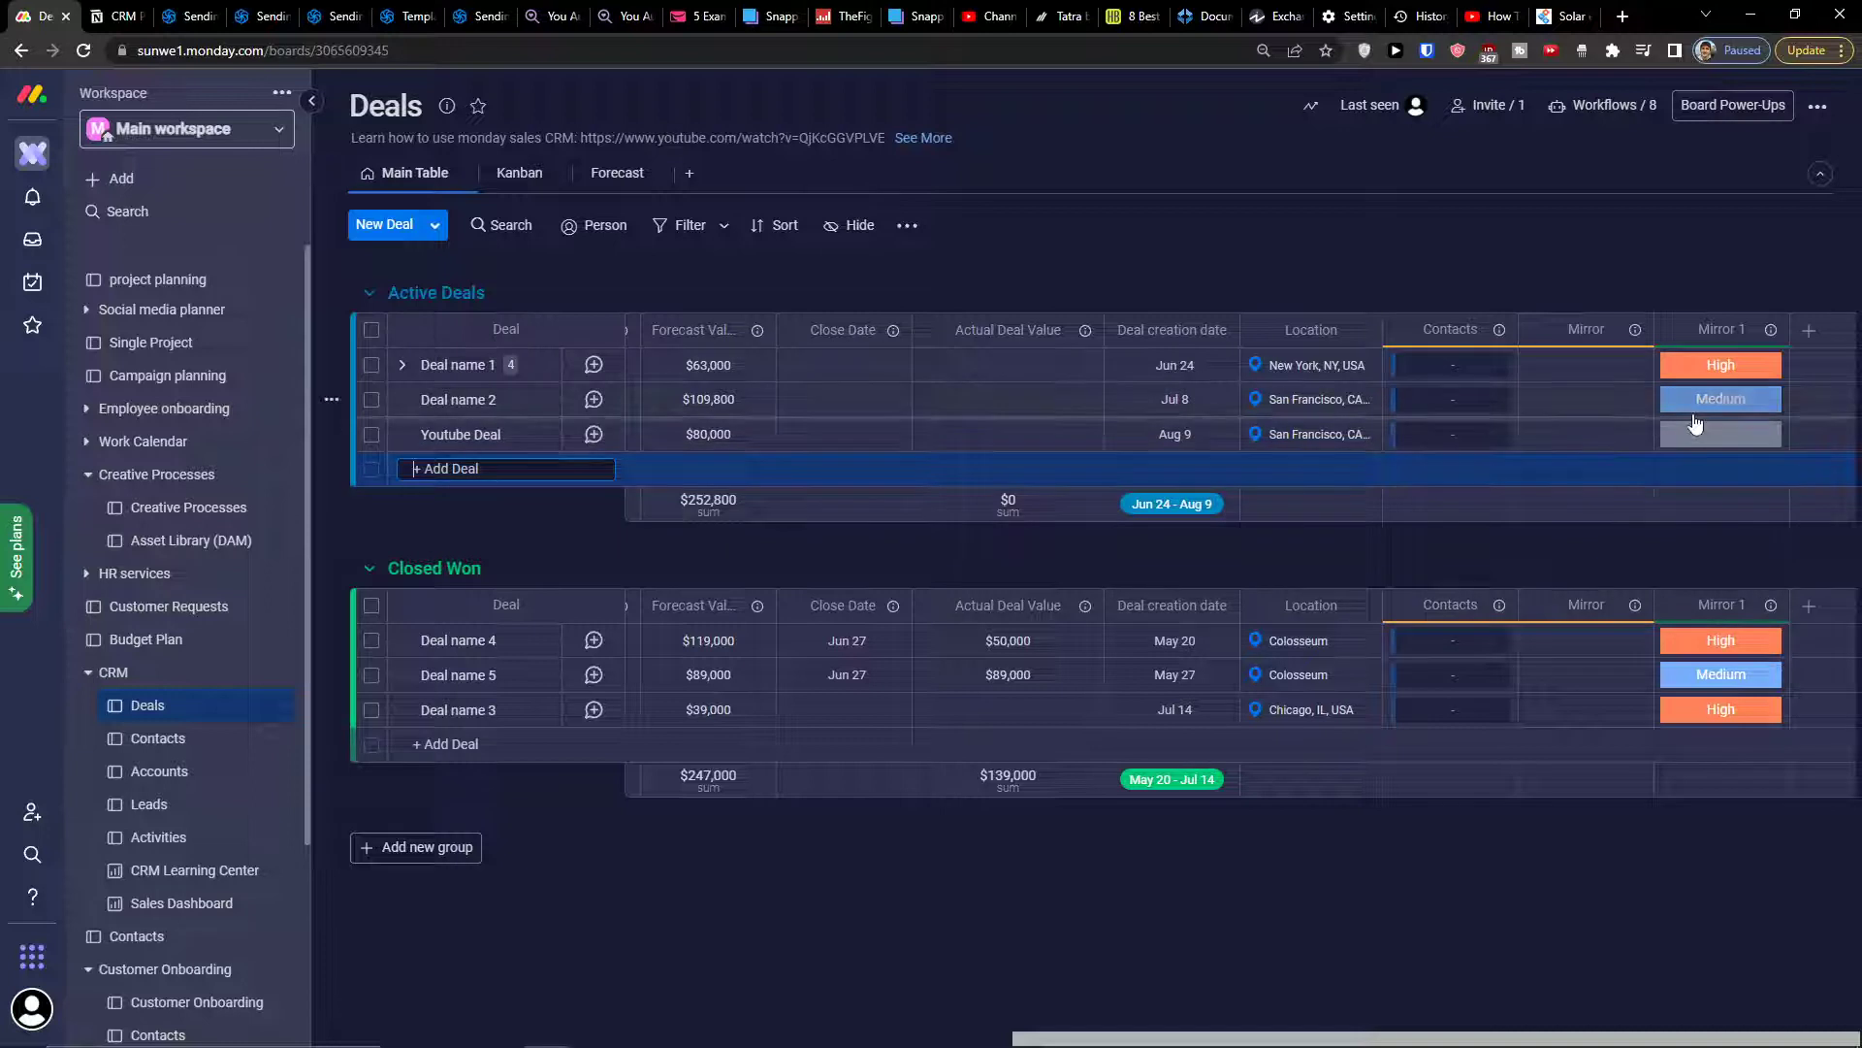
click(160, 750)
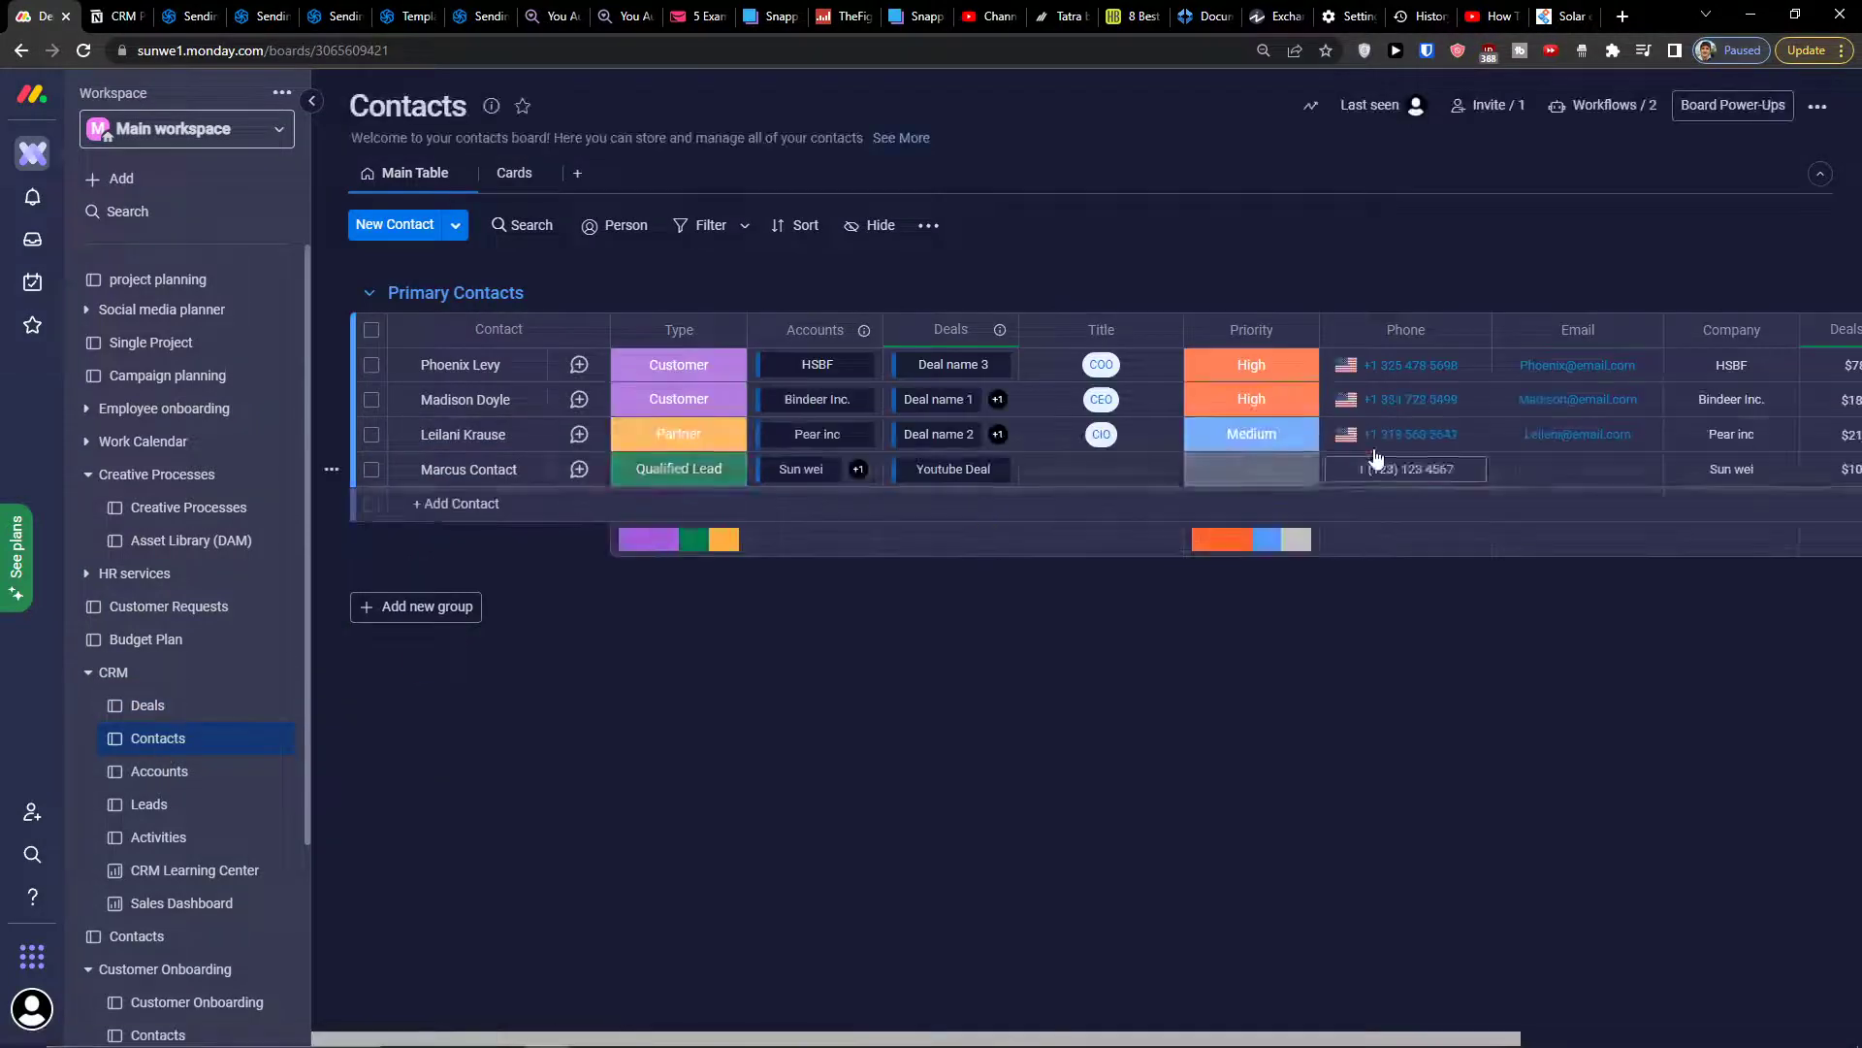
click(173, 675)
click(179, 682)
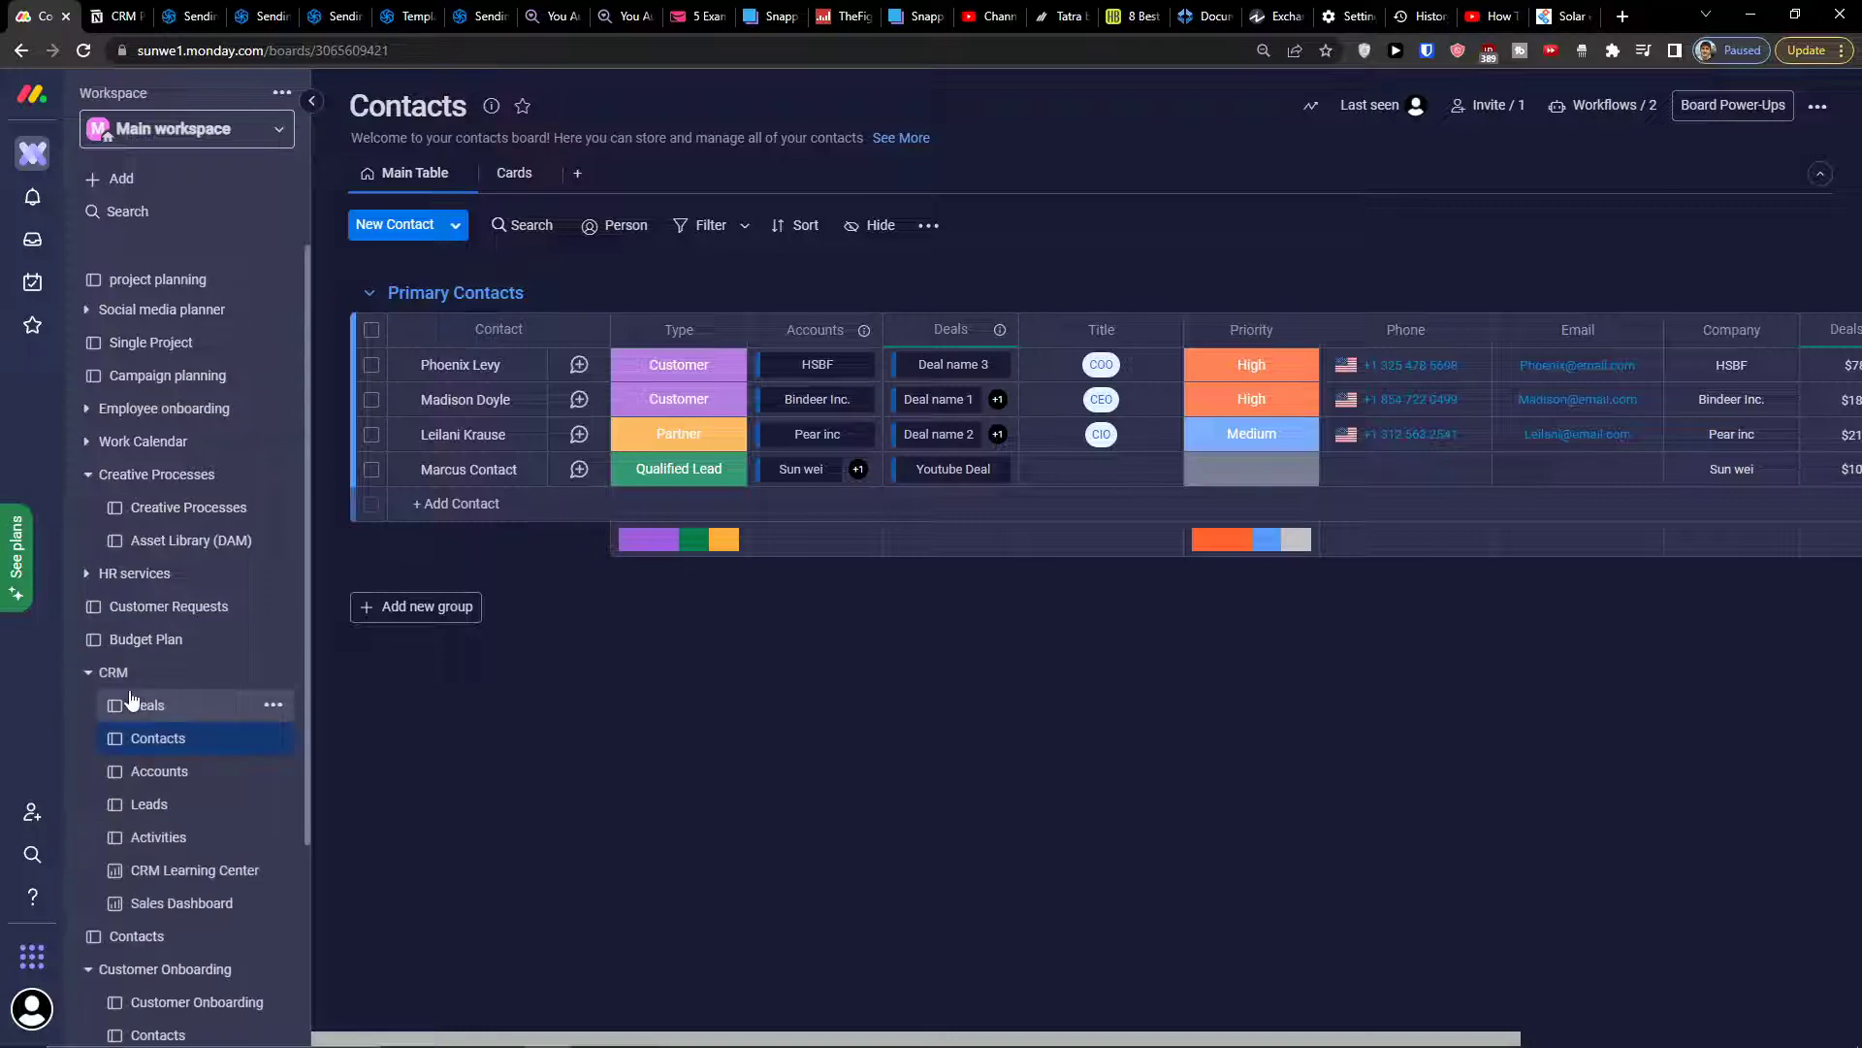
- Return to the Deals board and add a third Mirror column based on the second listed Contacts connection
click(145, 705)
drag(830, 1034, 1810, 782)
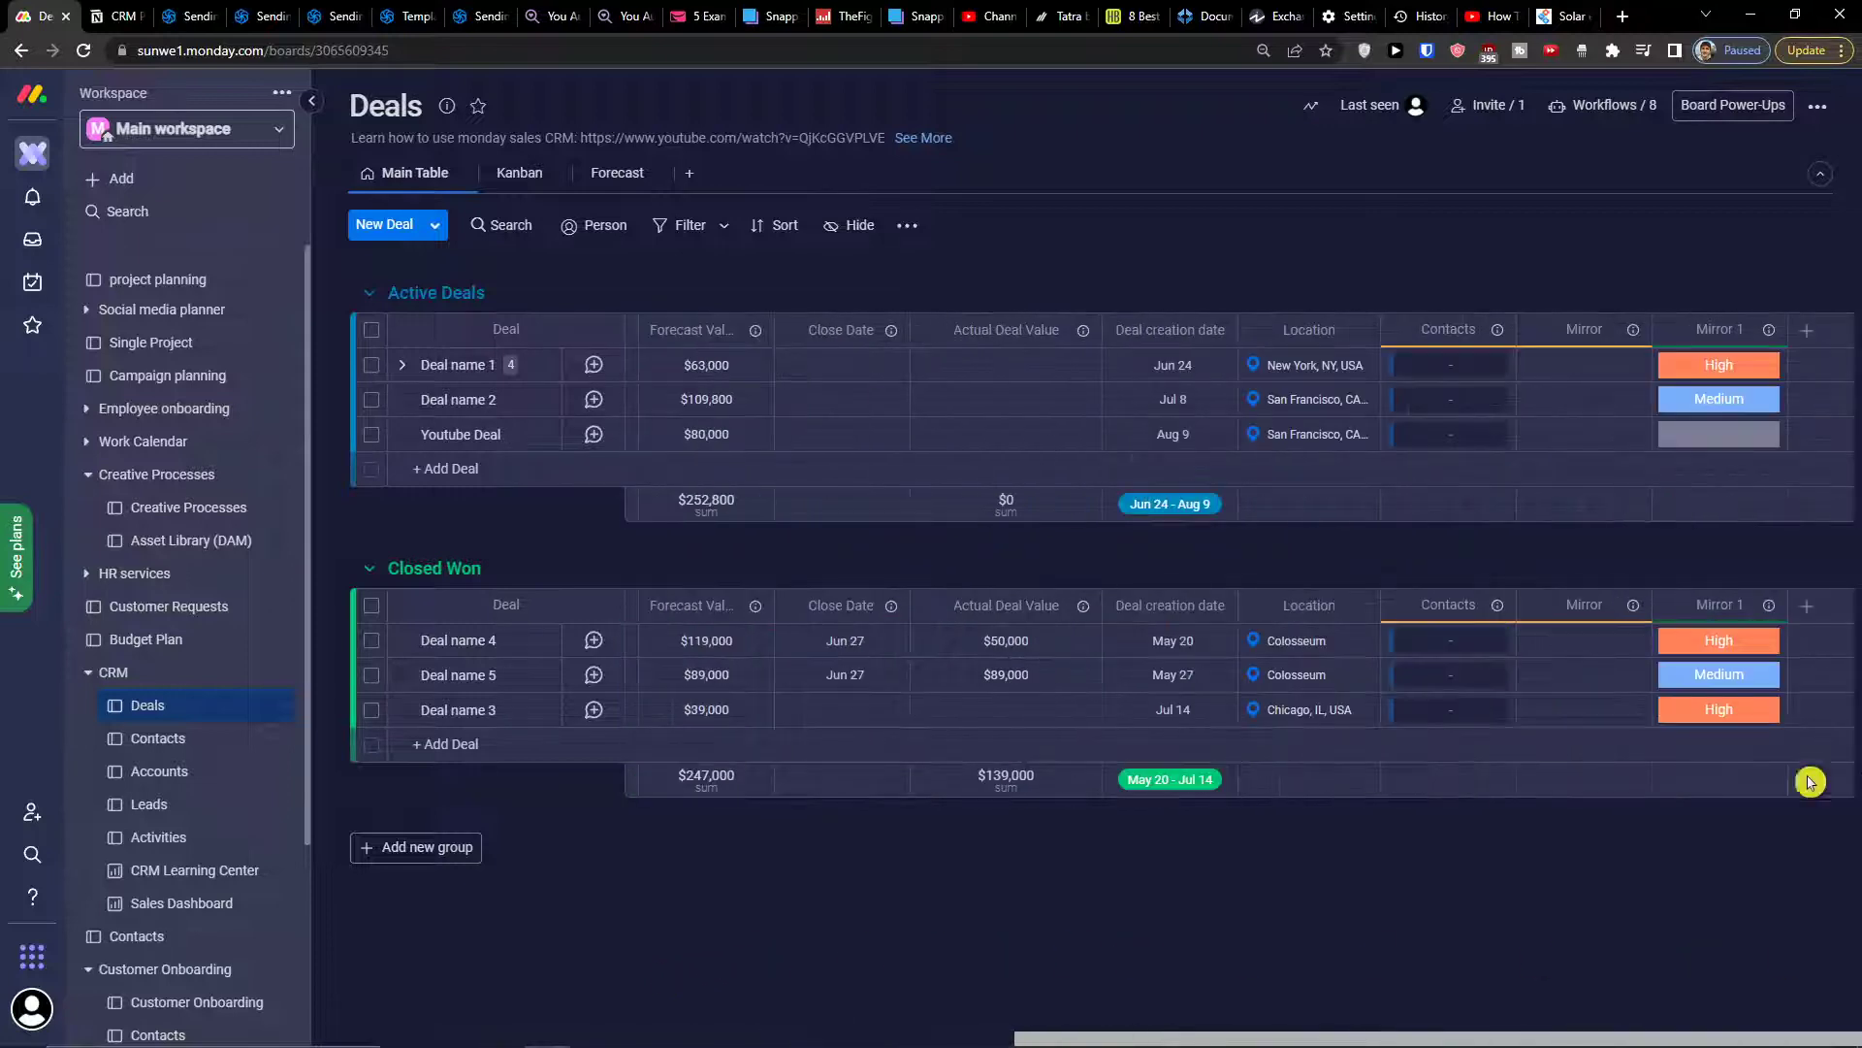
click(1806, 330)
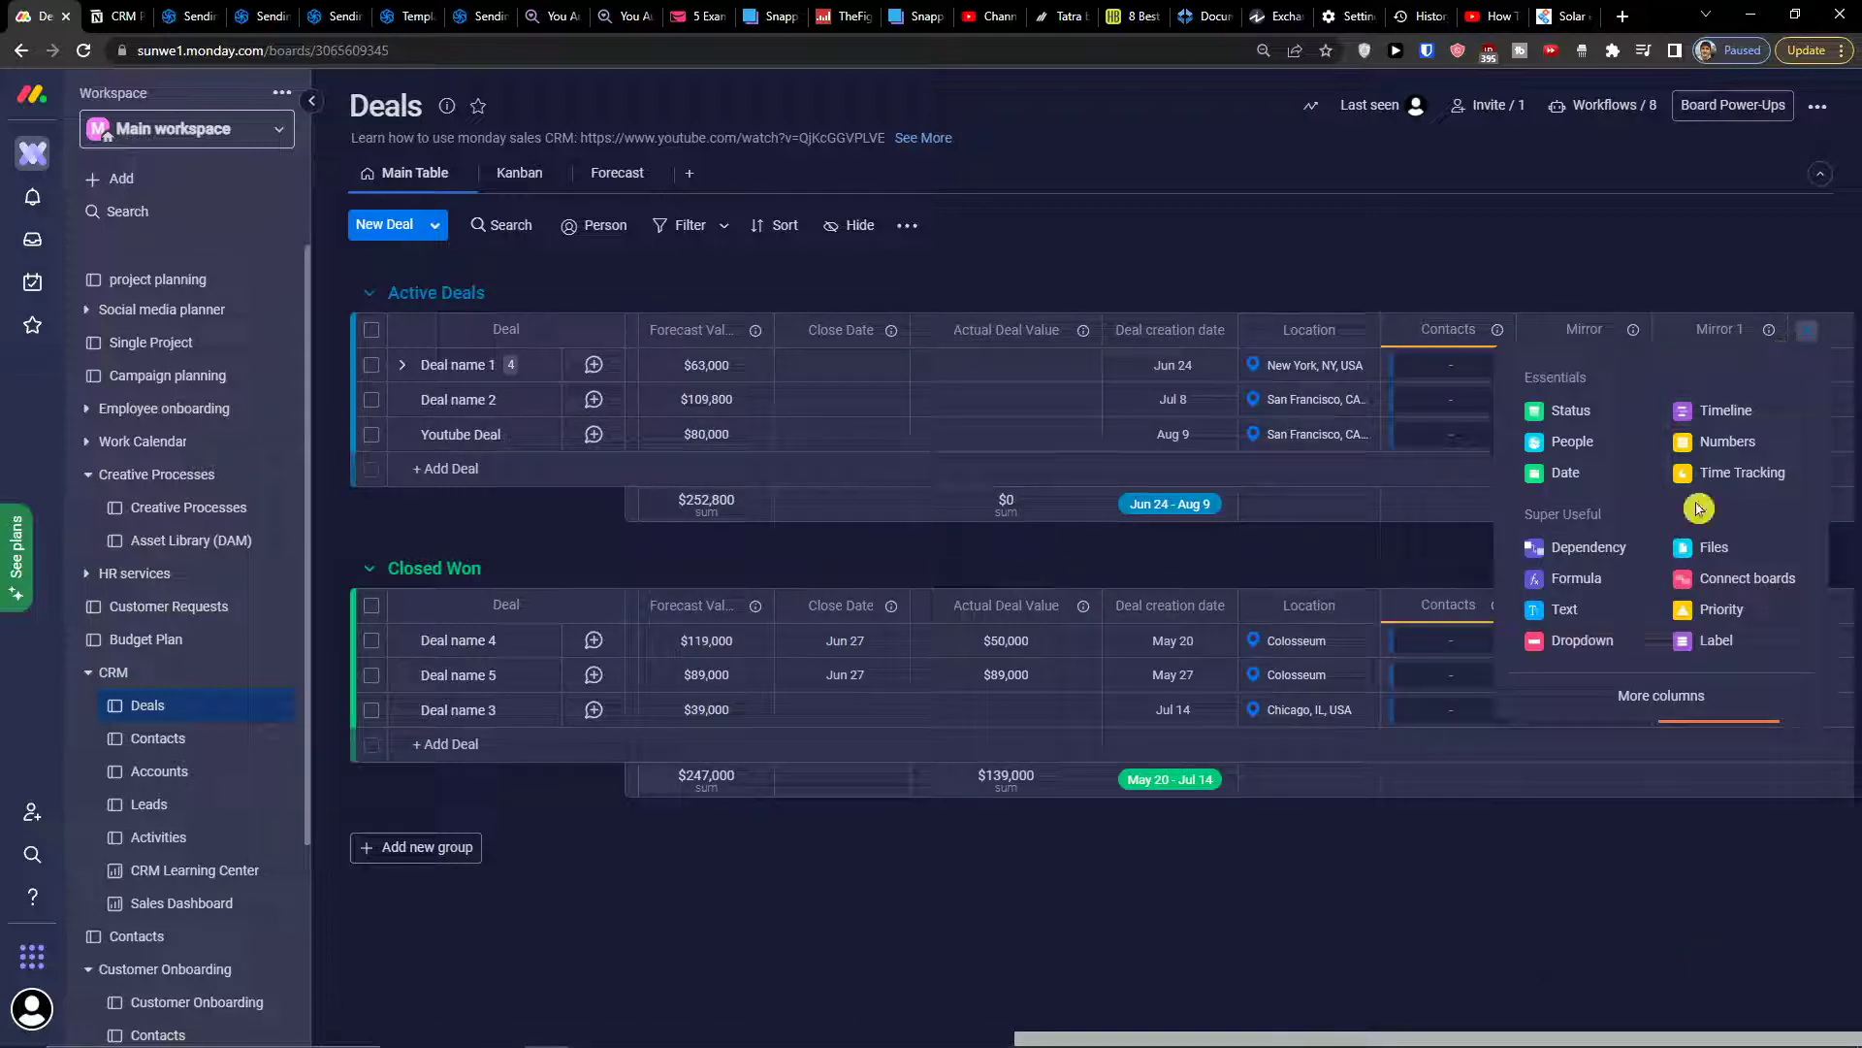
click(1661, 695)
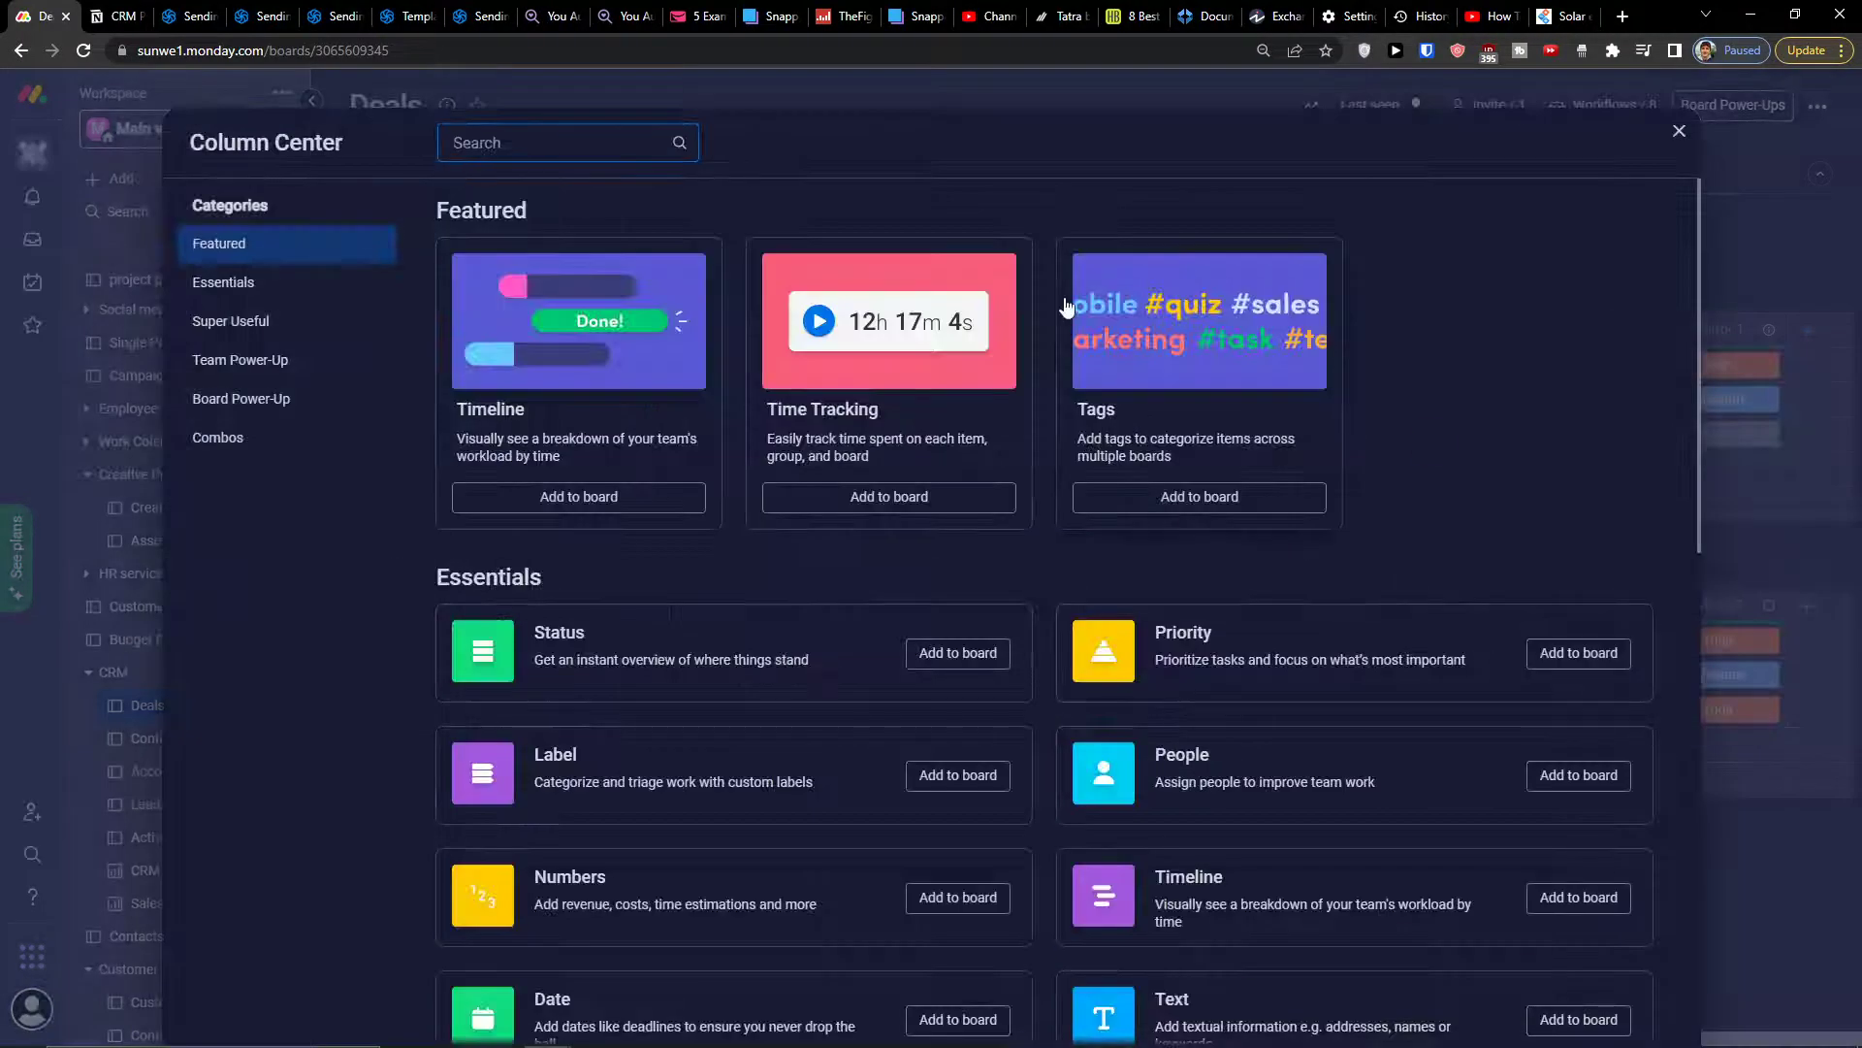
text(mirr)
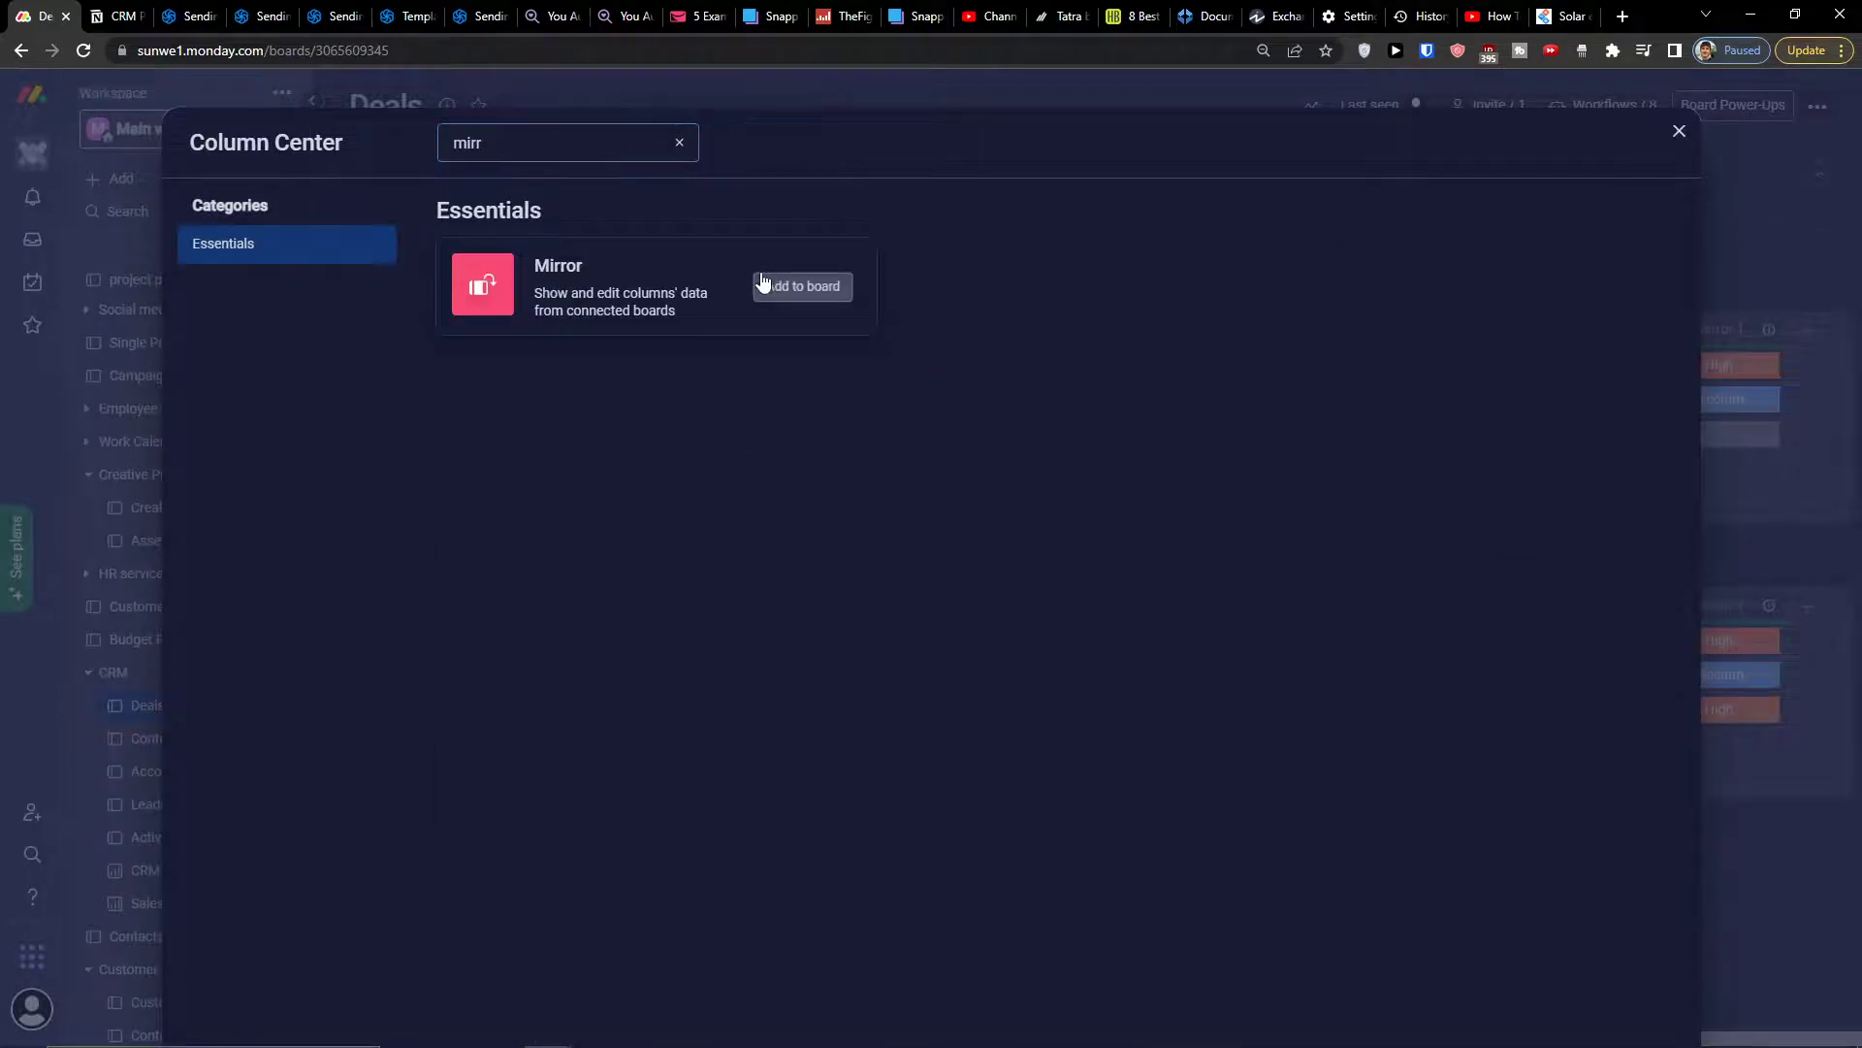
click(762, 283)
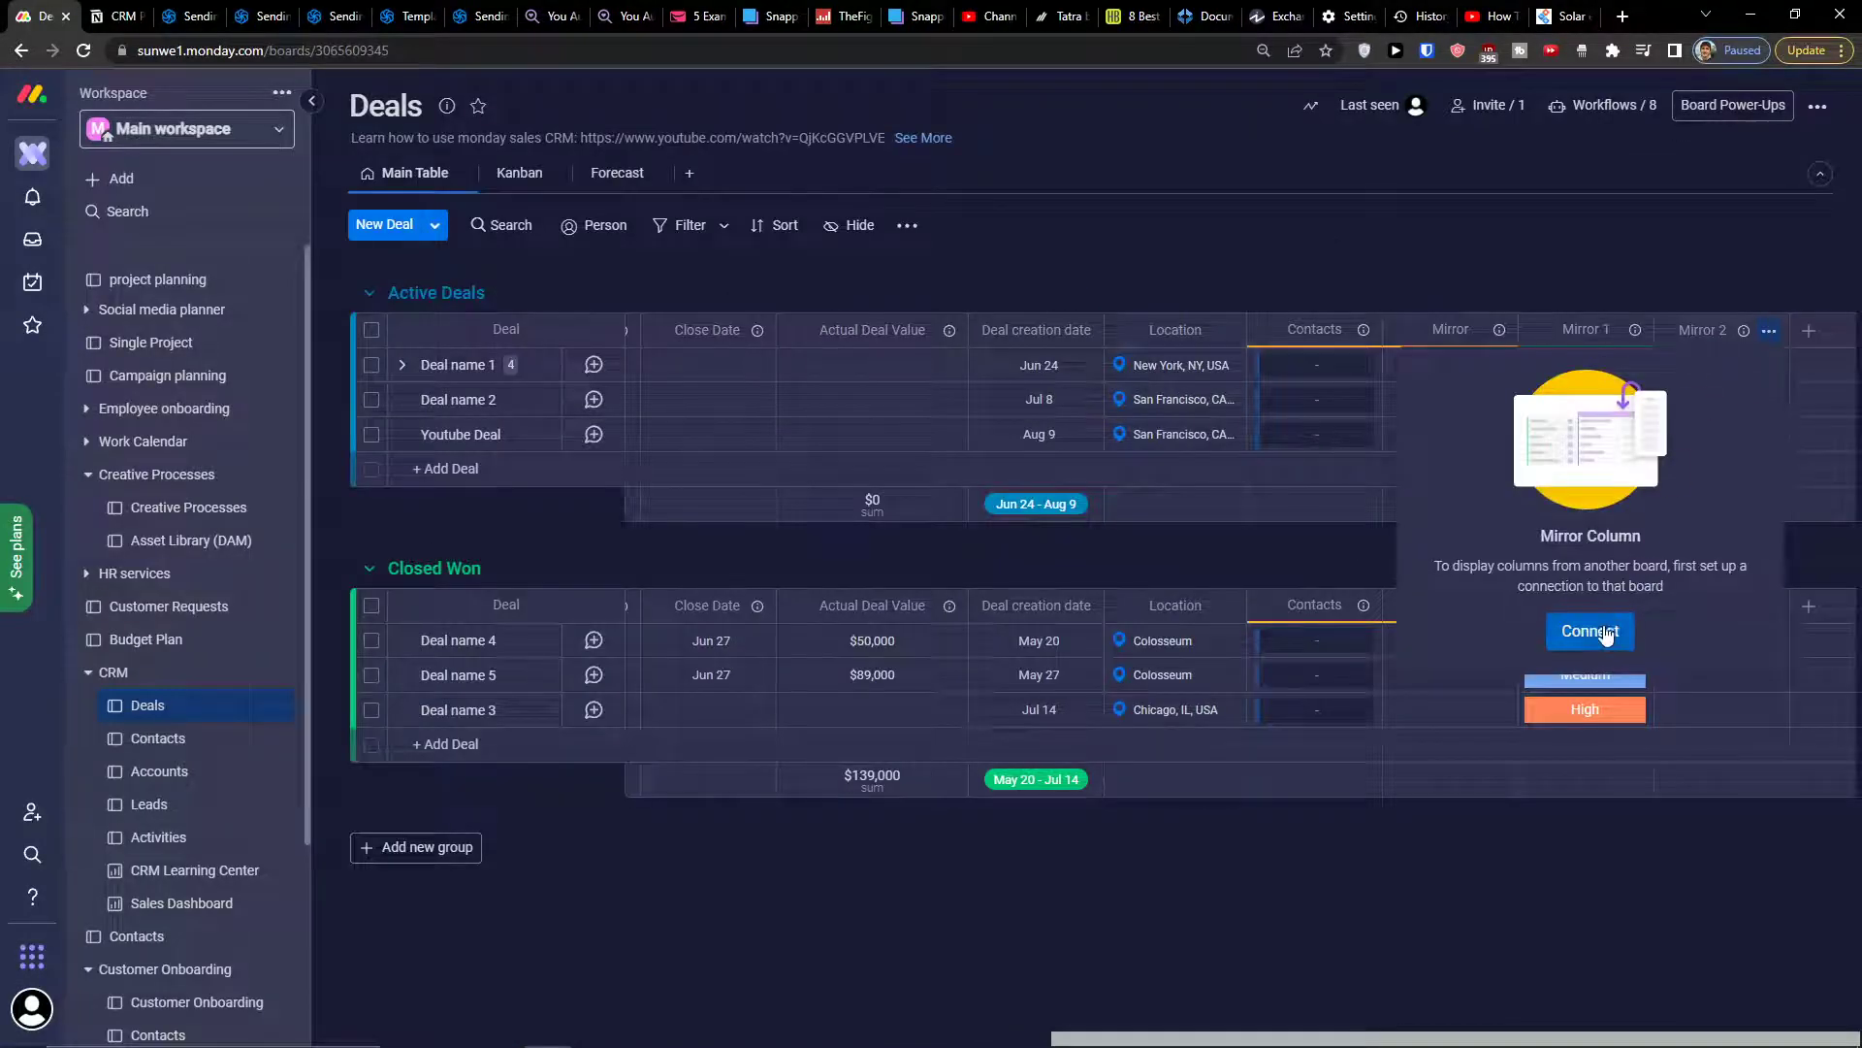
click(1597, 636)
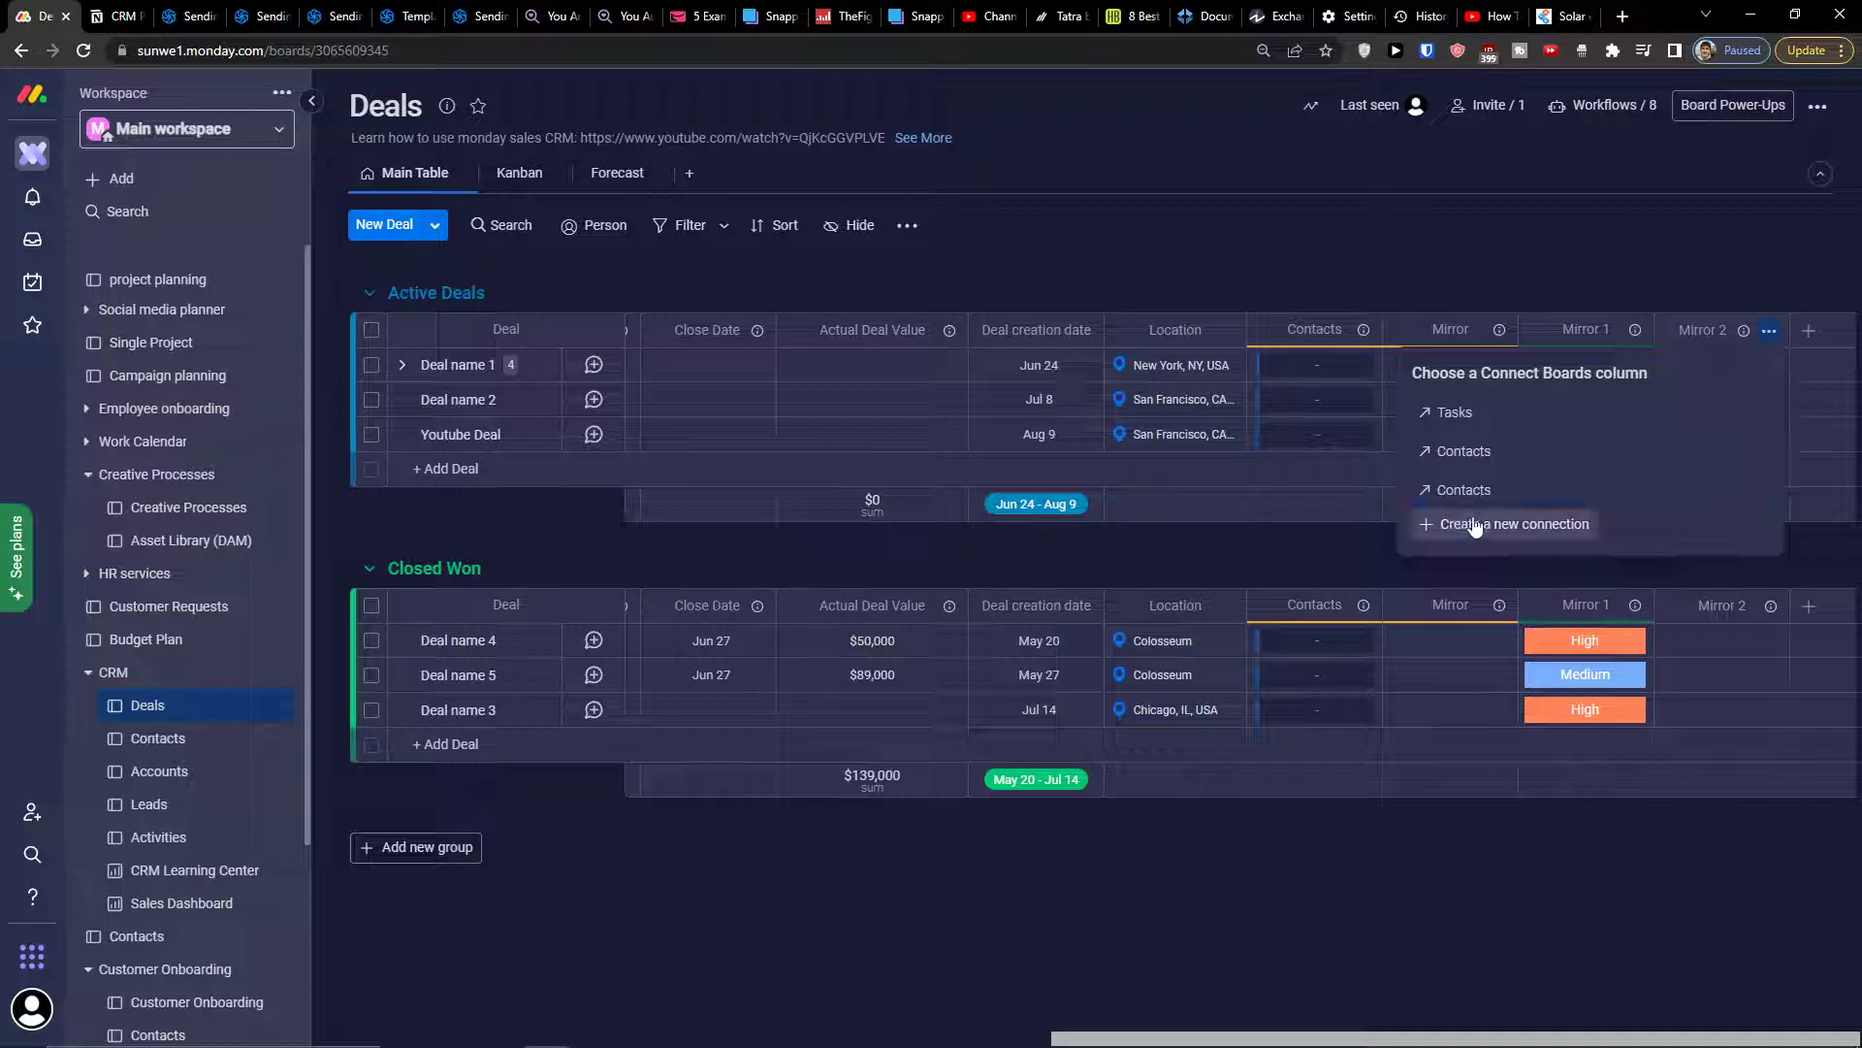
click(1462, 490)
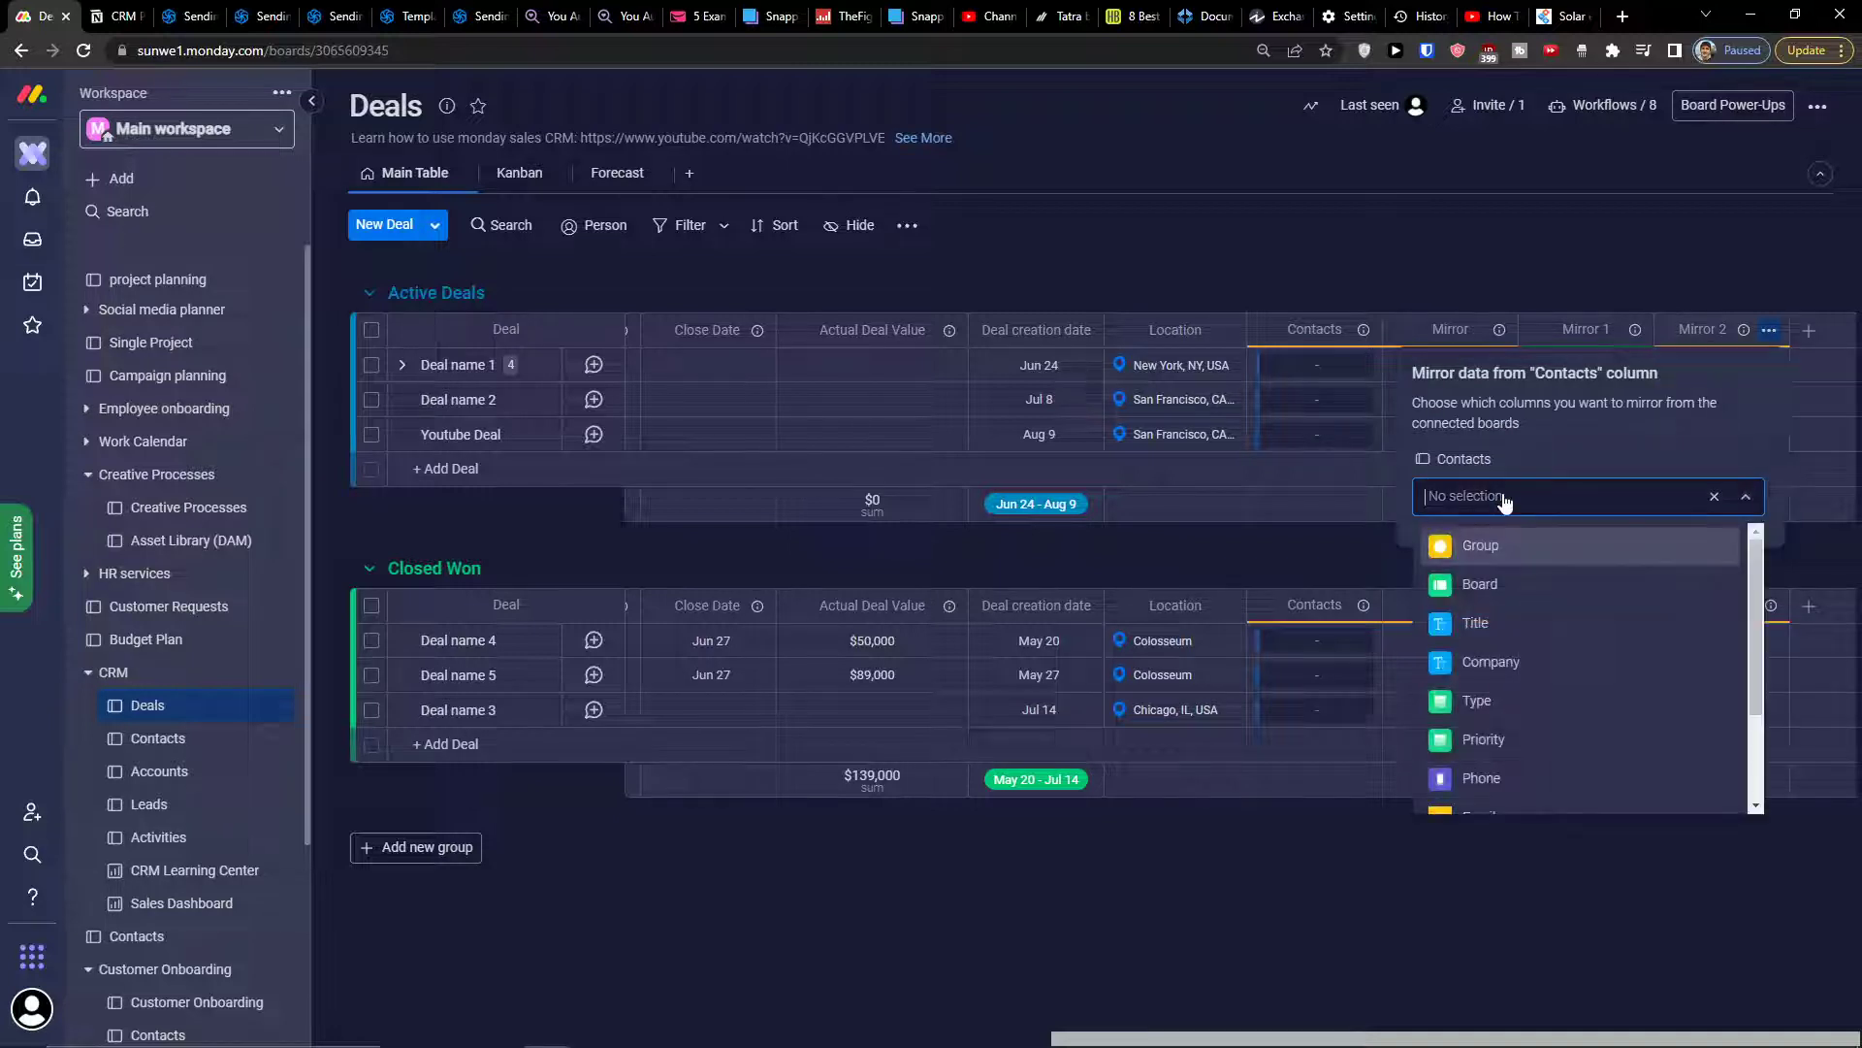
- Mirror the Phone column of Contacts in the third mirror column of the Deals board
scroll(1552, 658, down, 2)
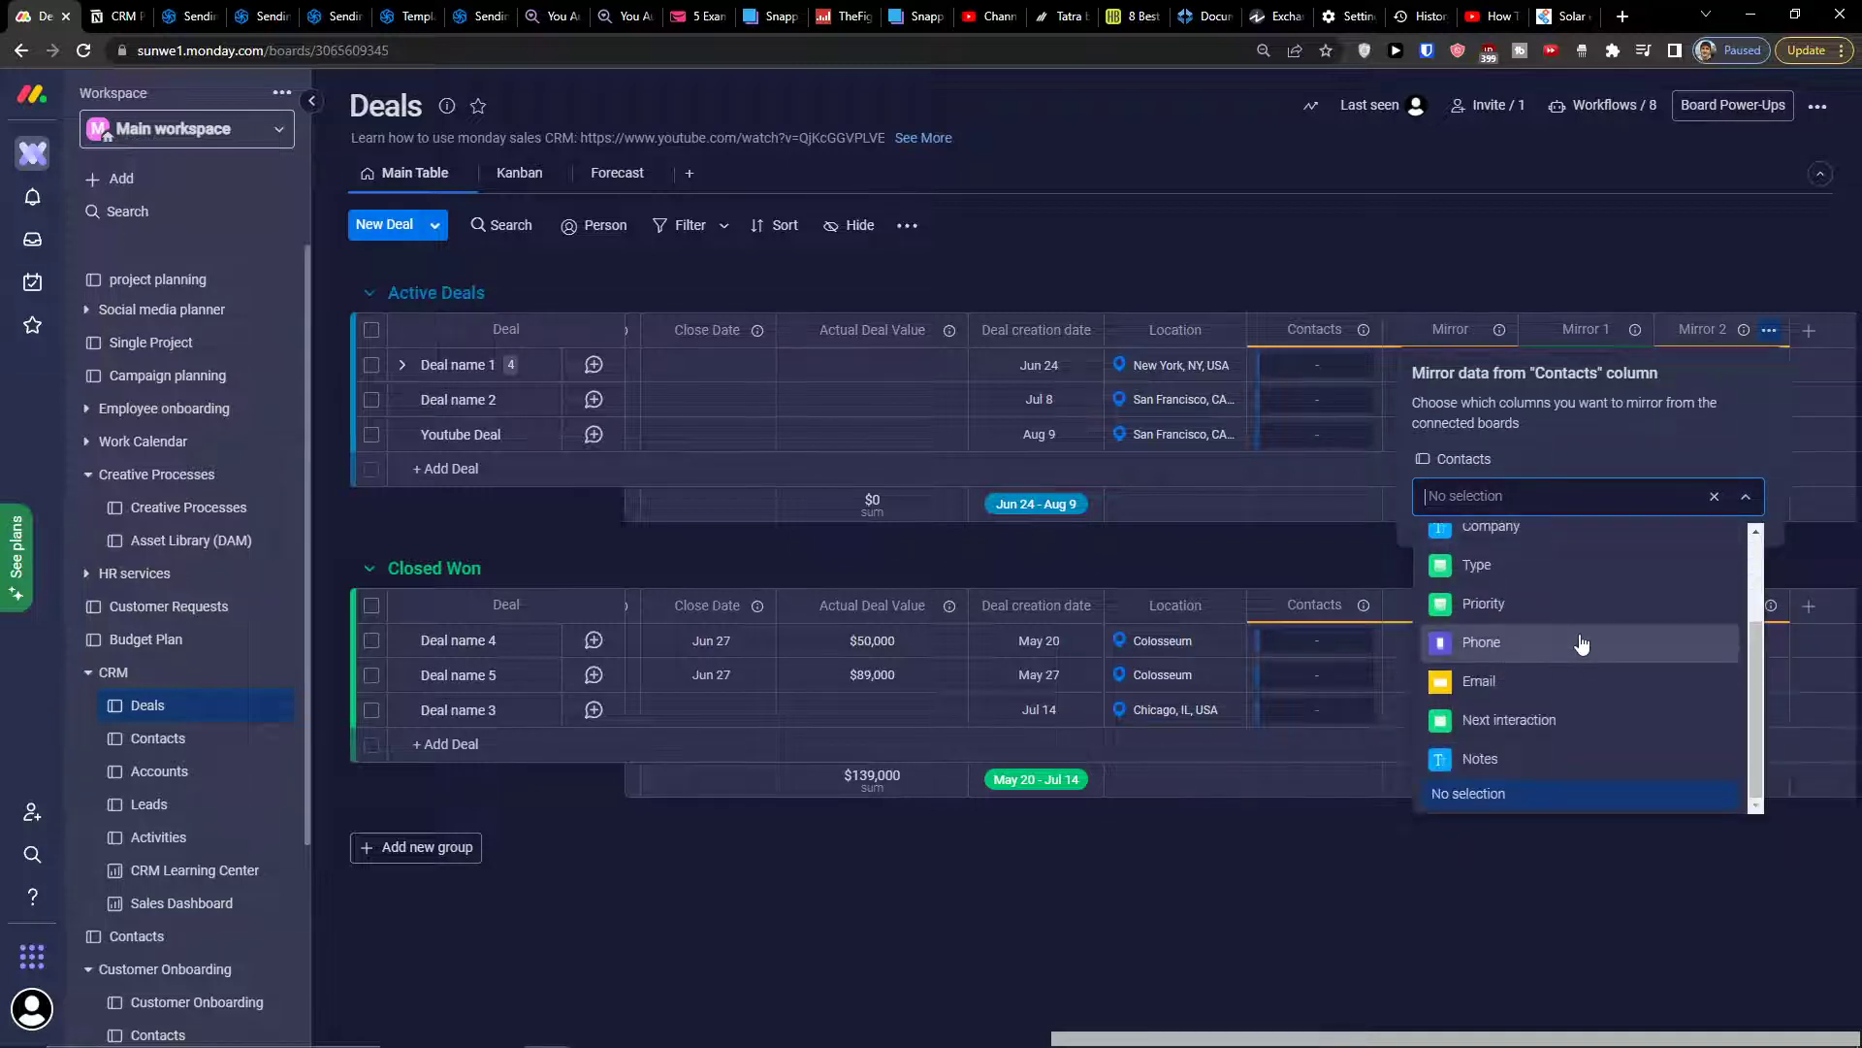
click(1582, 643)
click(1661, 551)
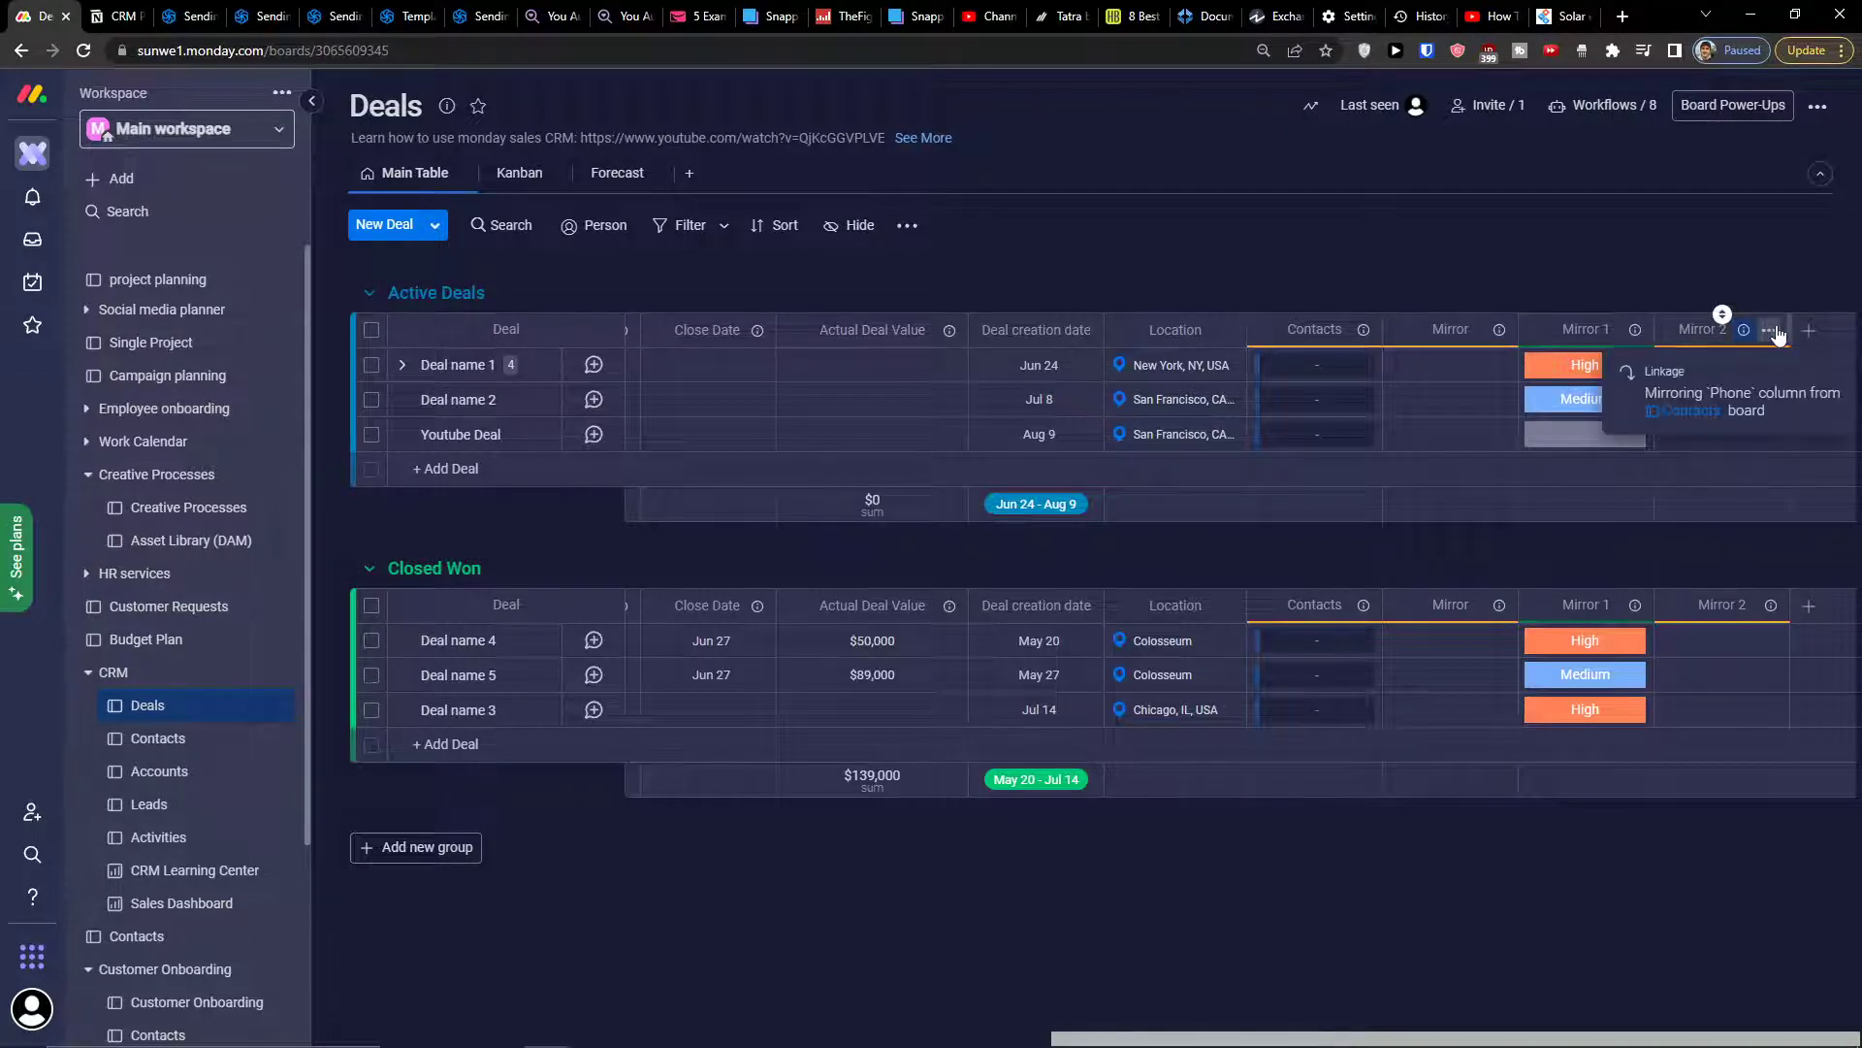
click(1769, 331)
mouse_move(1649, 369)
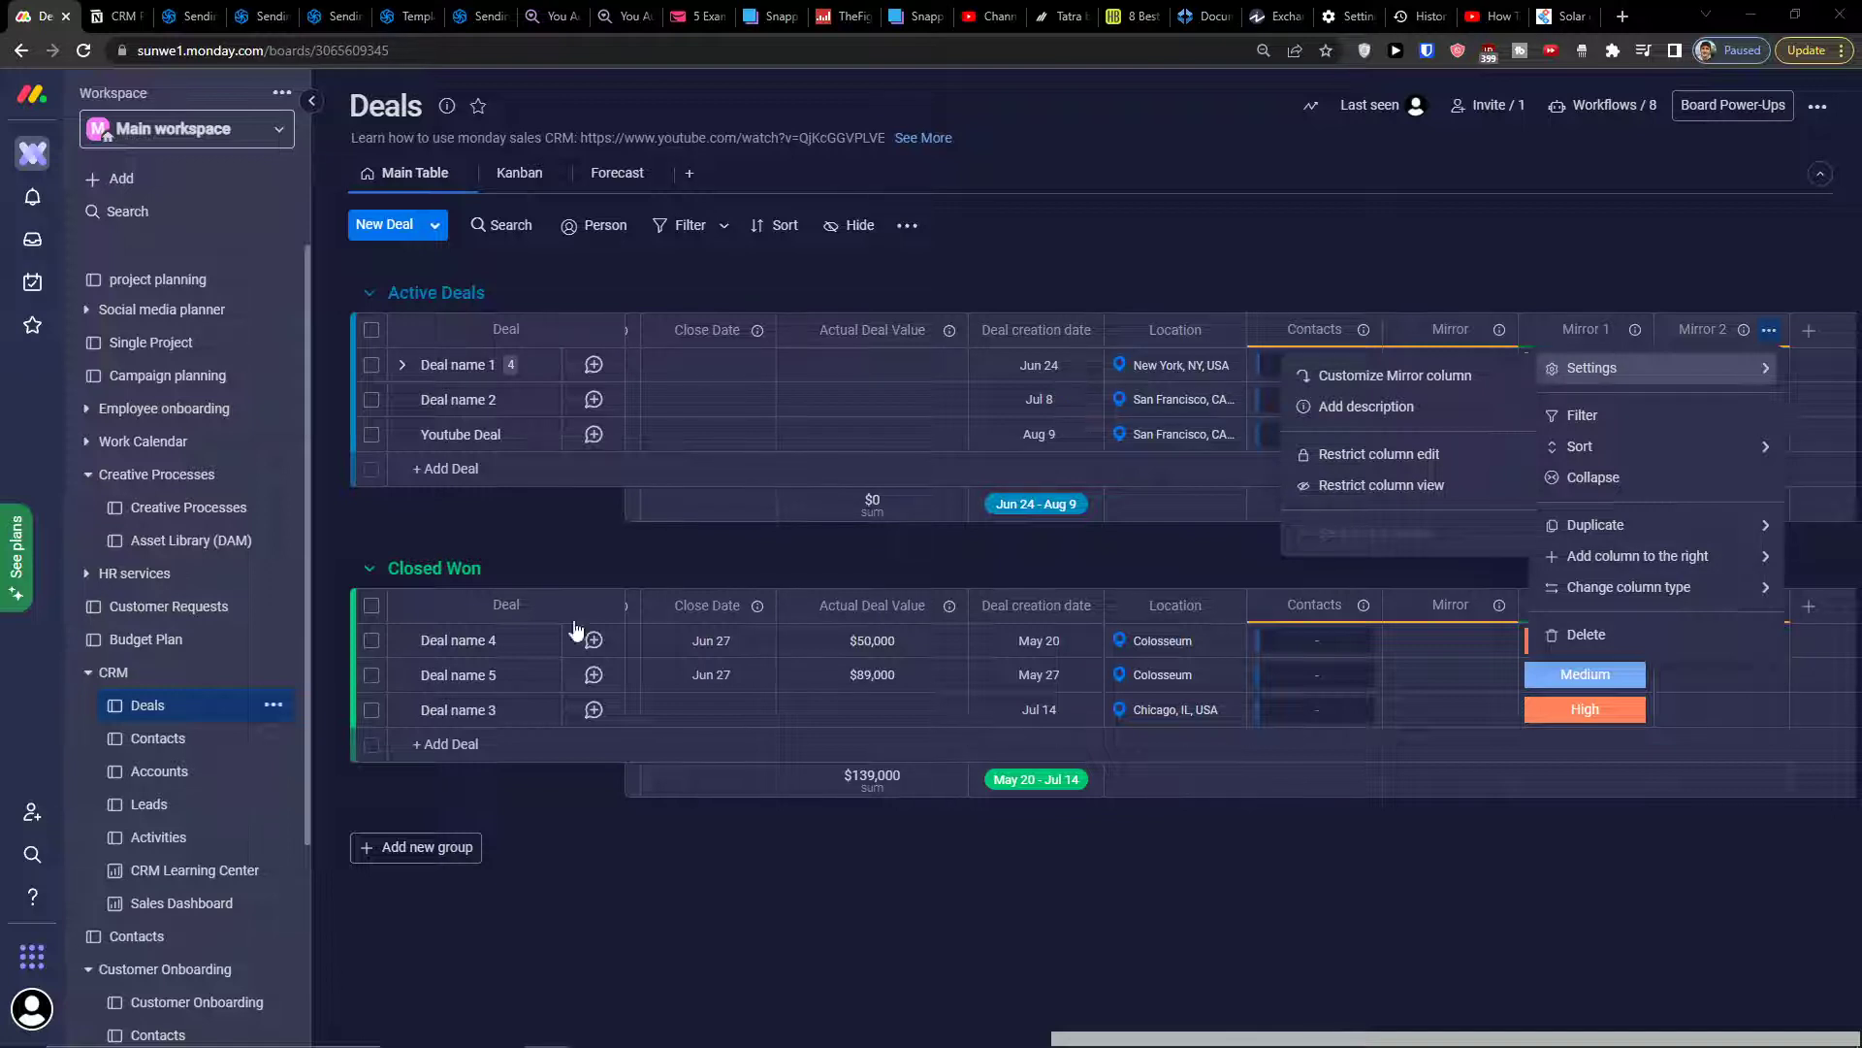
click(1622, 927)
- Try linking the first listed contact to Deal name 1 in the Contacts column
click(1320, 364)
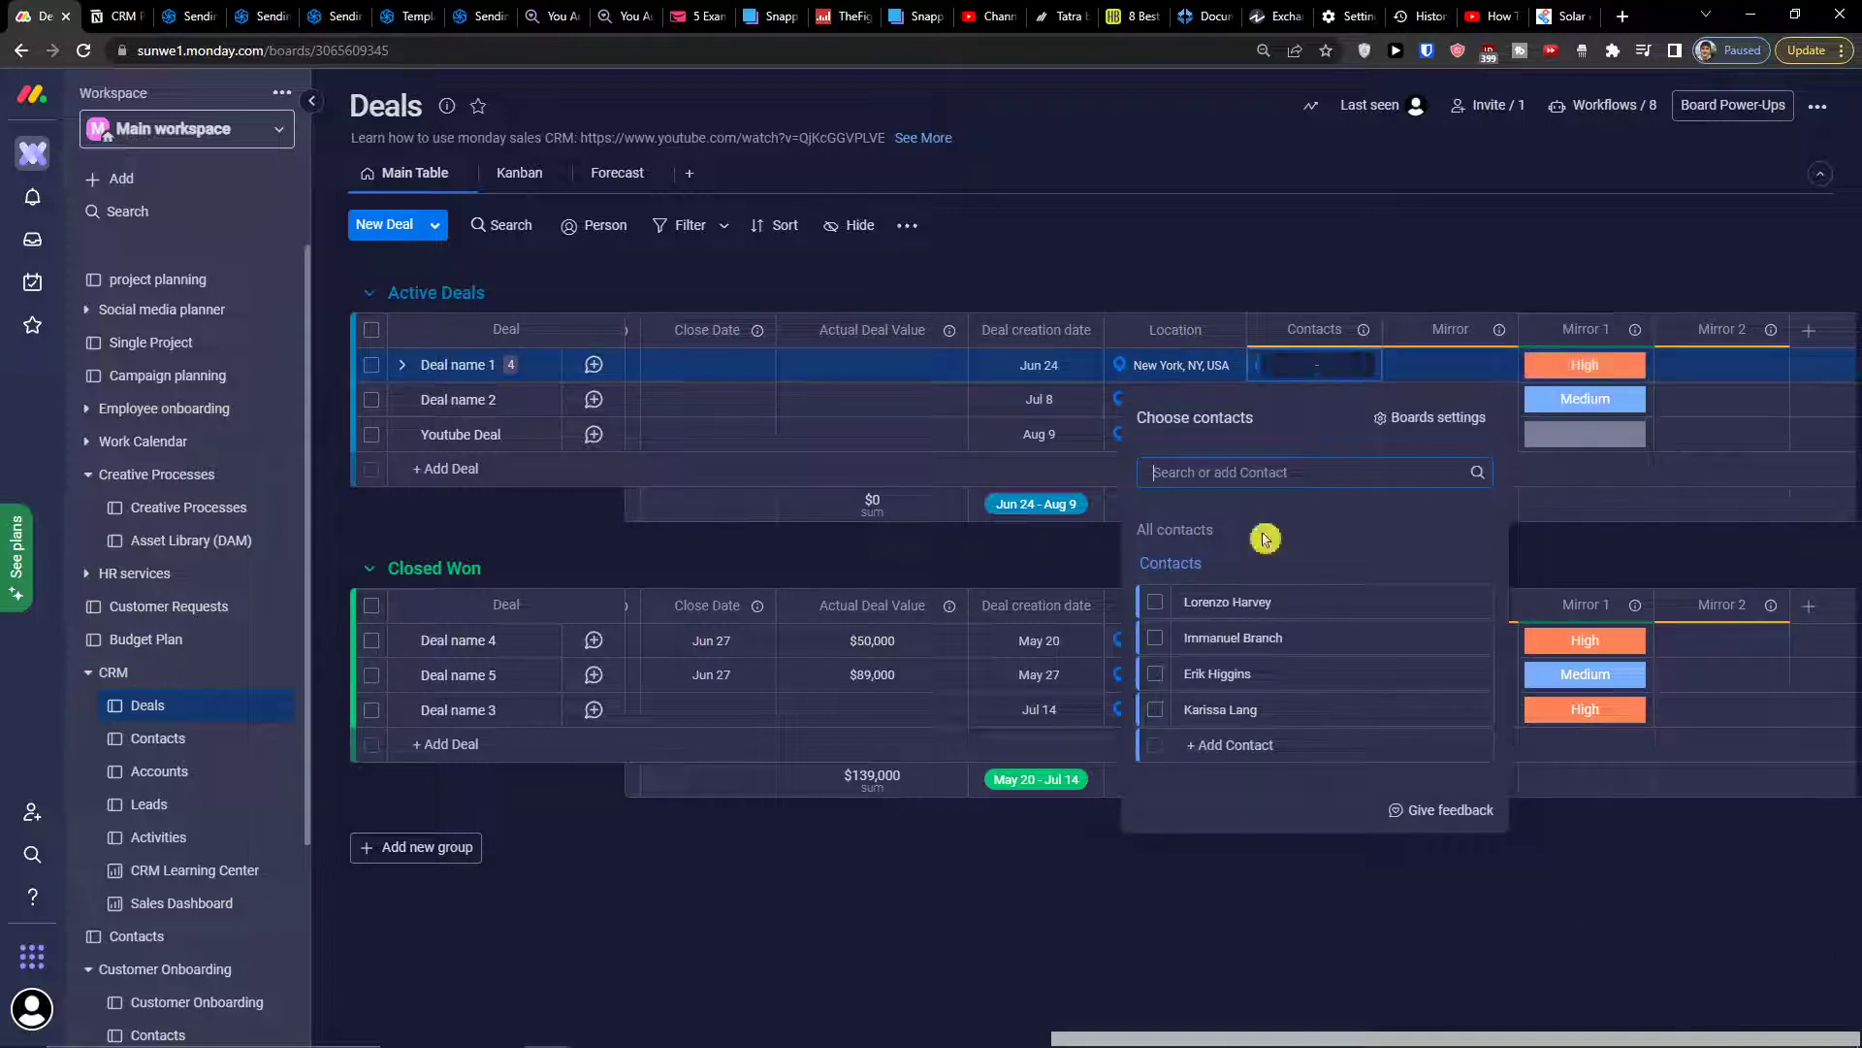
click(1153, 603)
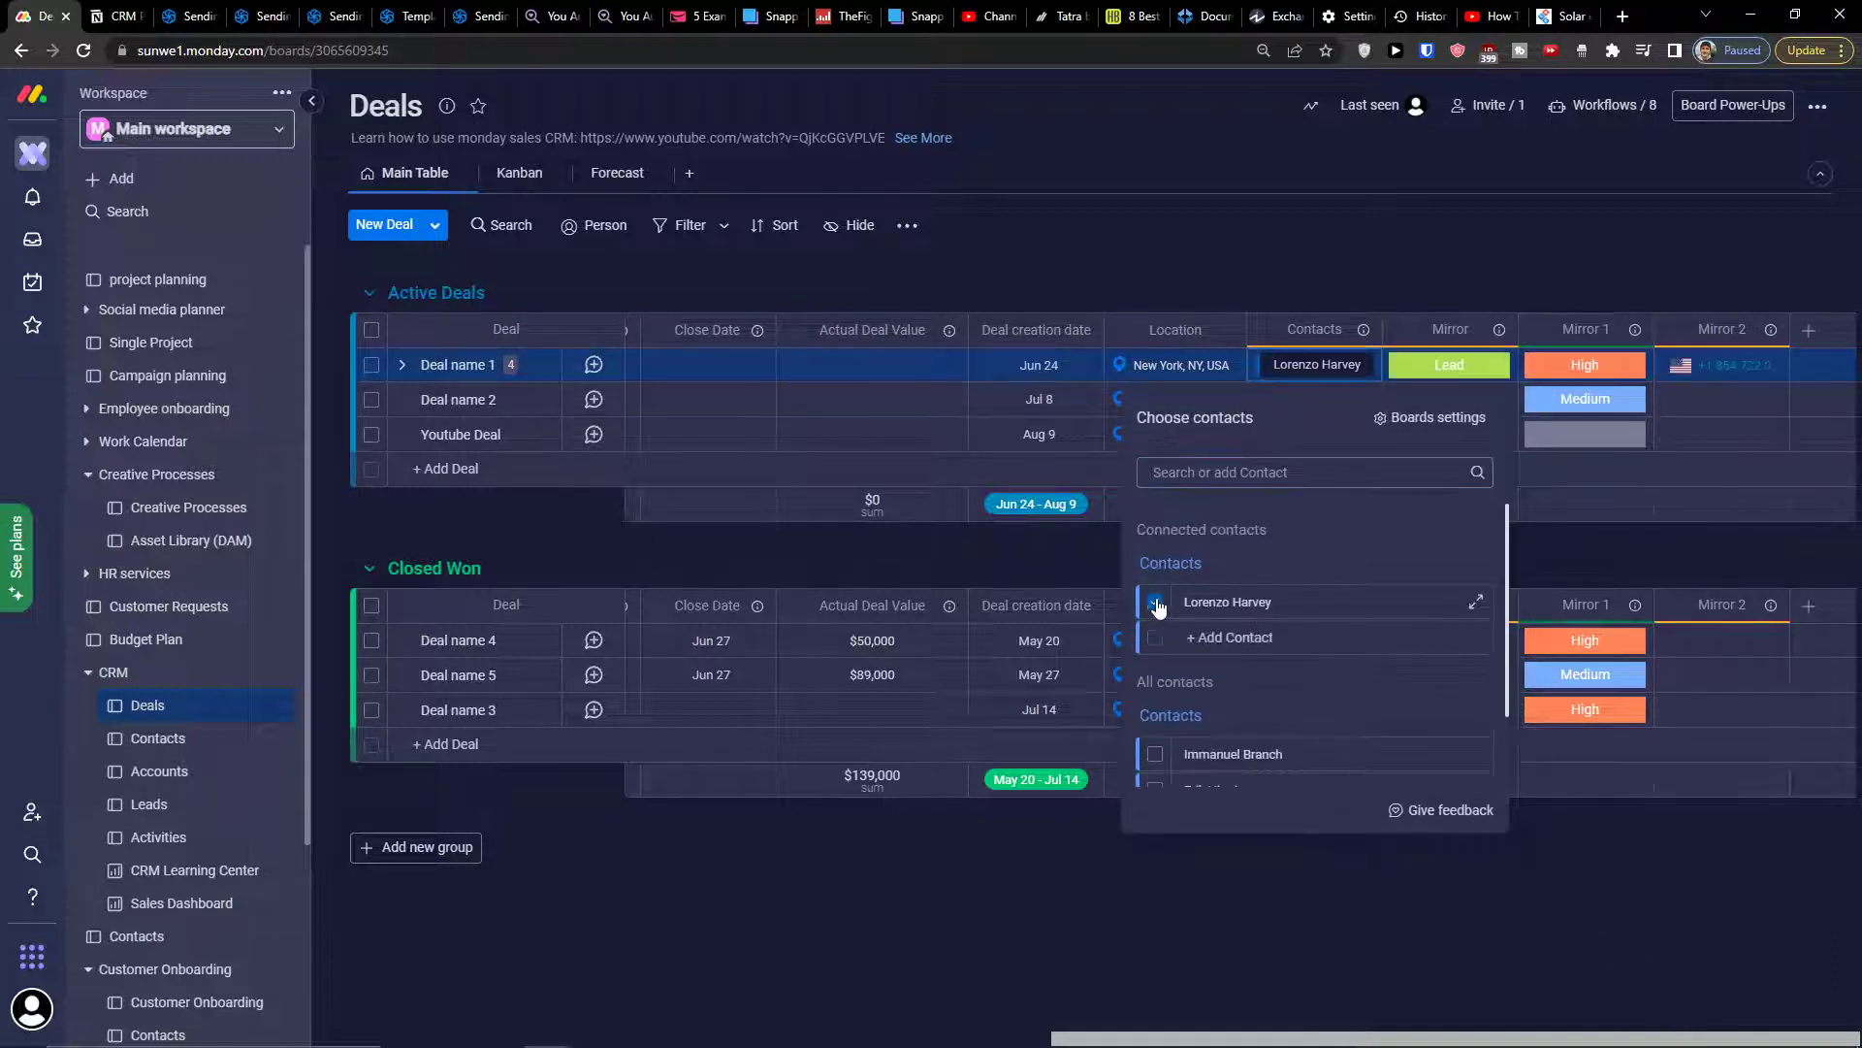
click(1156, 603)
click(1314, 1013)
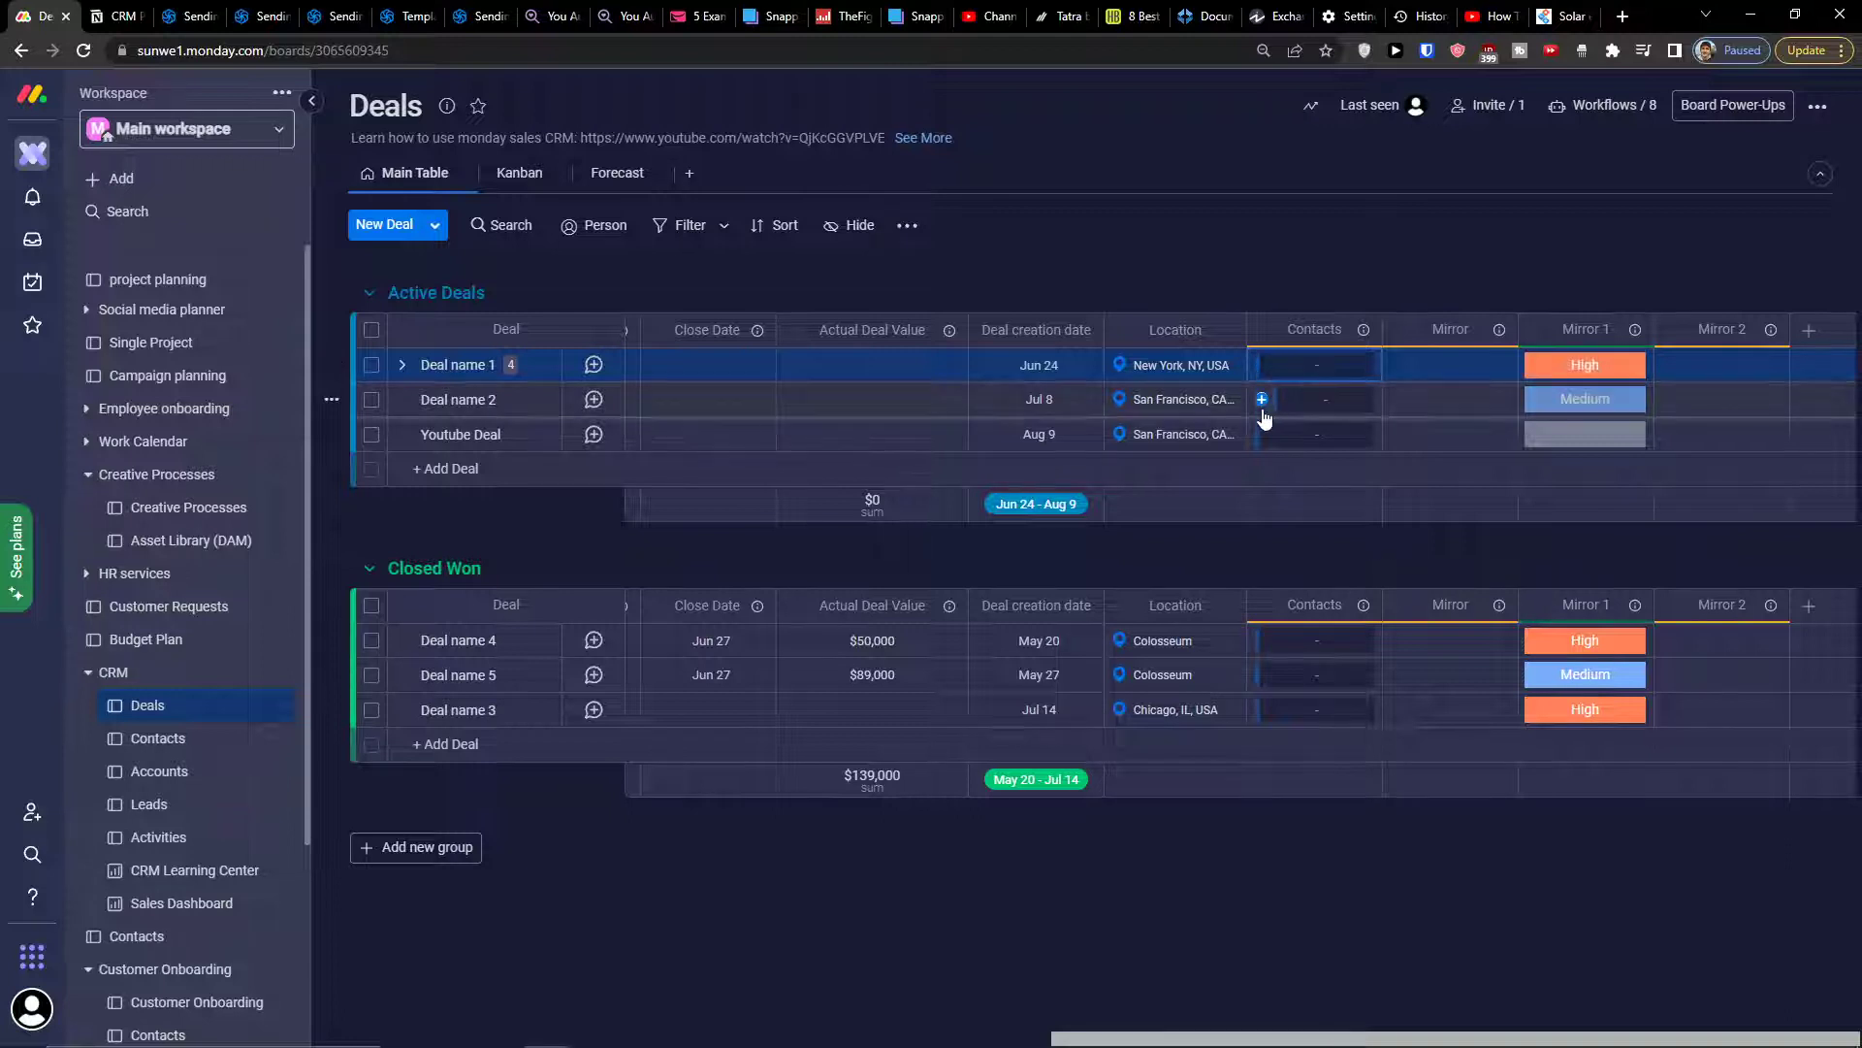
- Link the second listed contact to Deal name 2 and the fourth listed contact to Deal name 1
click(1263, 402)
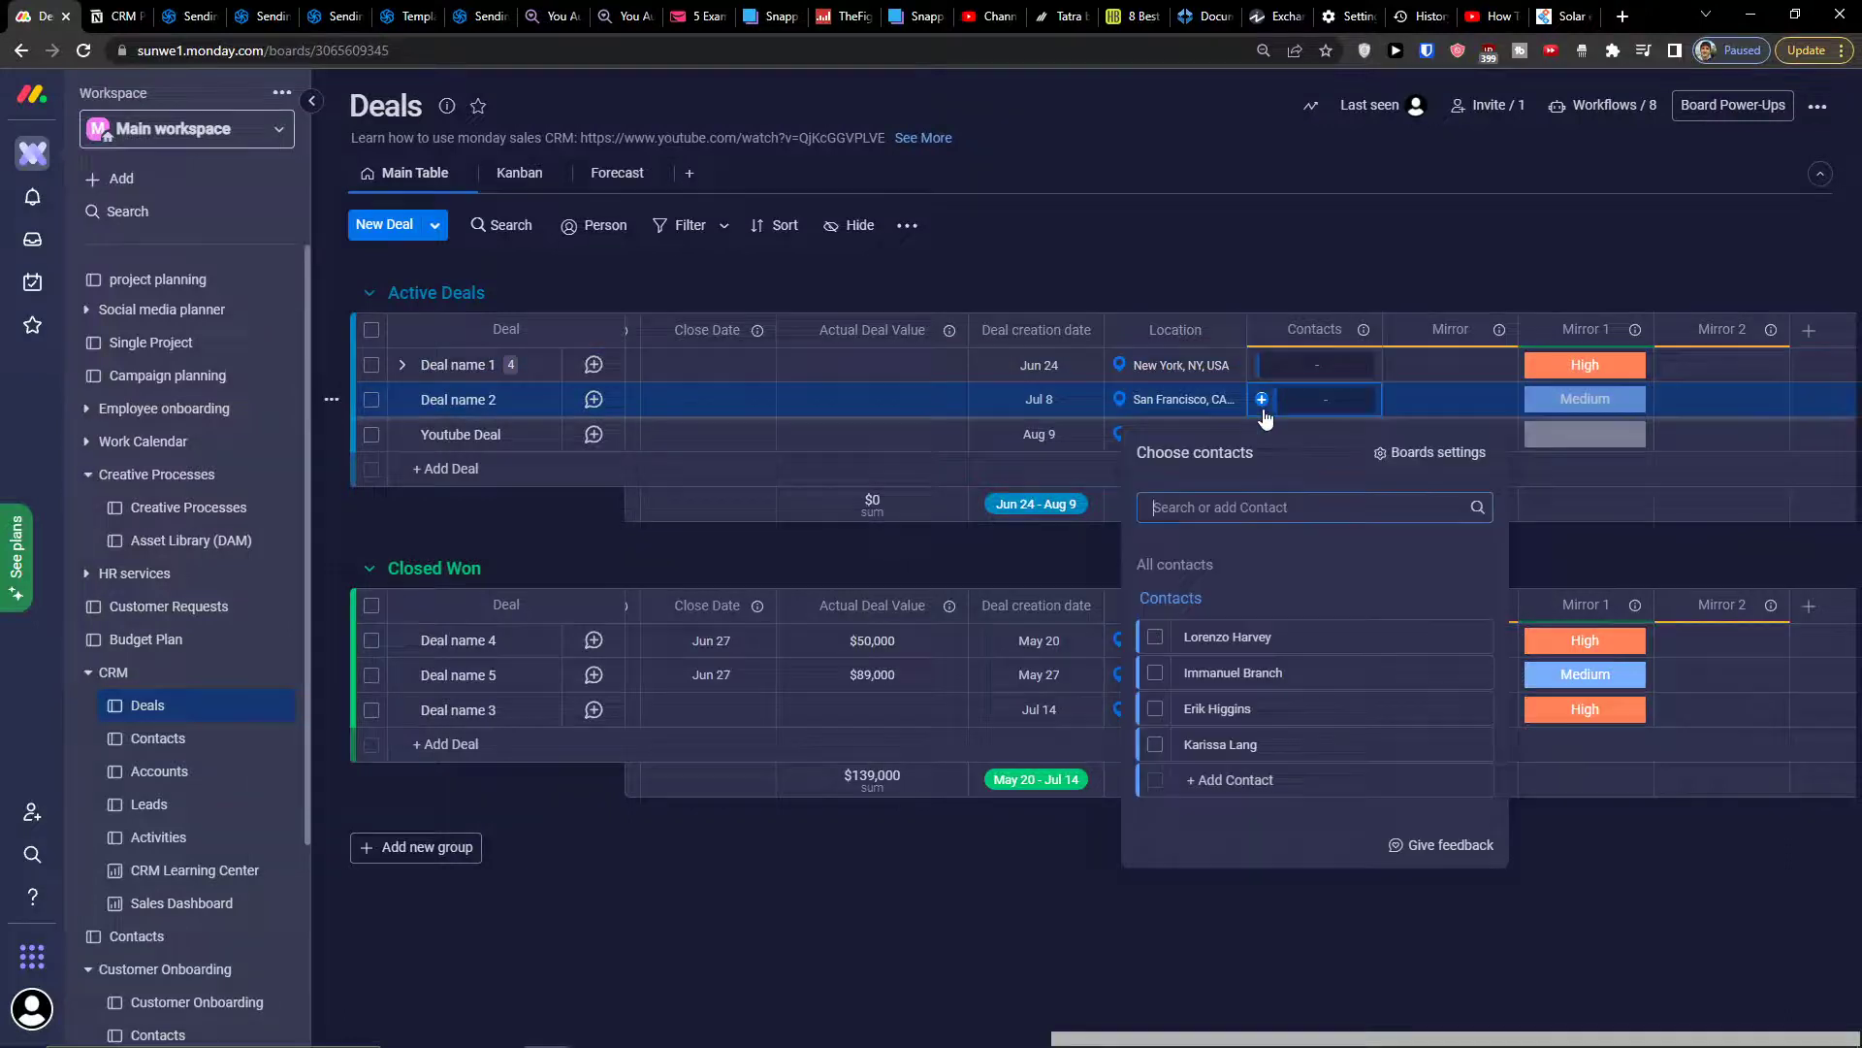
click(1157, 672)
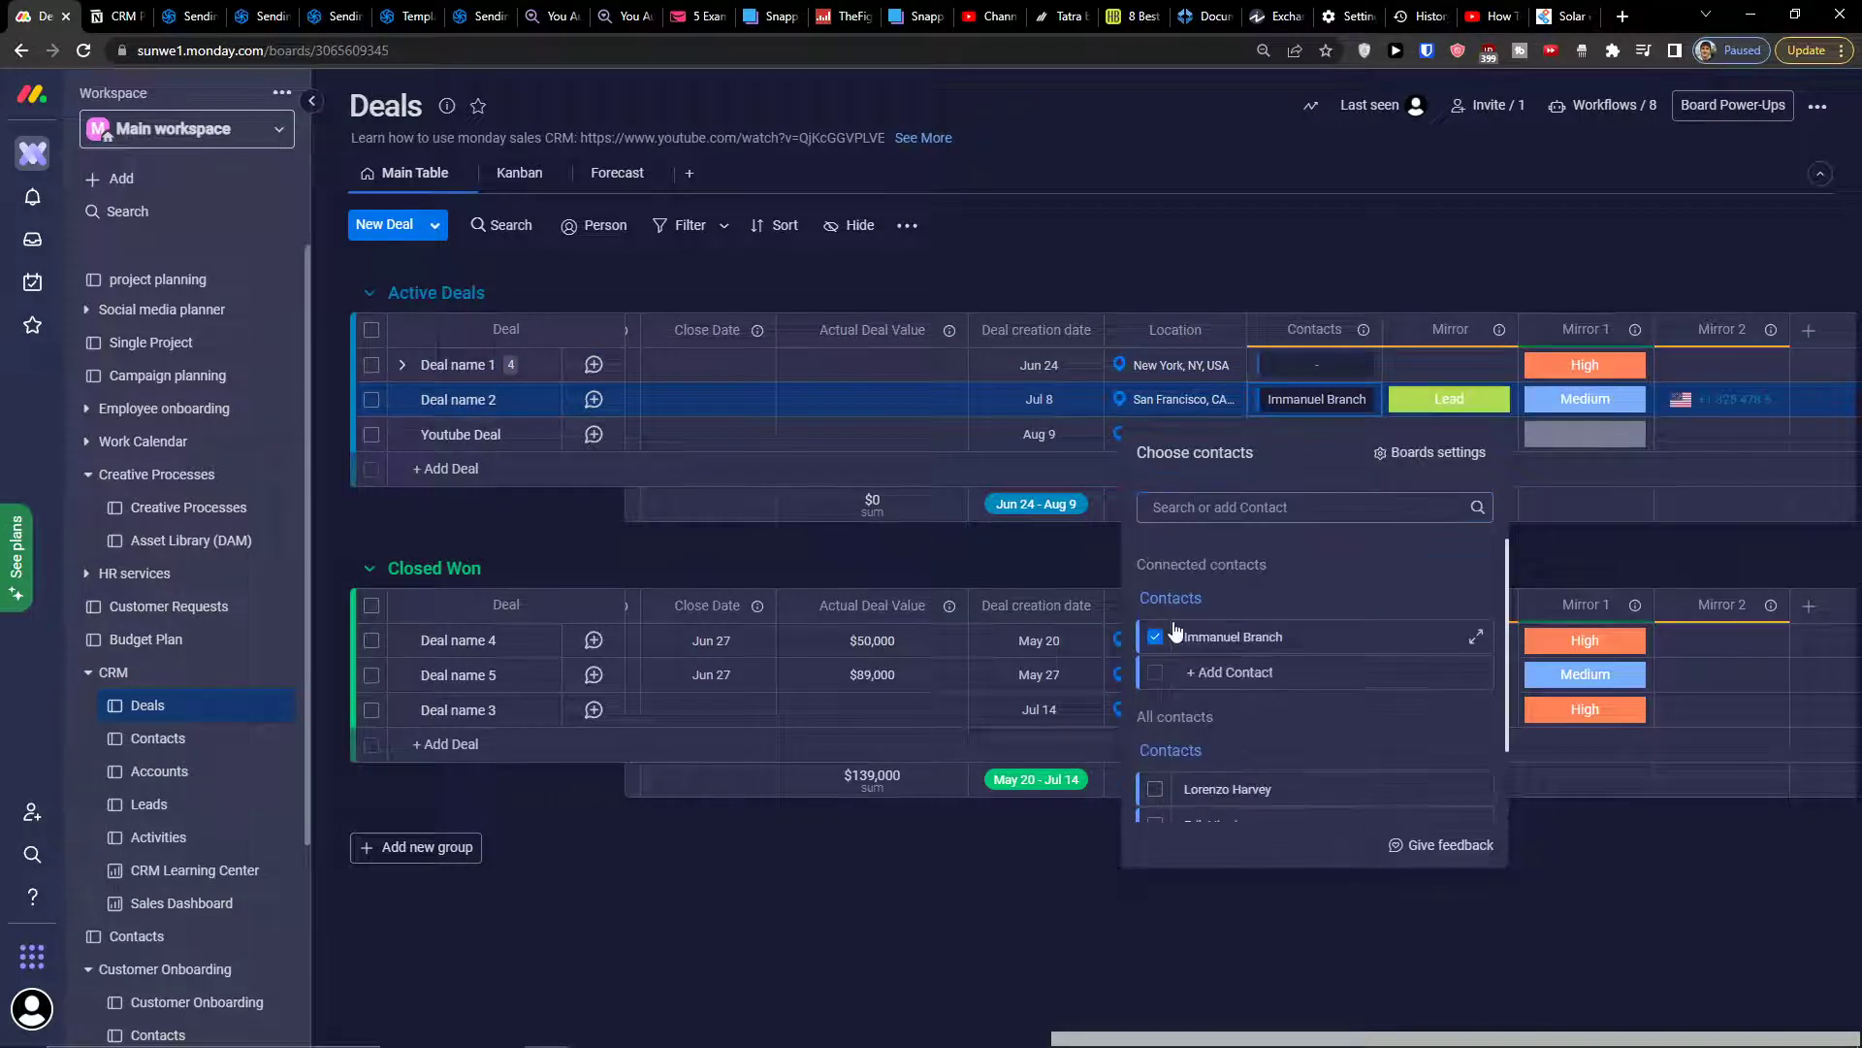
click(1258, 363)
click(1155, 709)
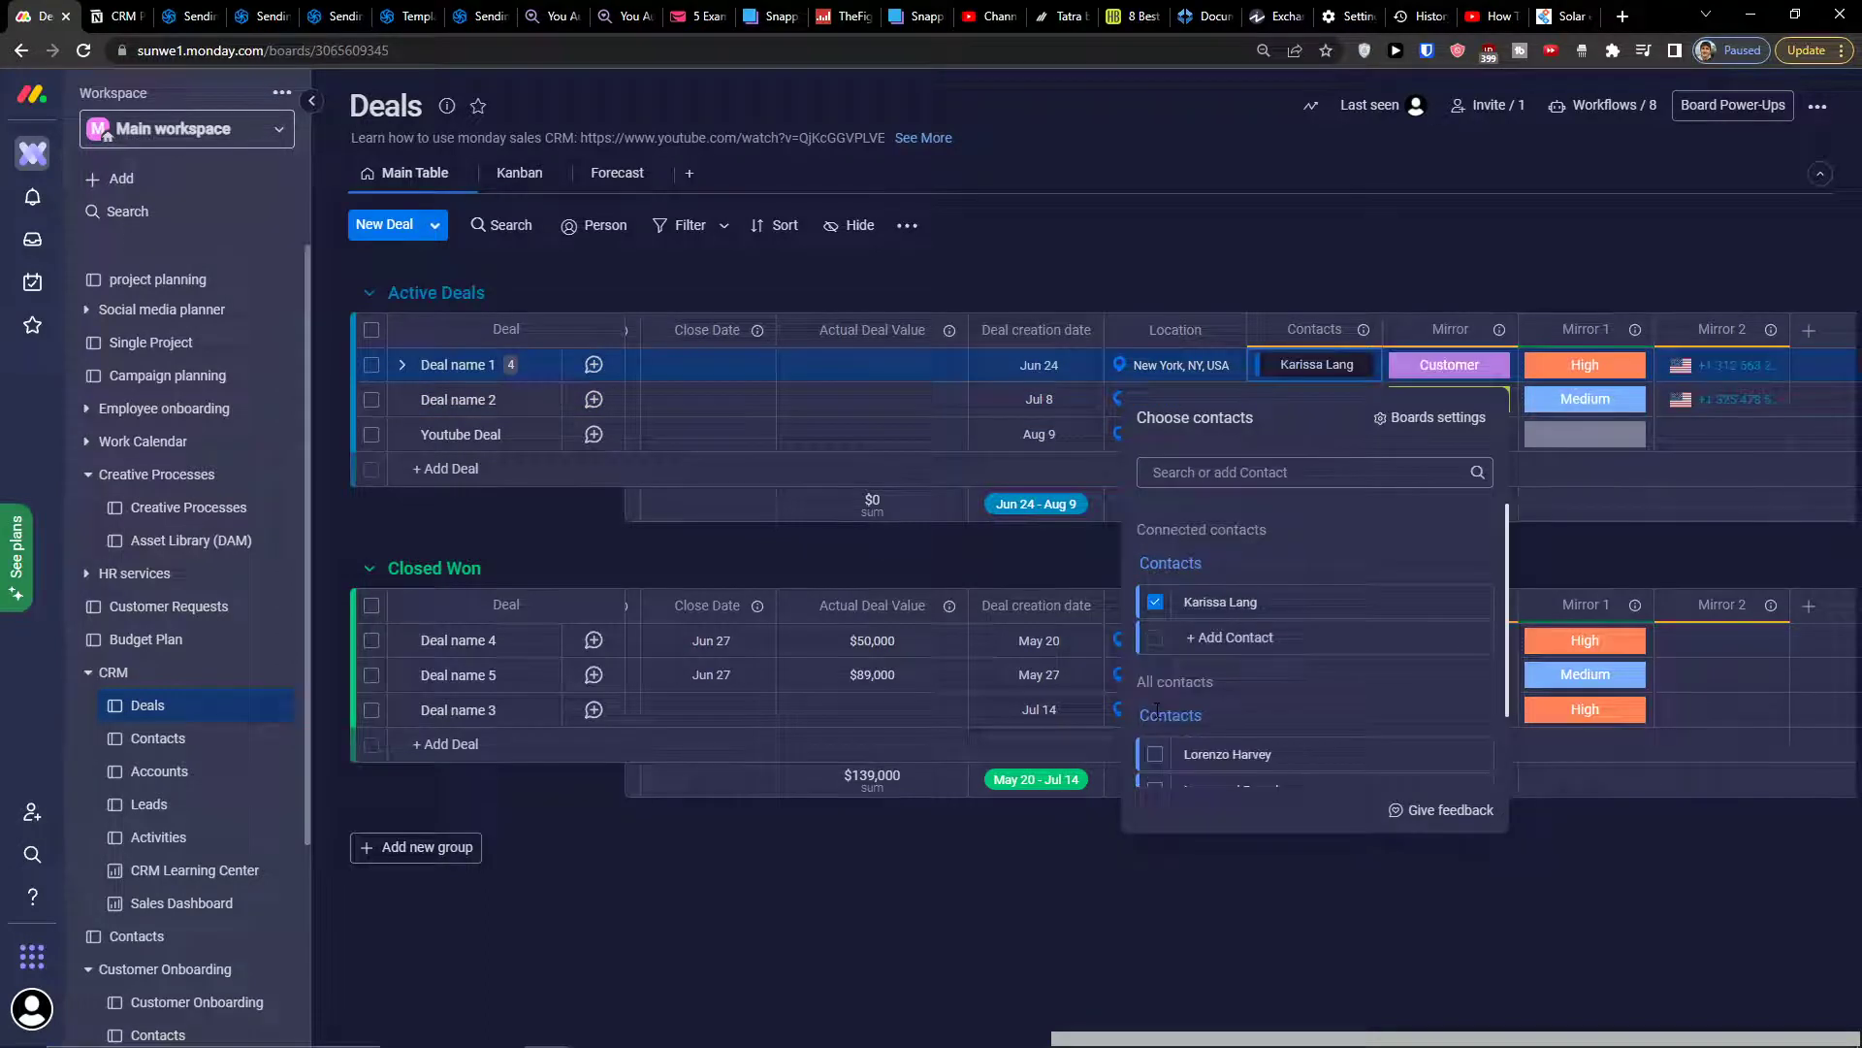
click(1387, 858)
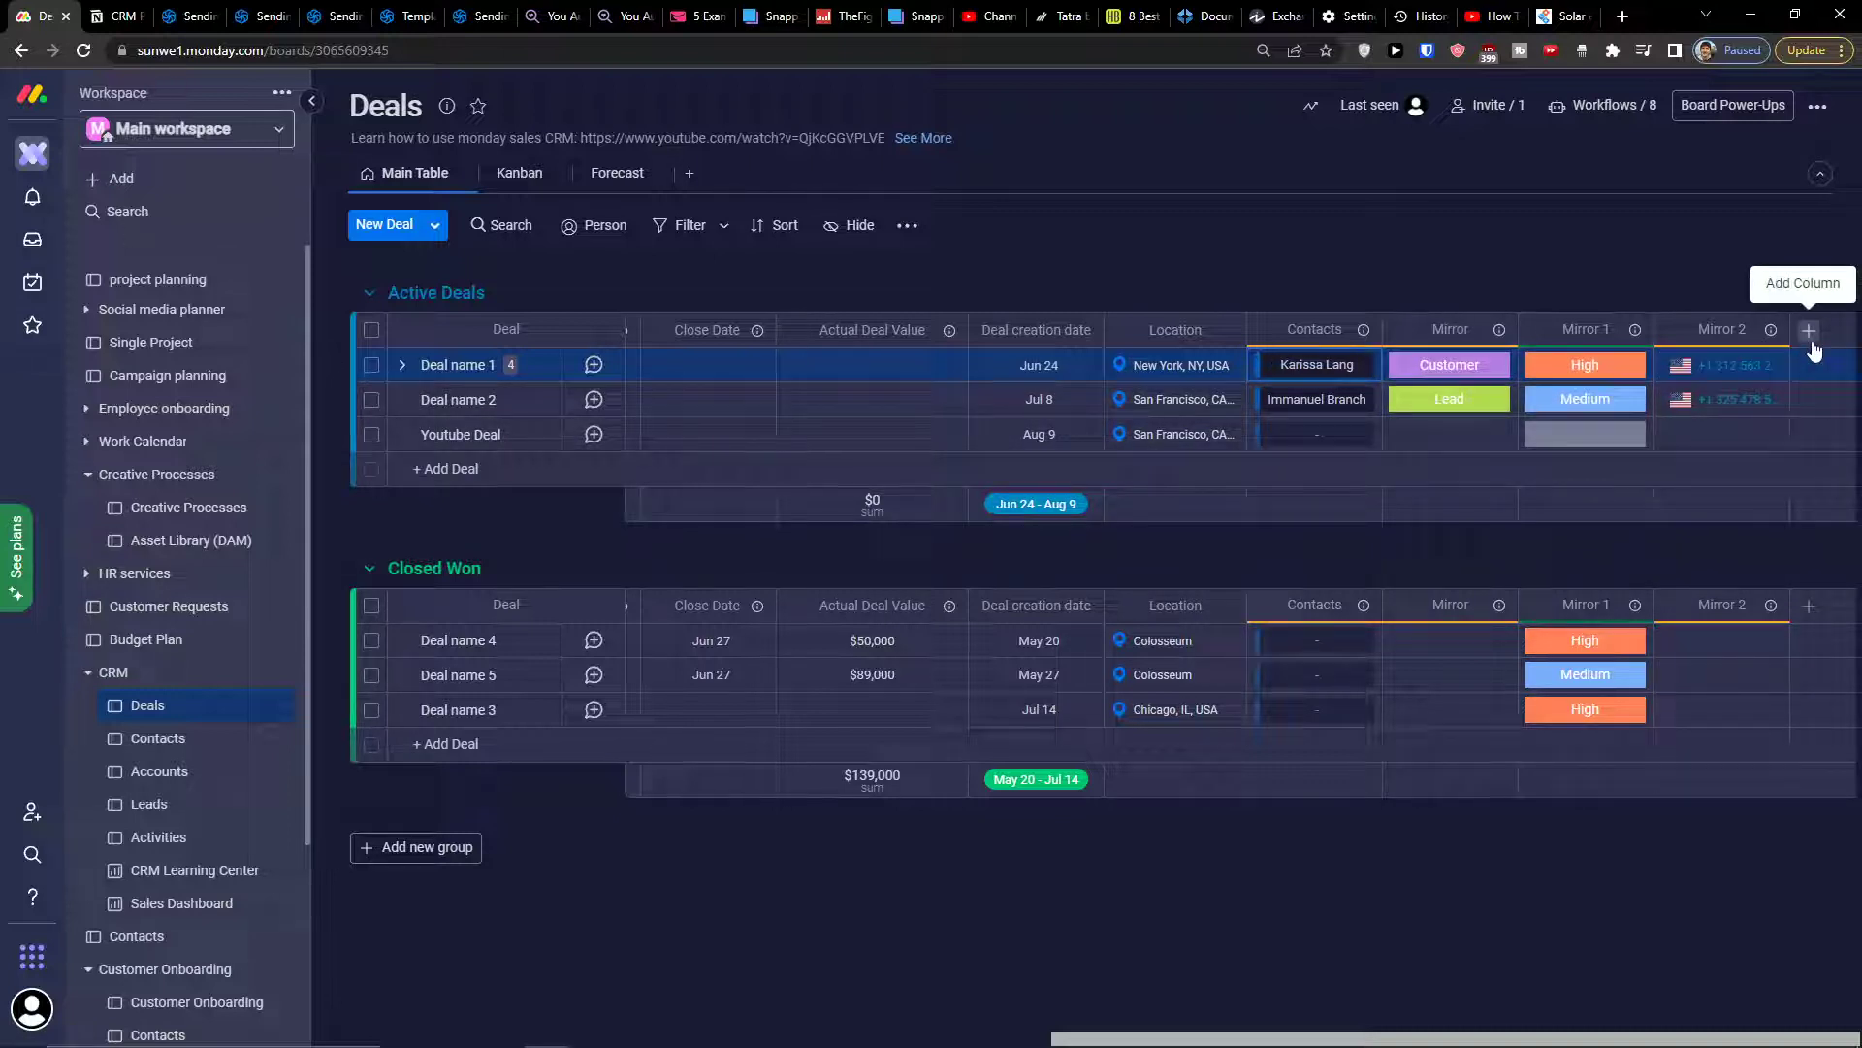
- Add a Connect boards column to the CRM Activities board and connect it to the CRM Contacts board, without a two-way connection
click(159, 773)
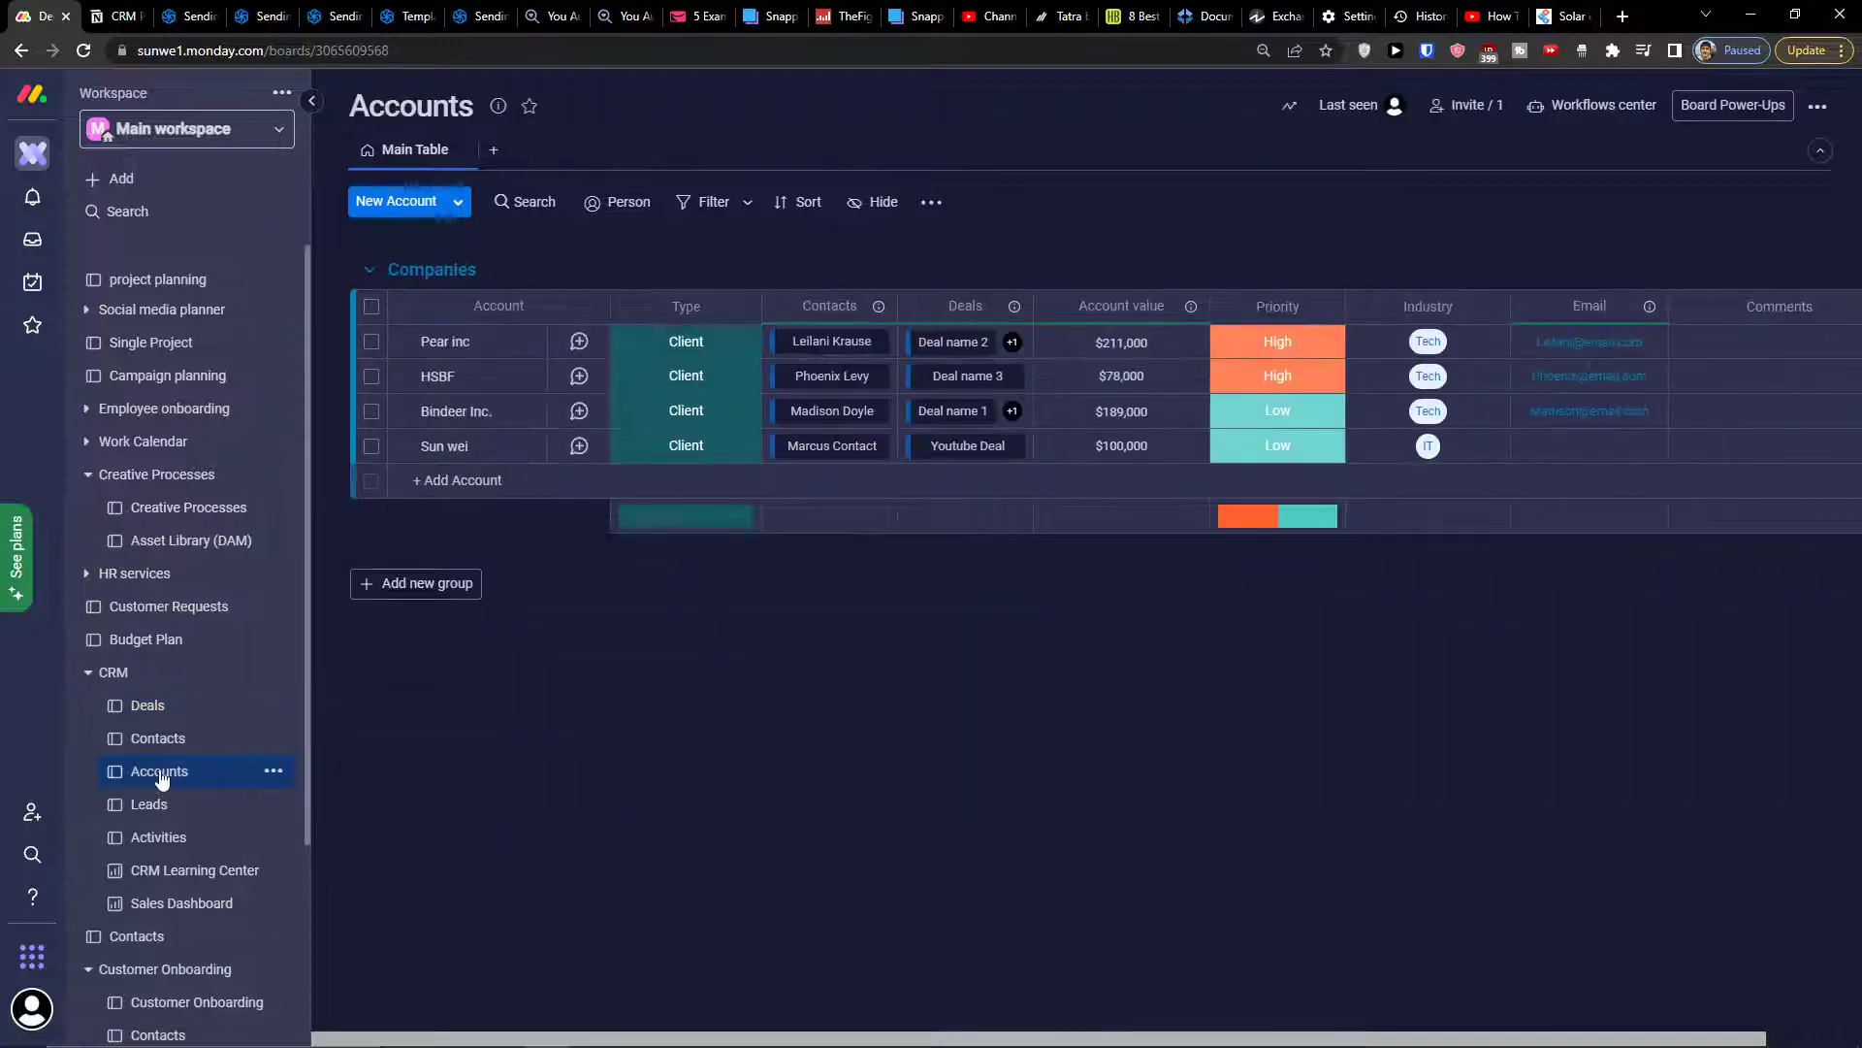
click(159, 837)
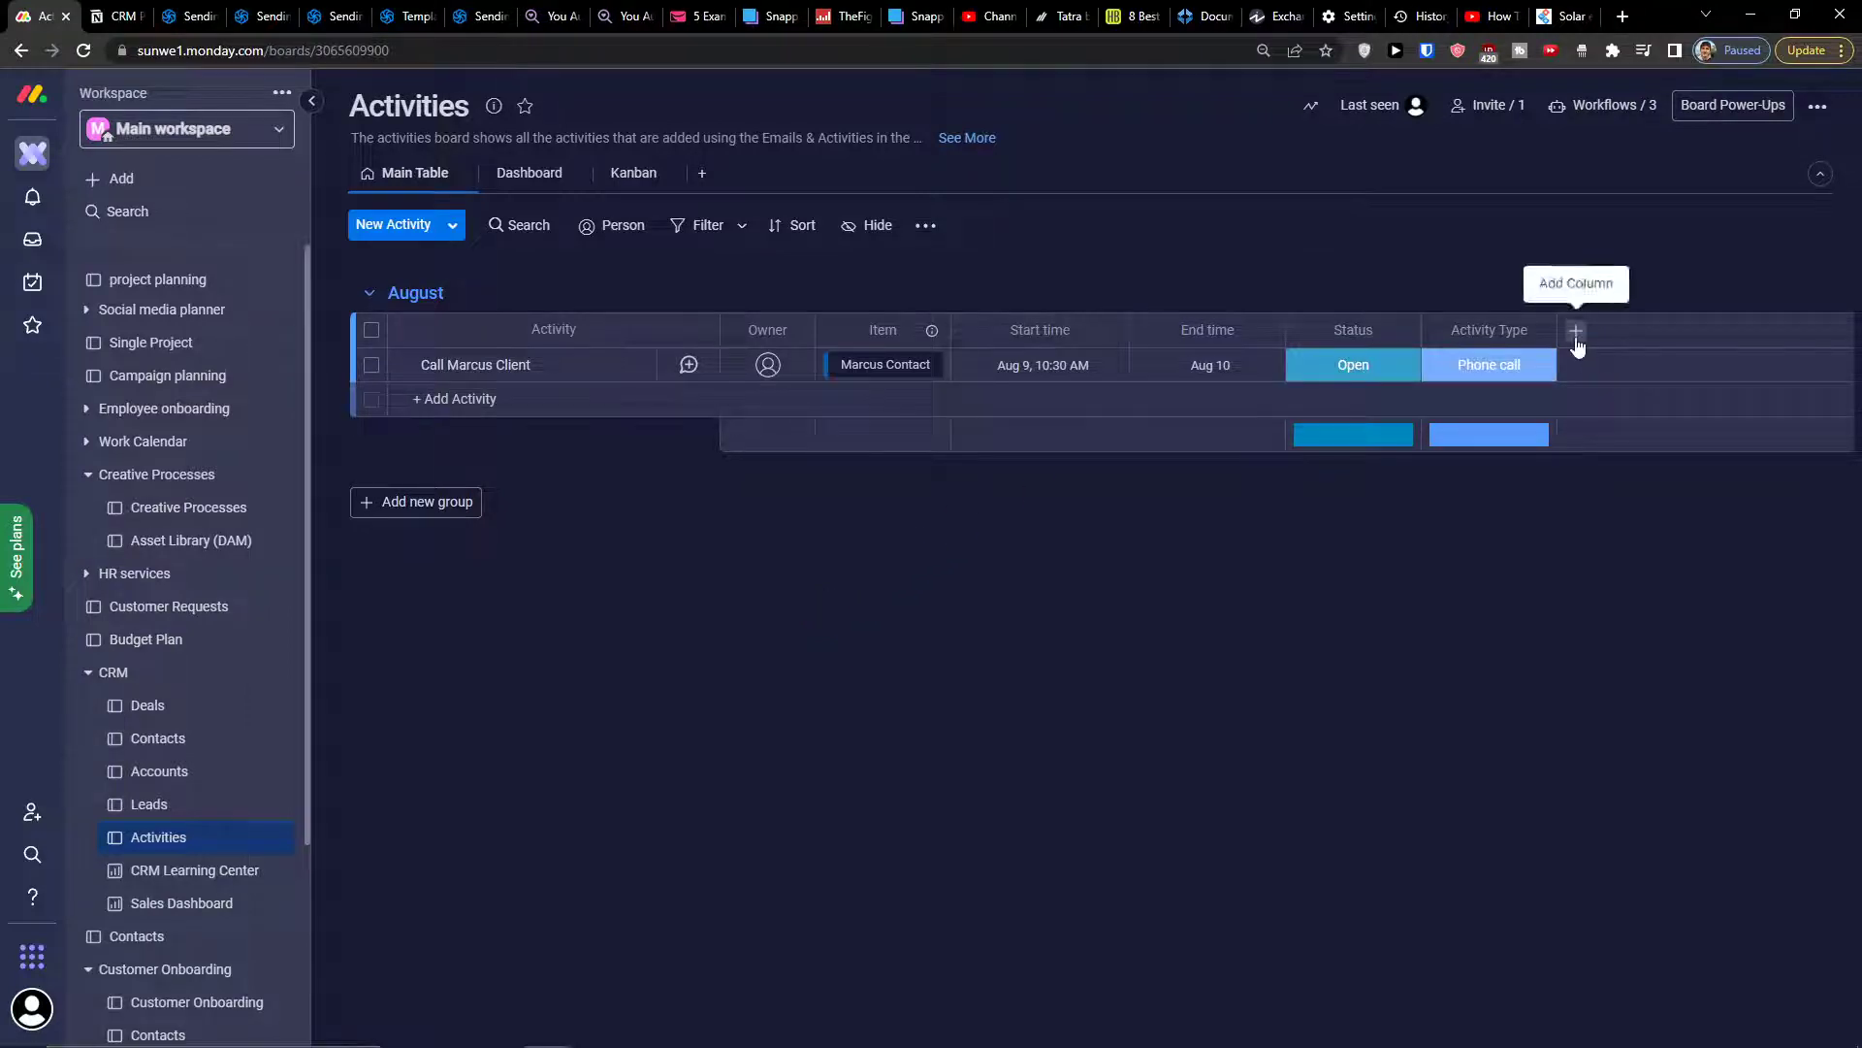
click(1576, 332)
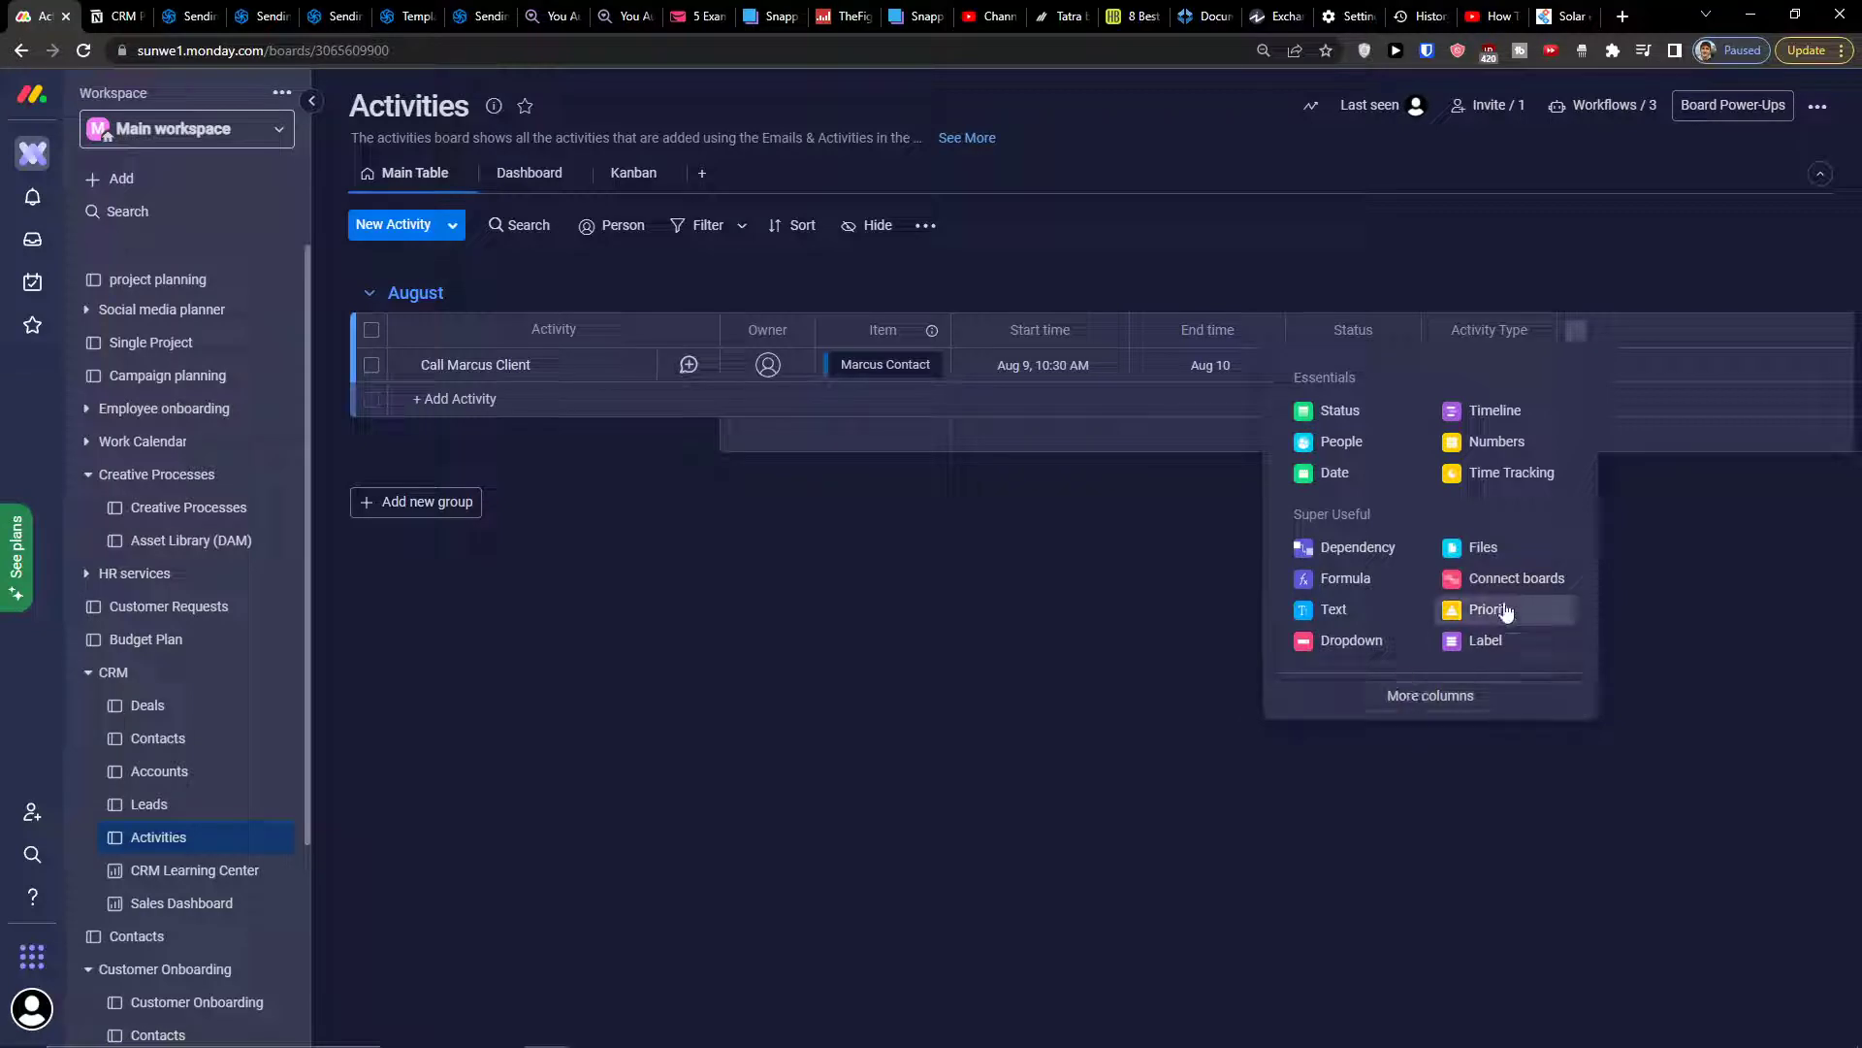
click(1533, 578)
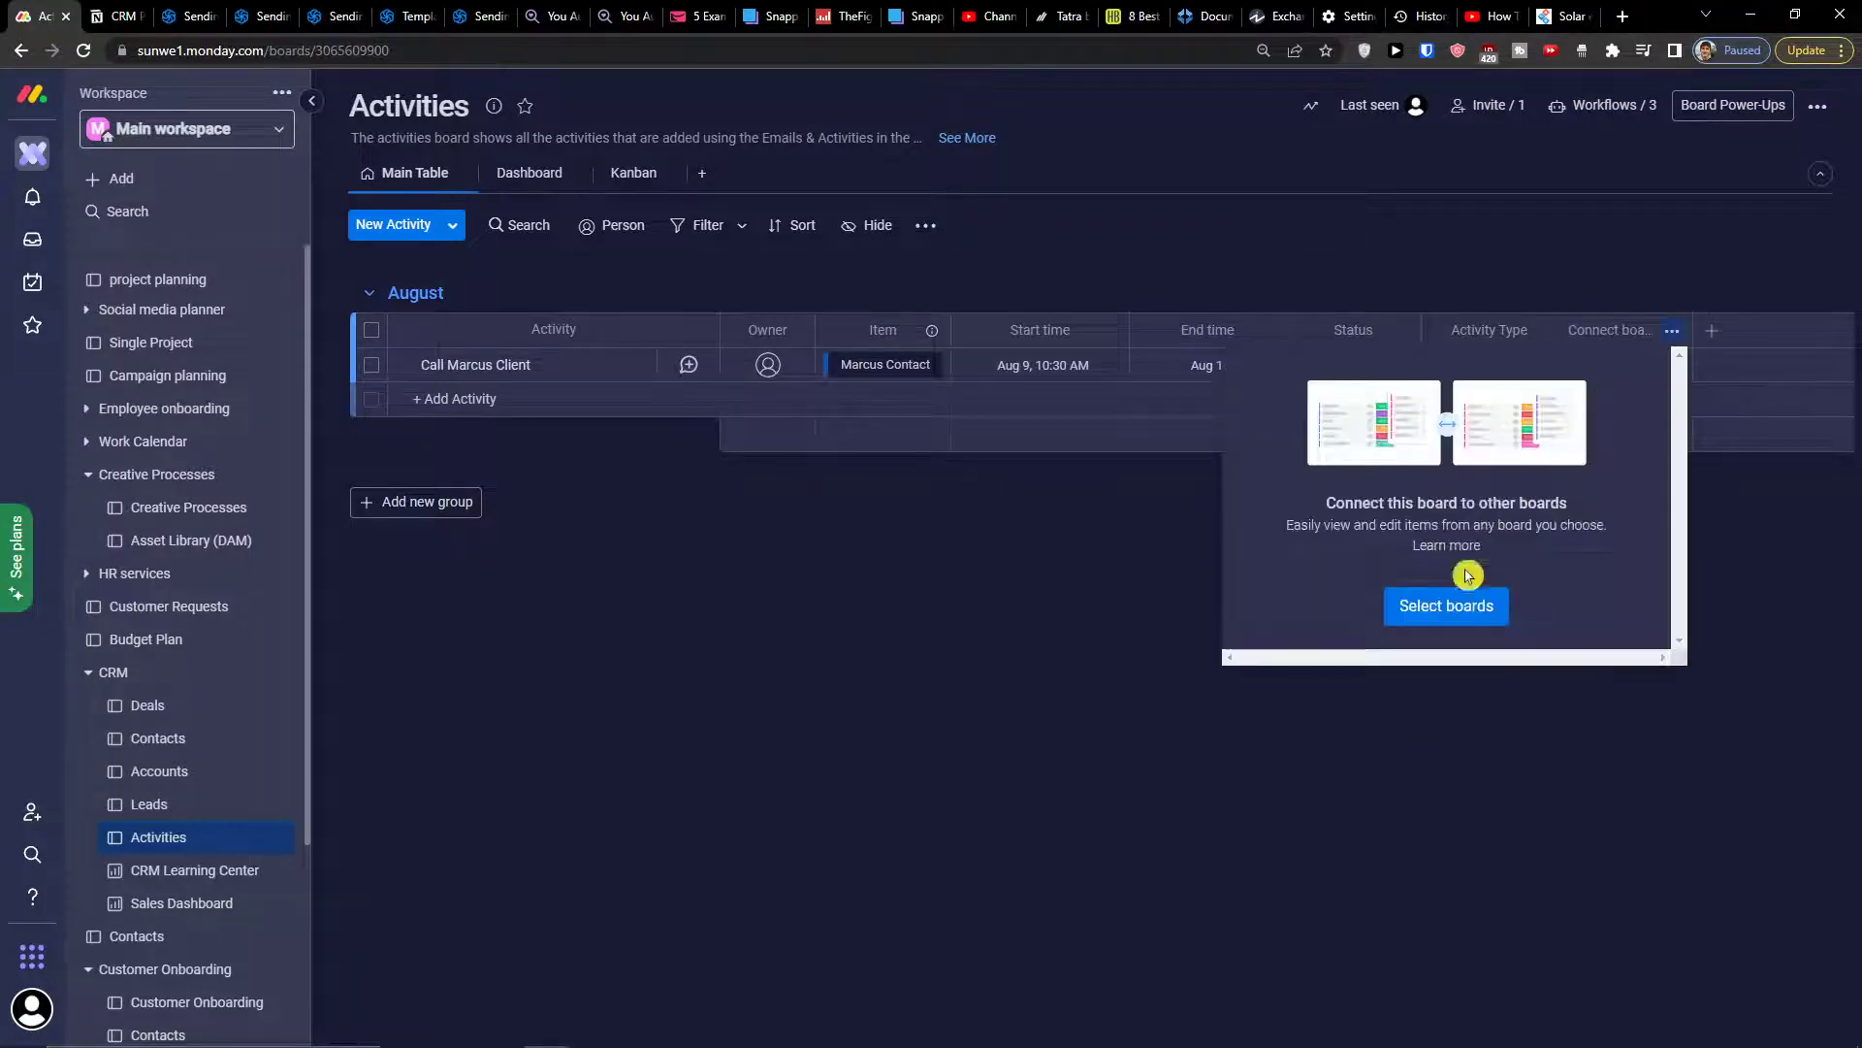
click(1402, 603)
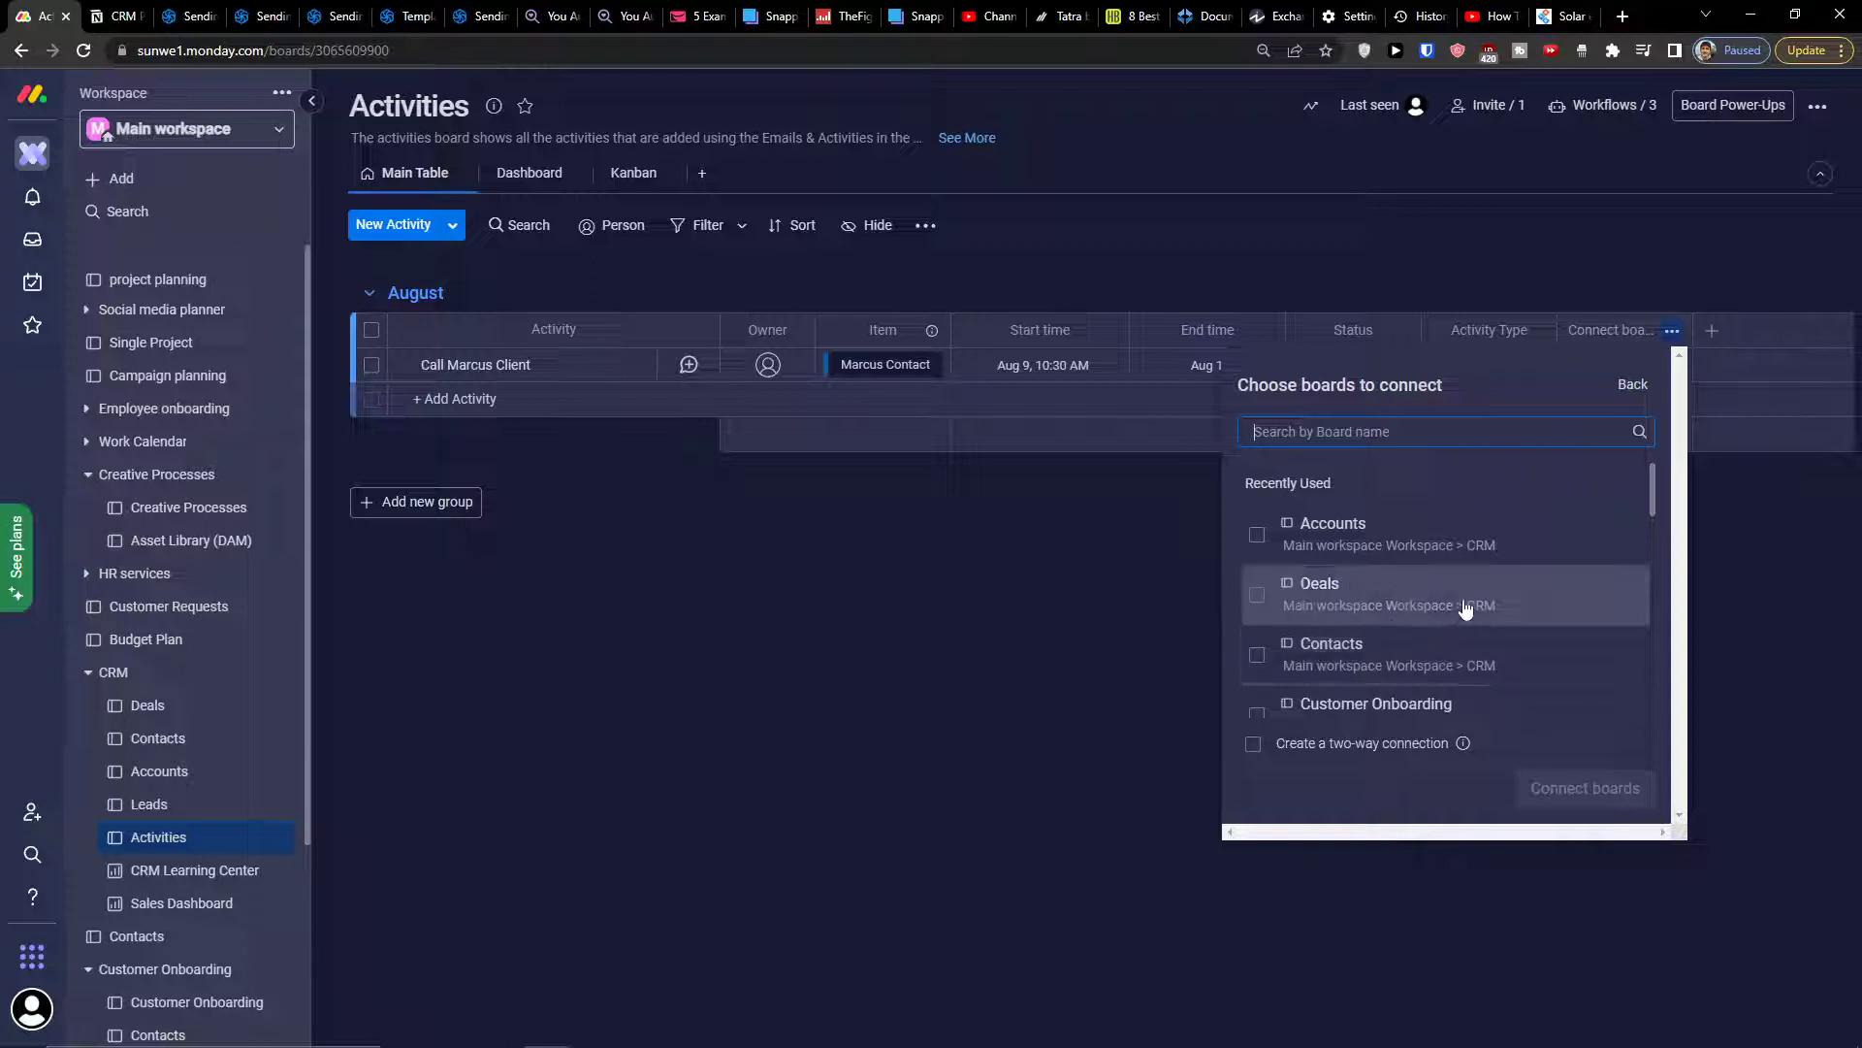
click(1484, 650)
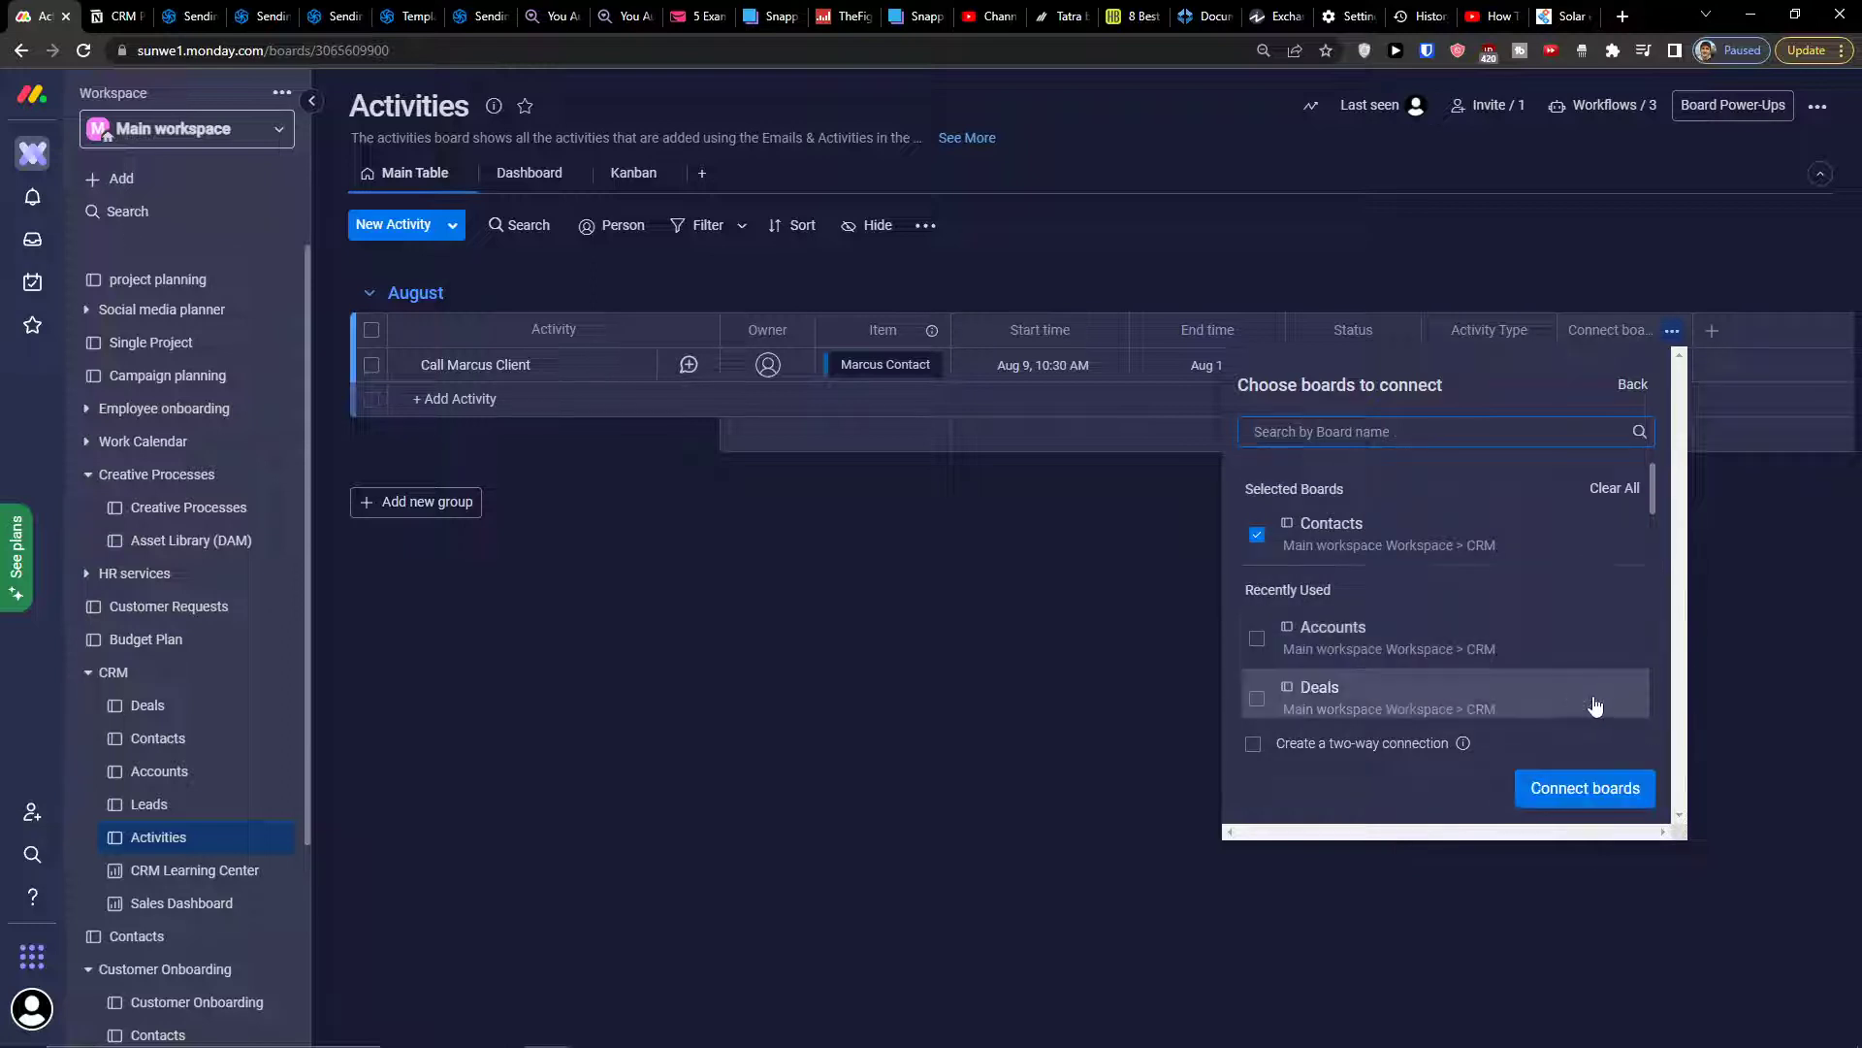
click(1587, 806)
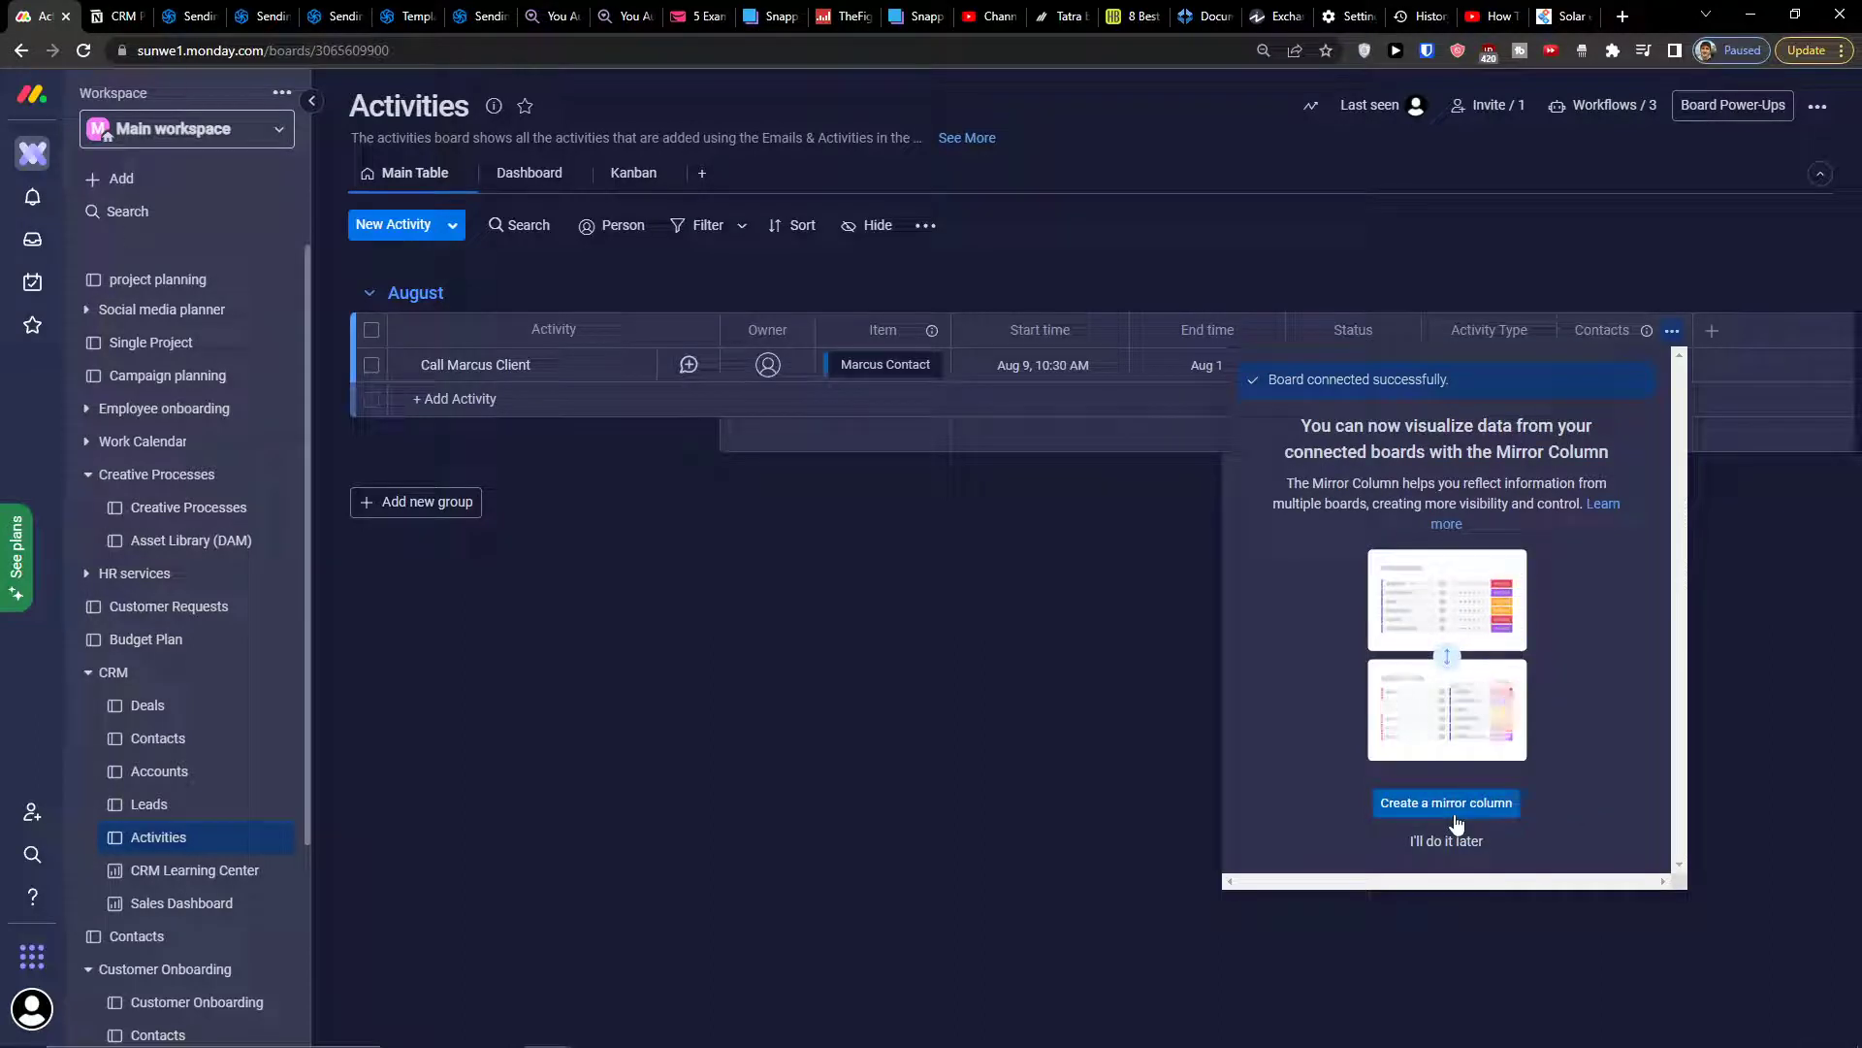
- Create a mirror column from the new Contacts connection and have it mirror the Email column
click(1455, 809)
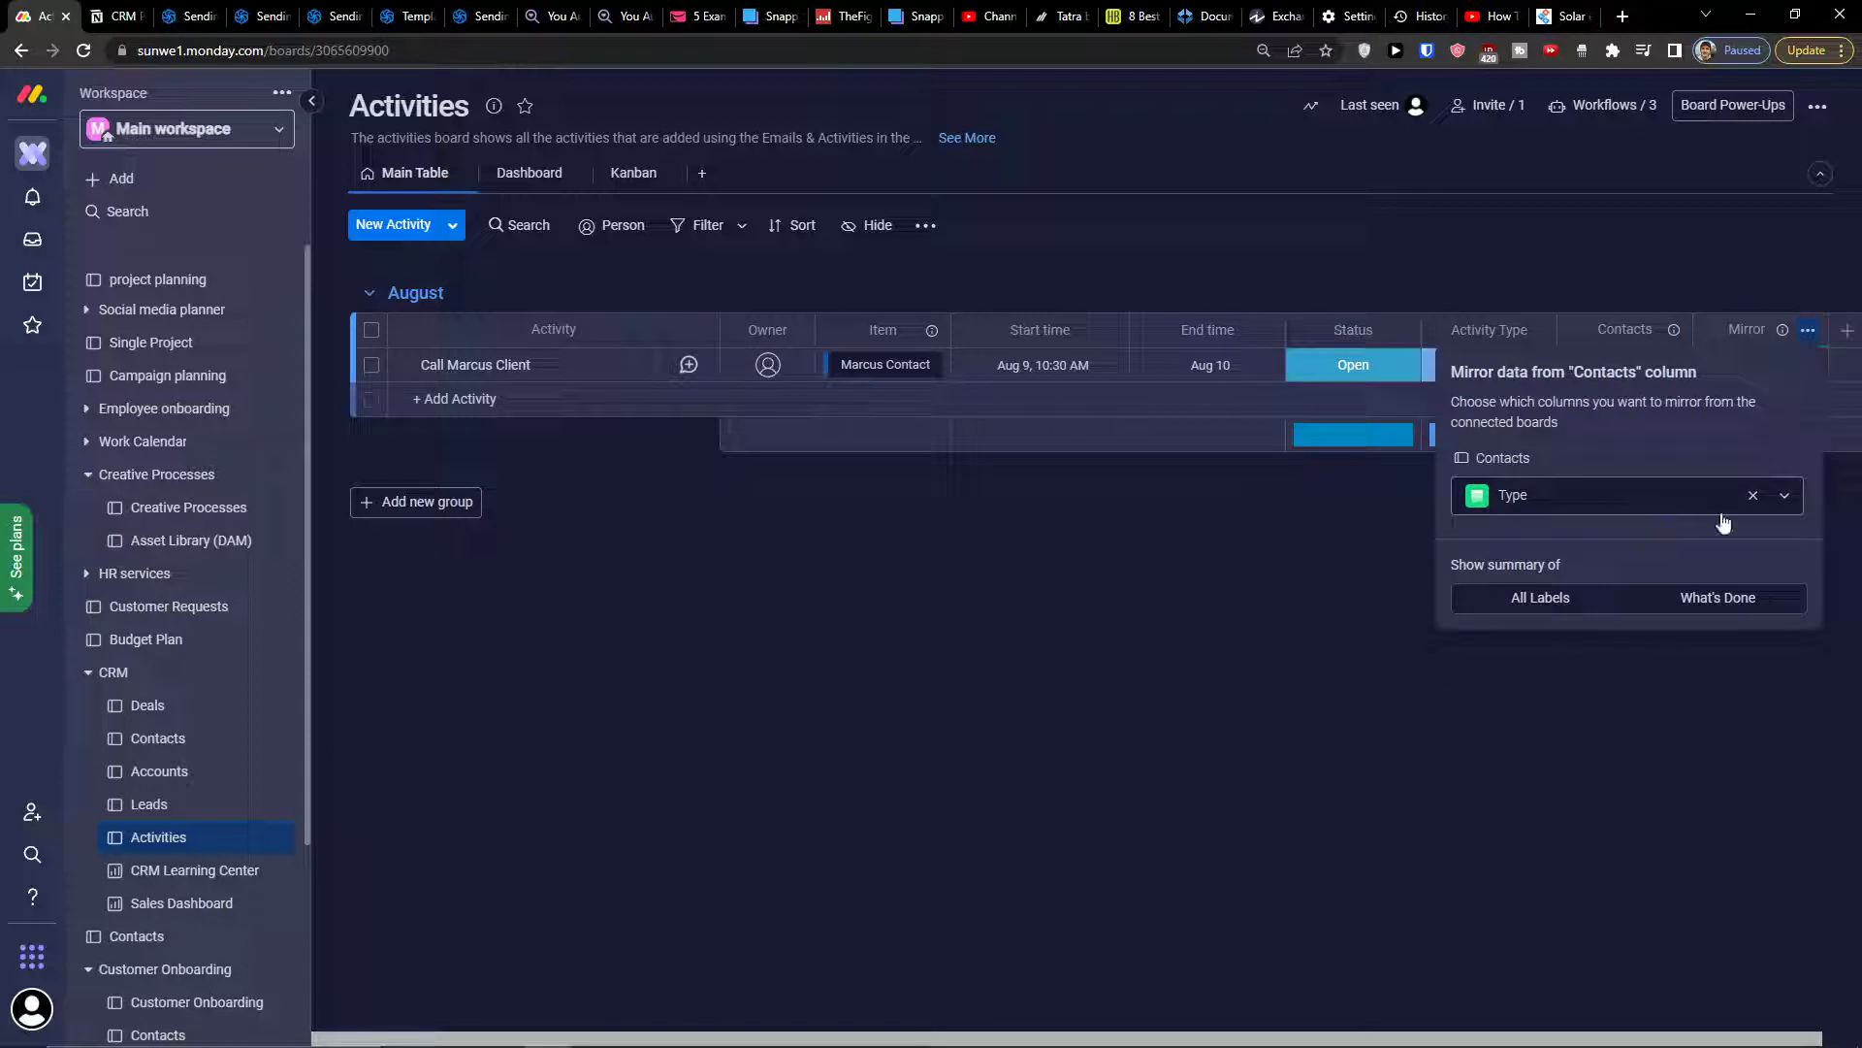
click(1784, 497)
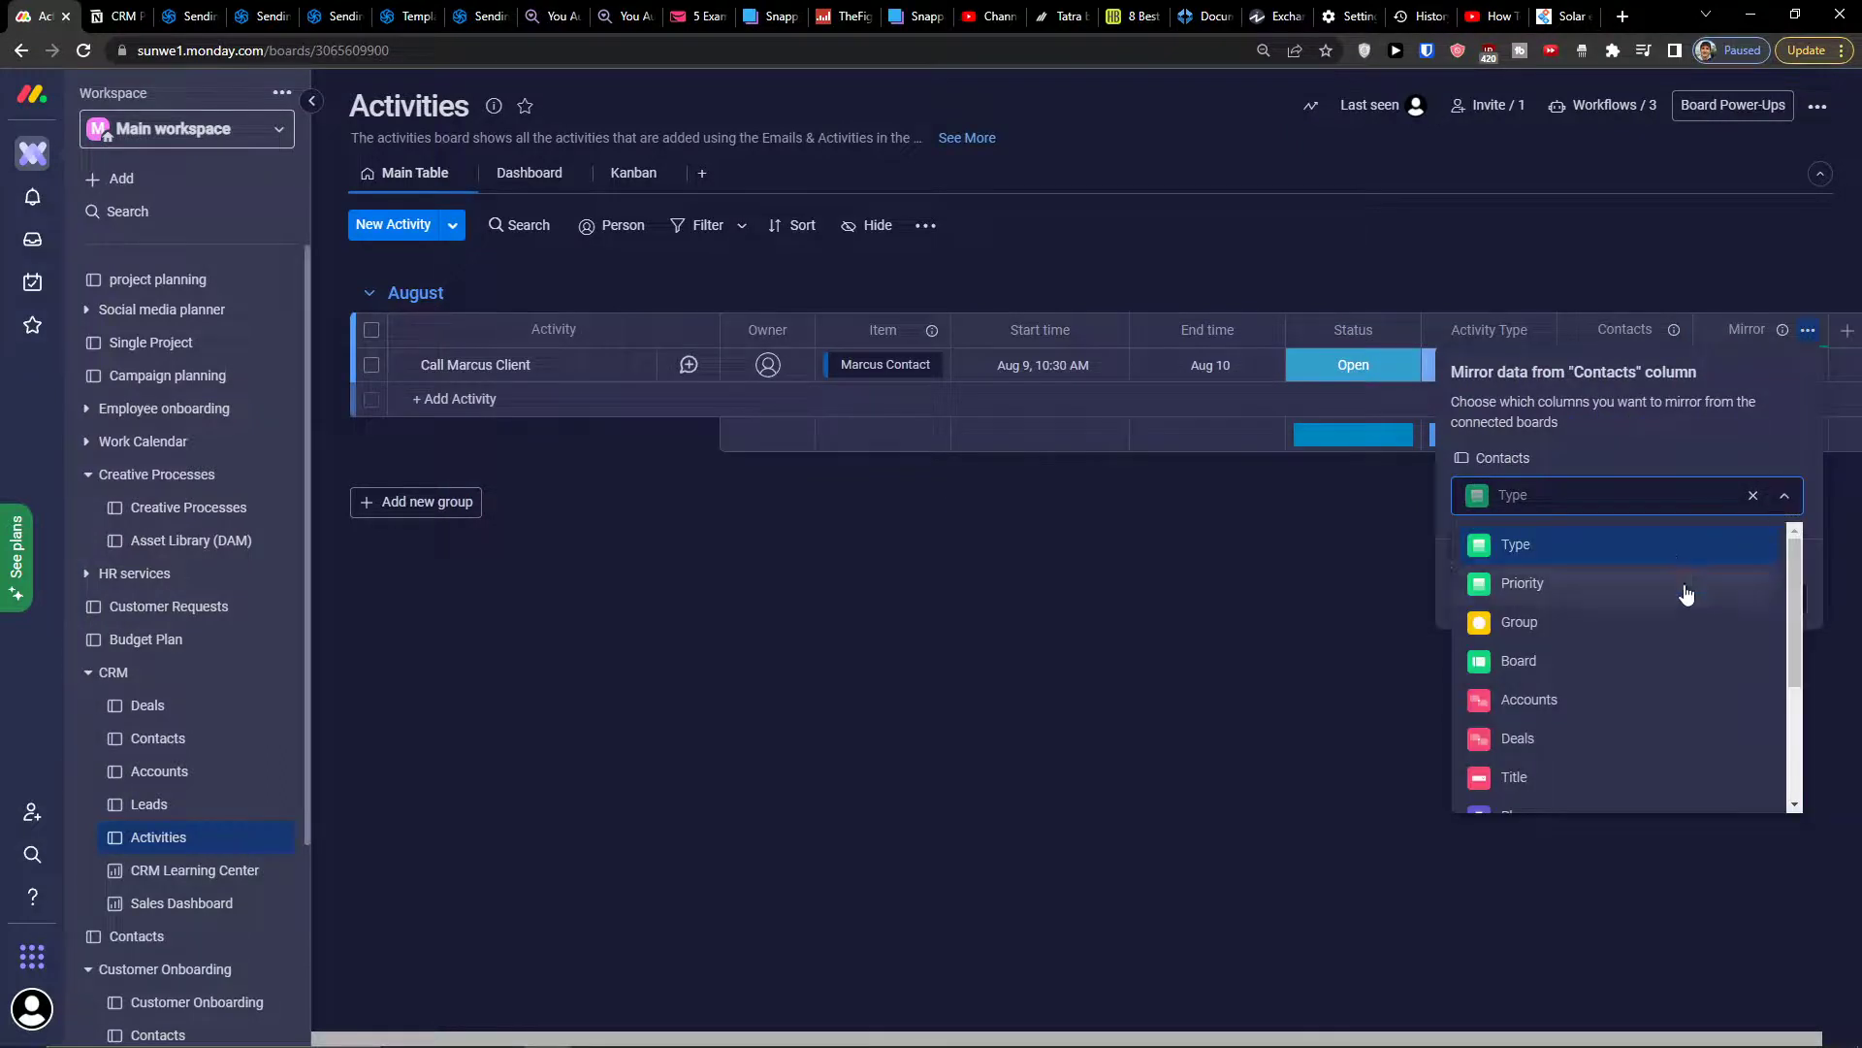
scroll(1654, 739, down, 3)
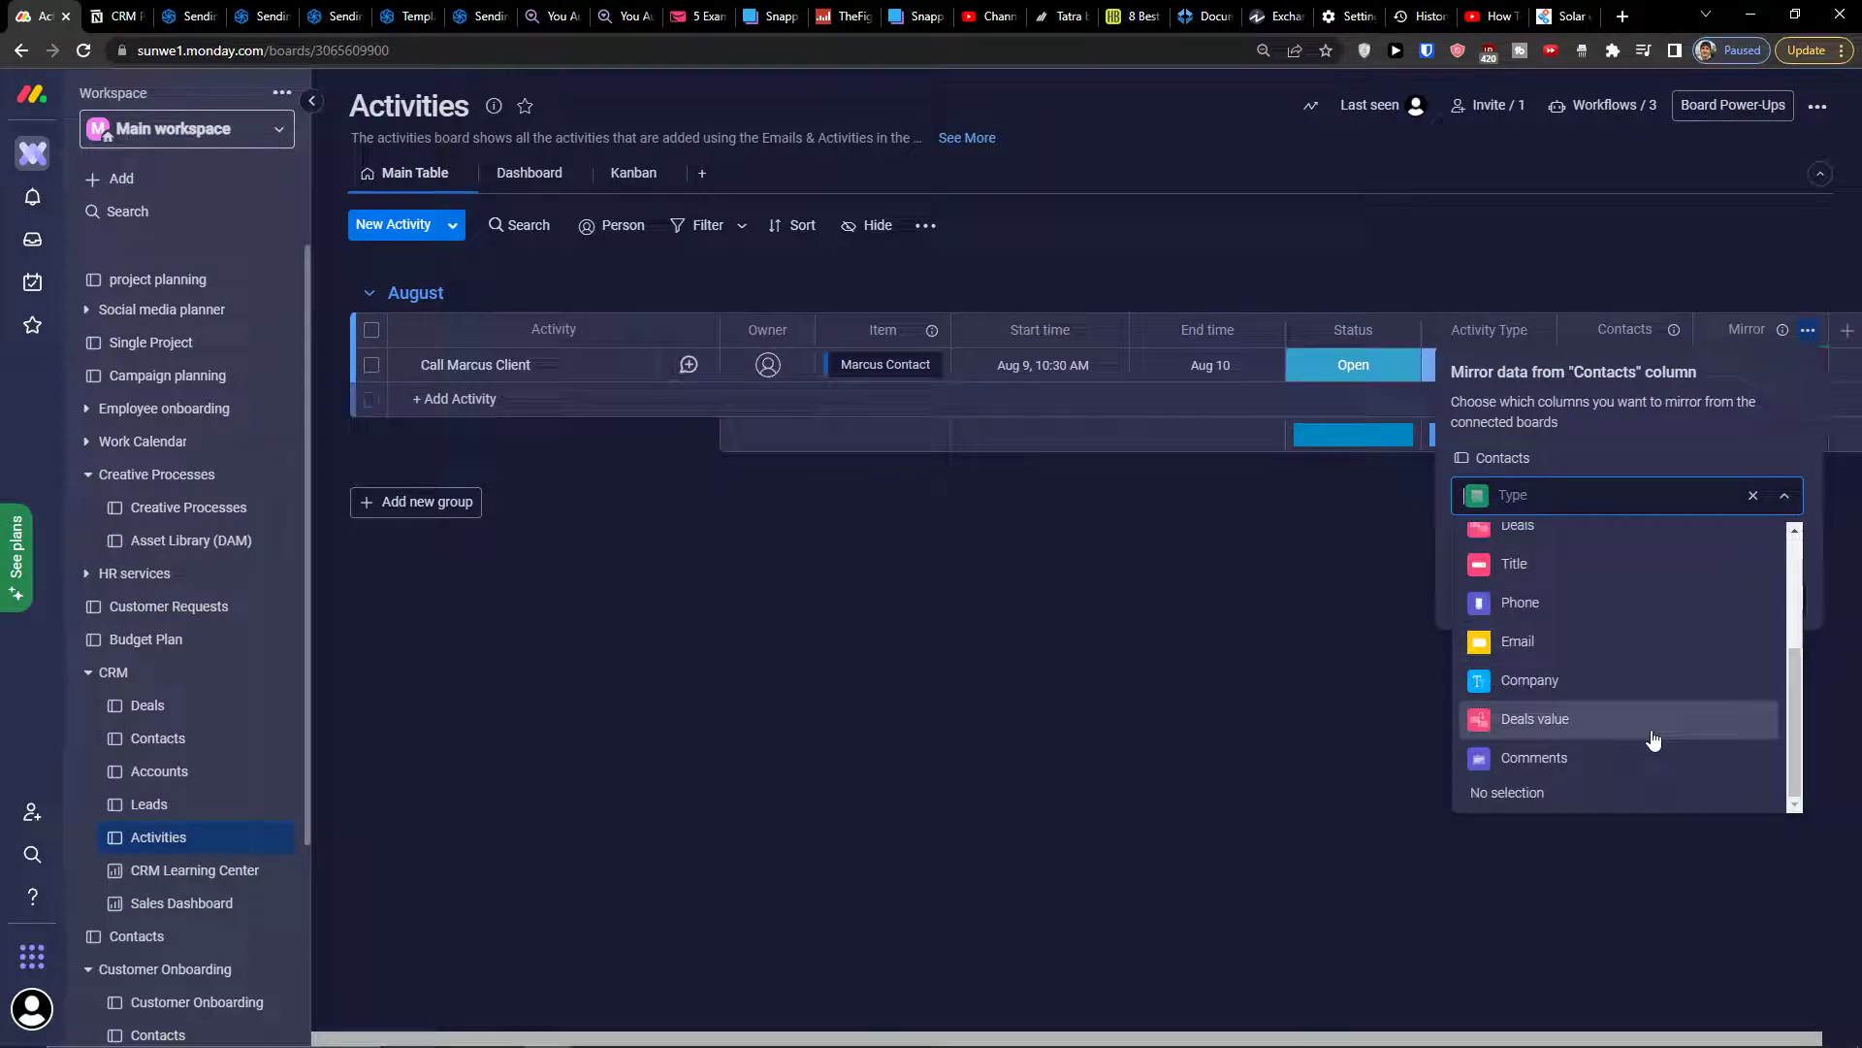
click(1612, 638)
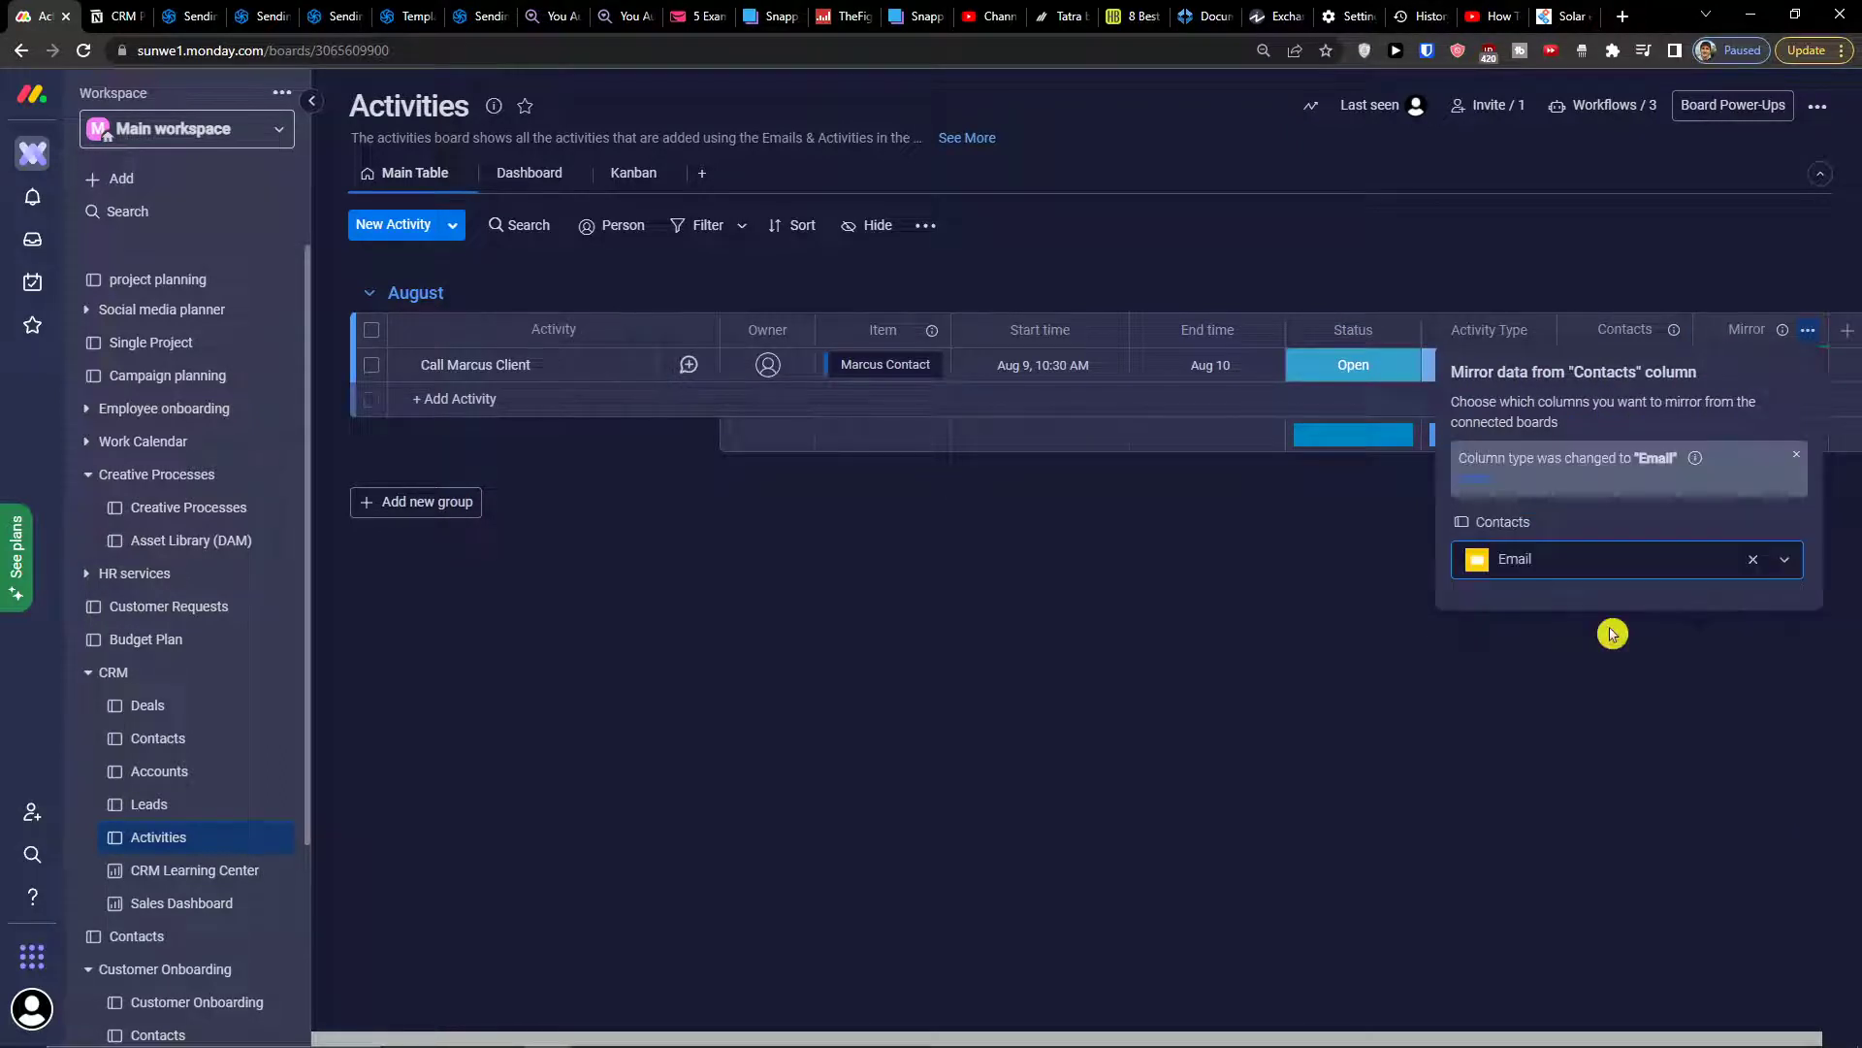
click(1725, 648)
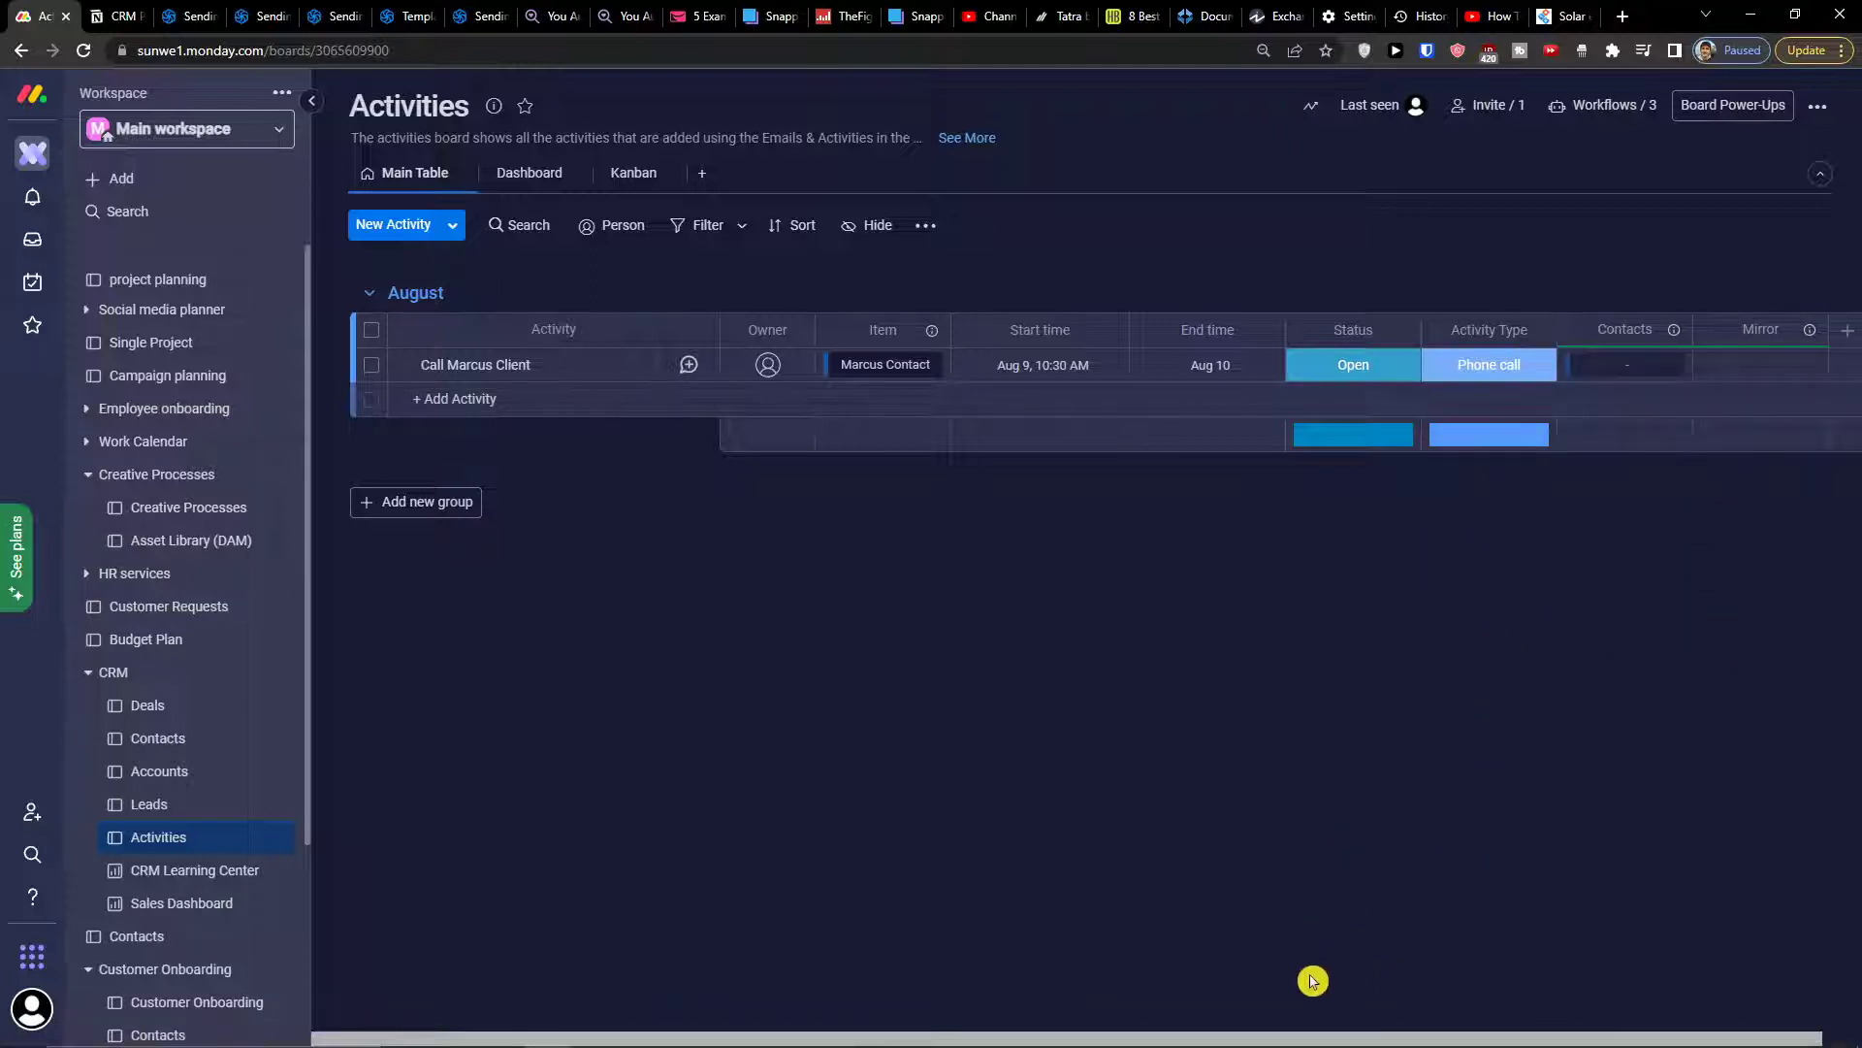
- Add a second Mirror column to the Activities board and base it on the Contacts connection
drag(1289, 1031, 1462, 1034)
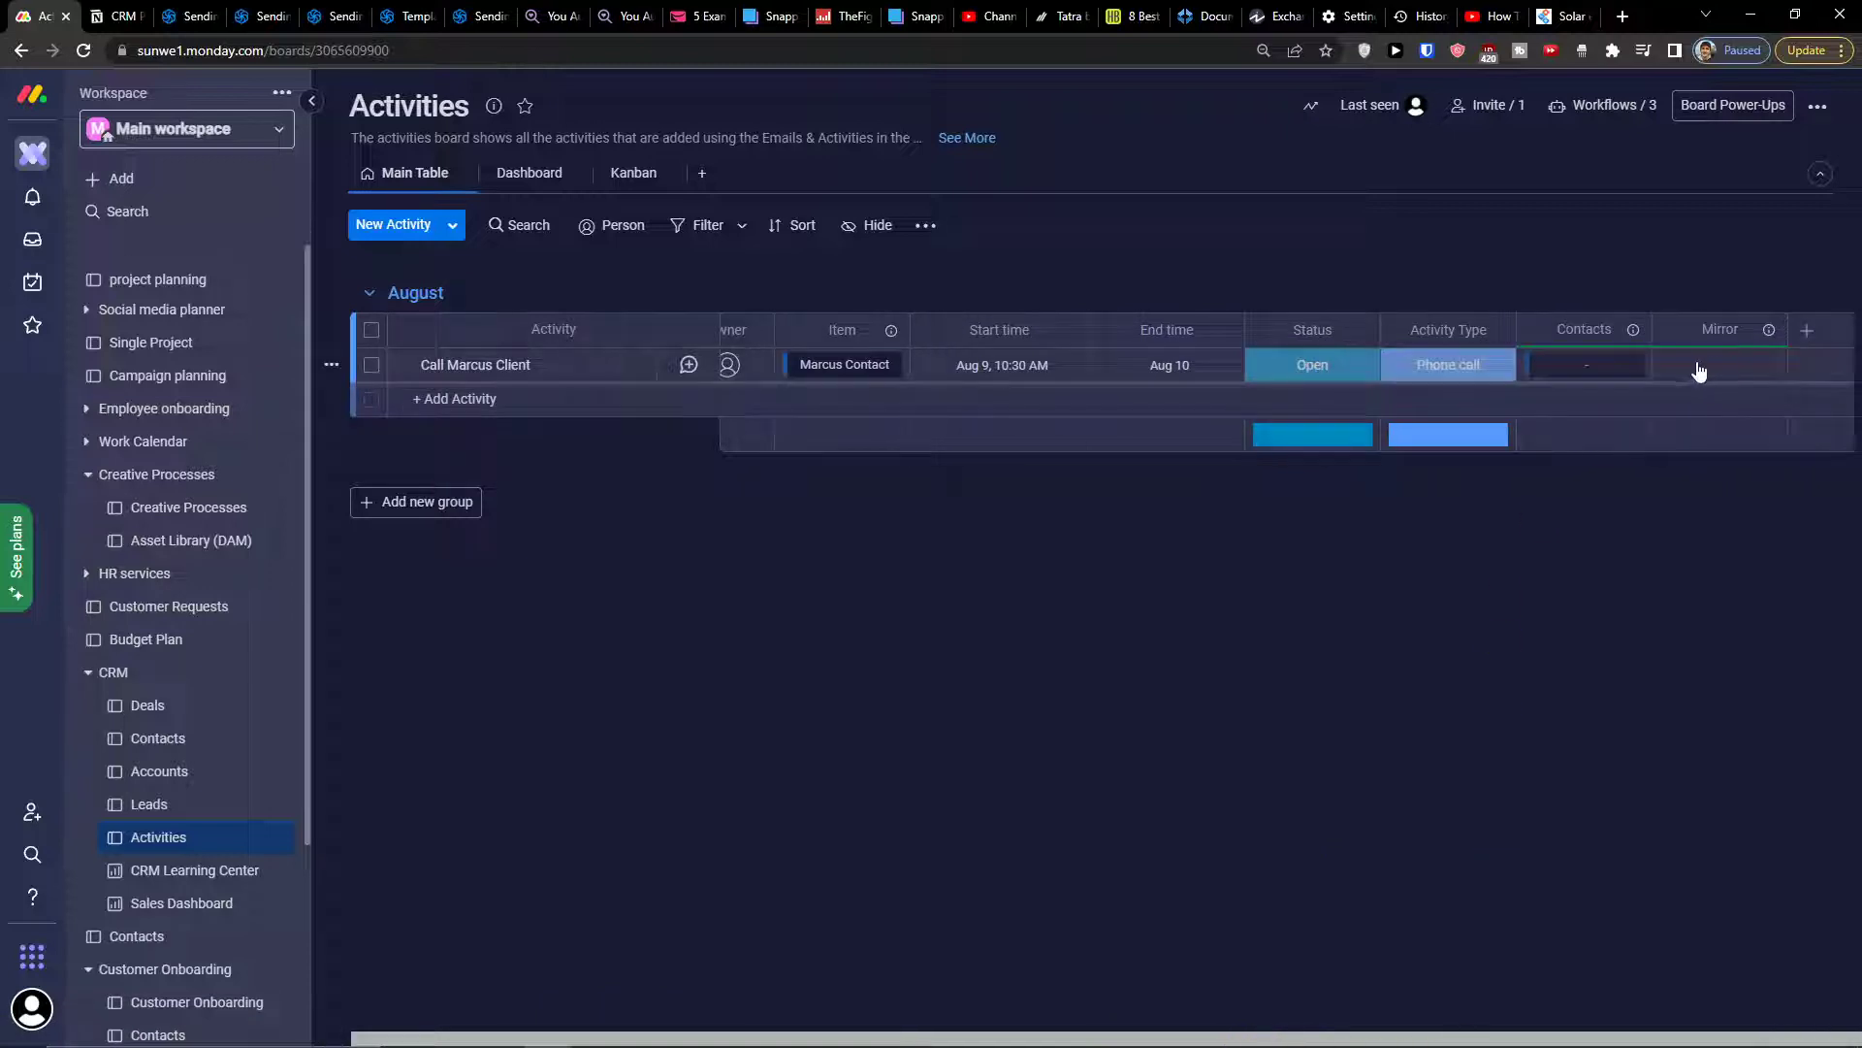
click(1804, 333)
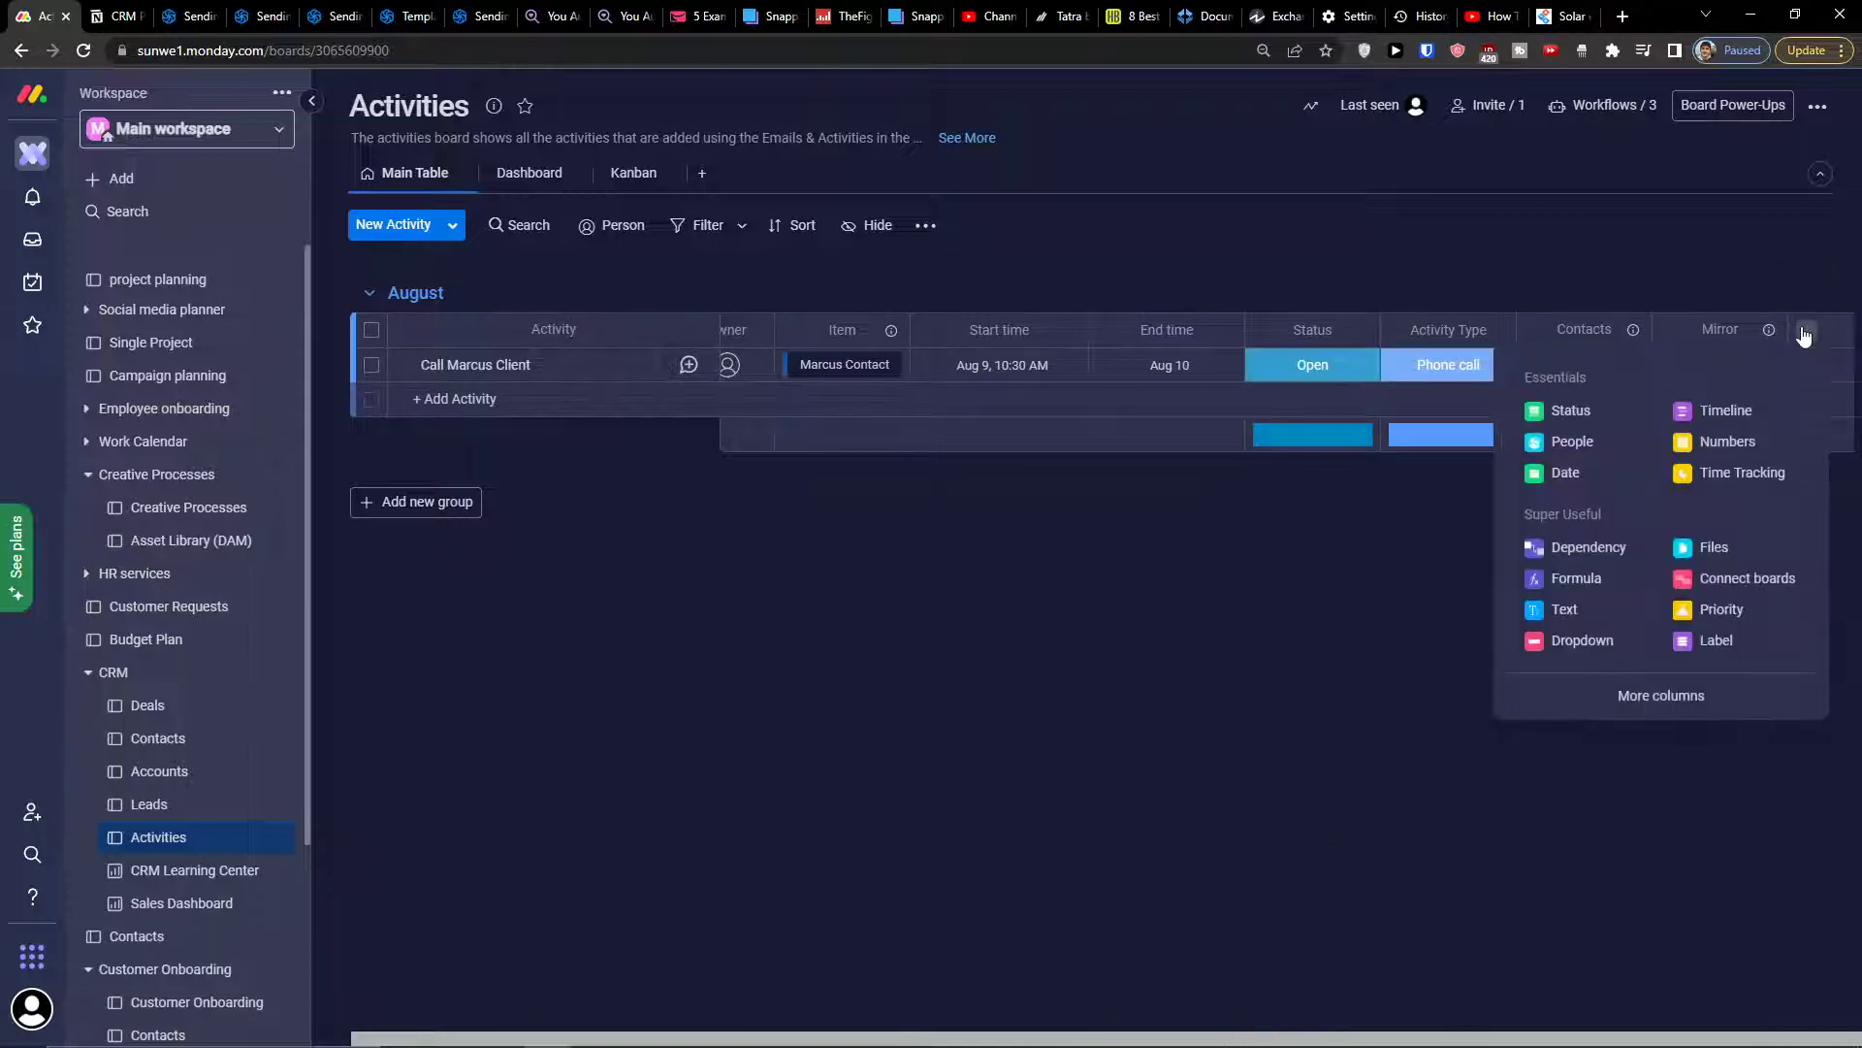
click(1652, 695)
text(mi)
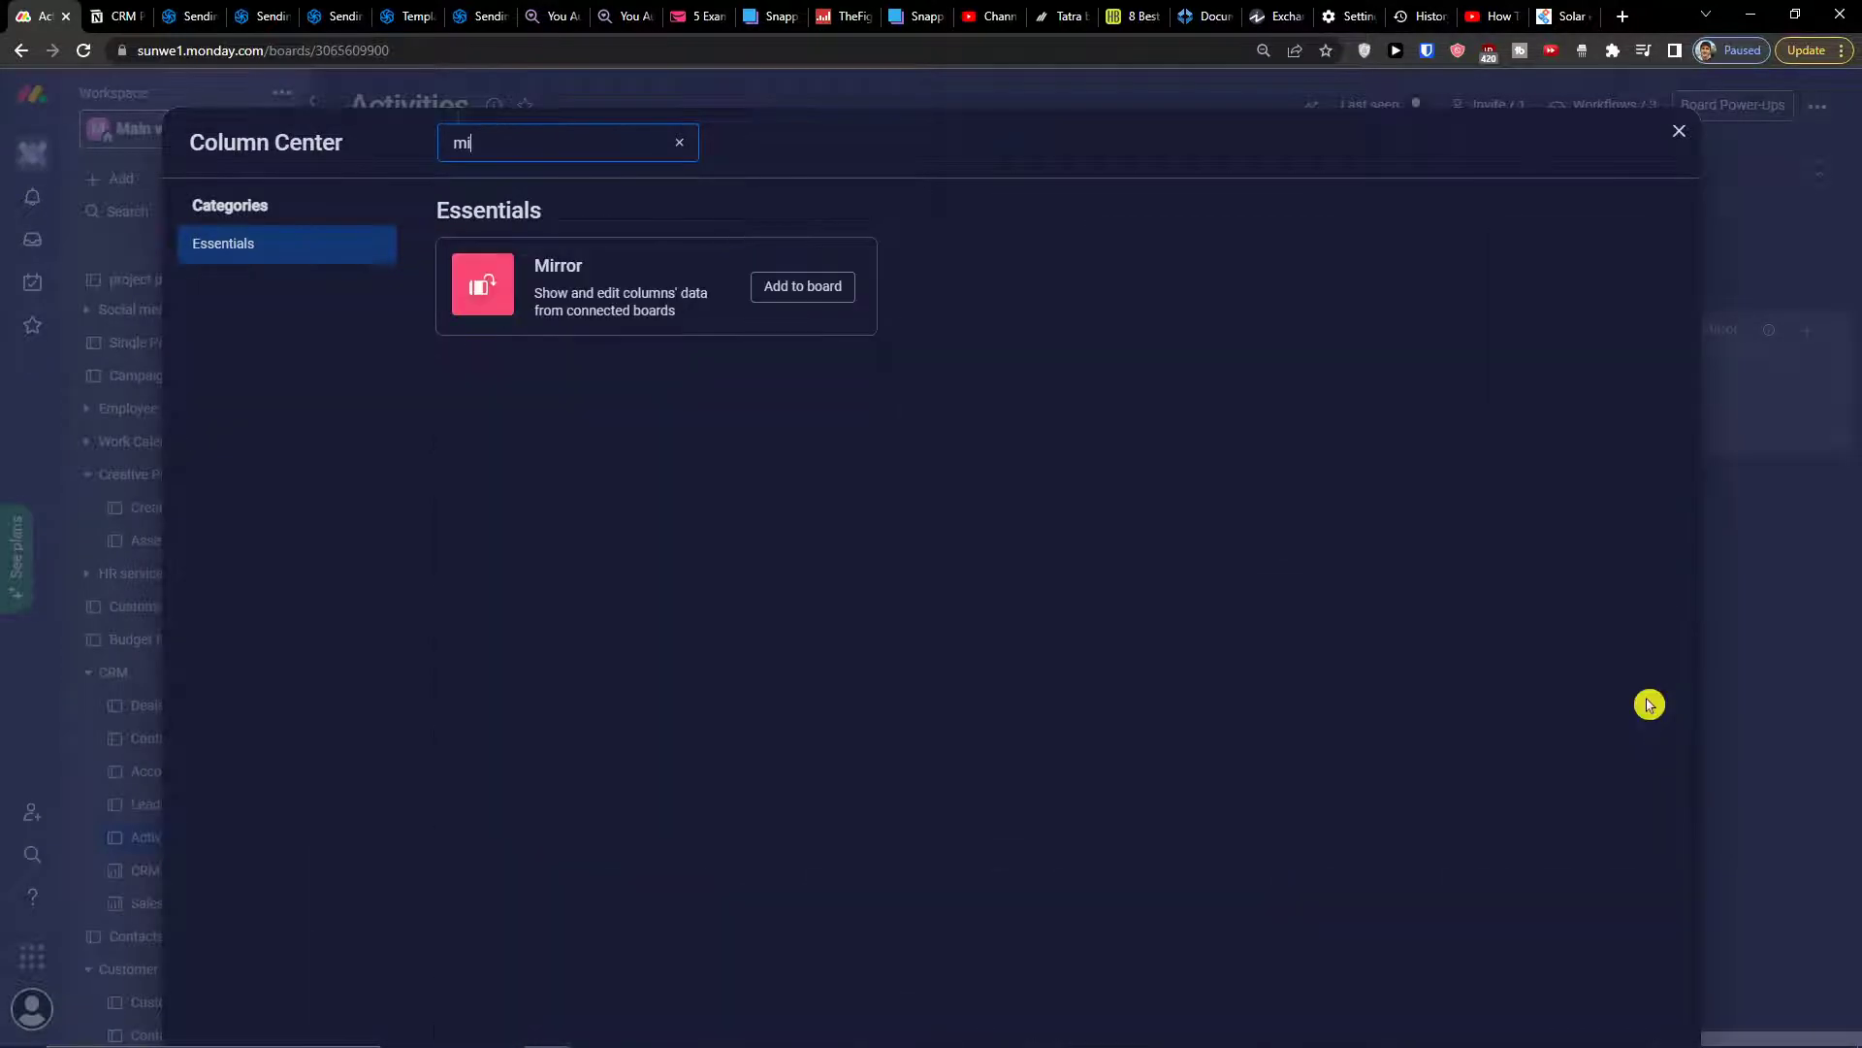
click(797, 290)
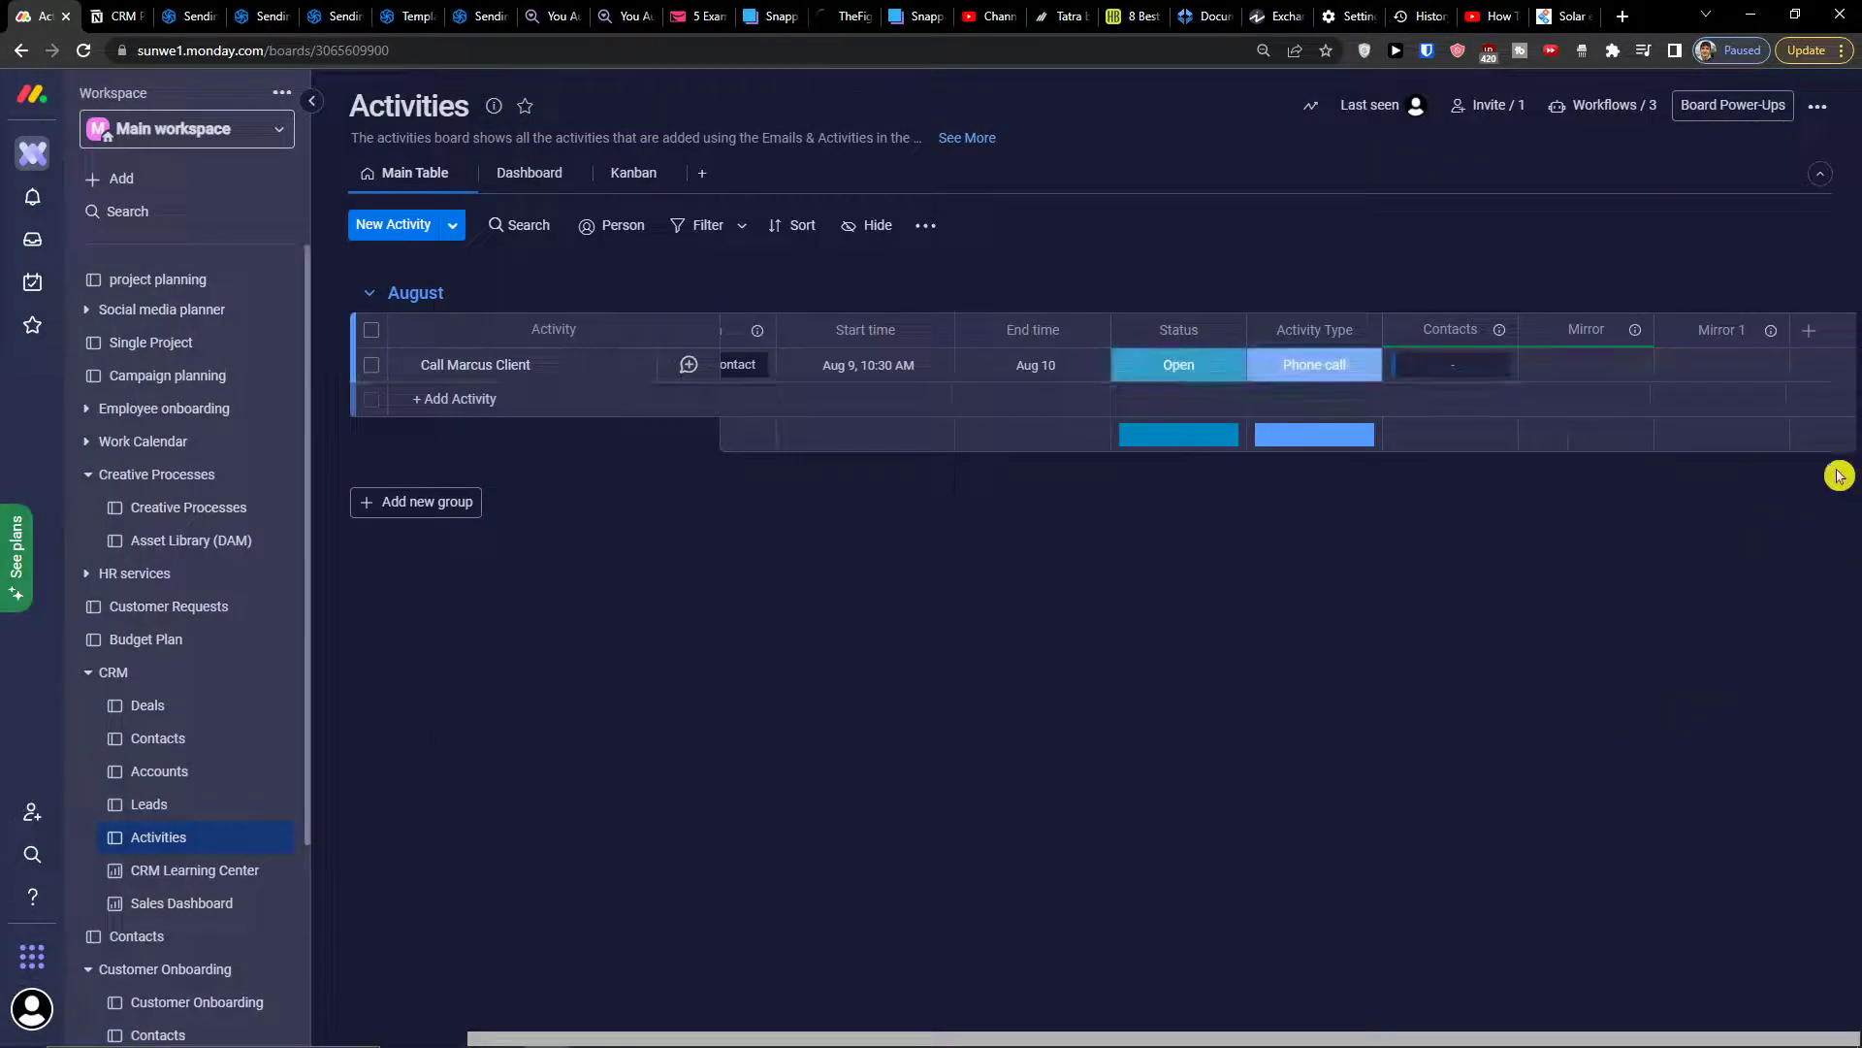
click(1591, 632)
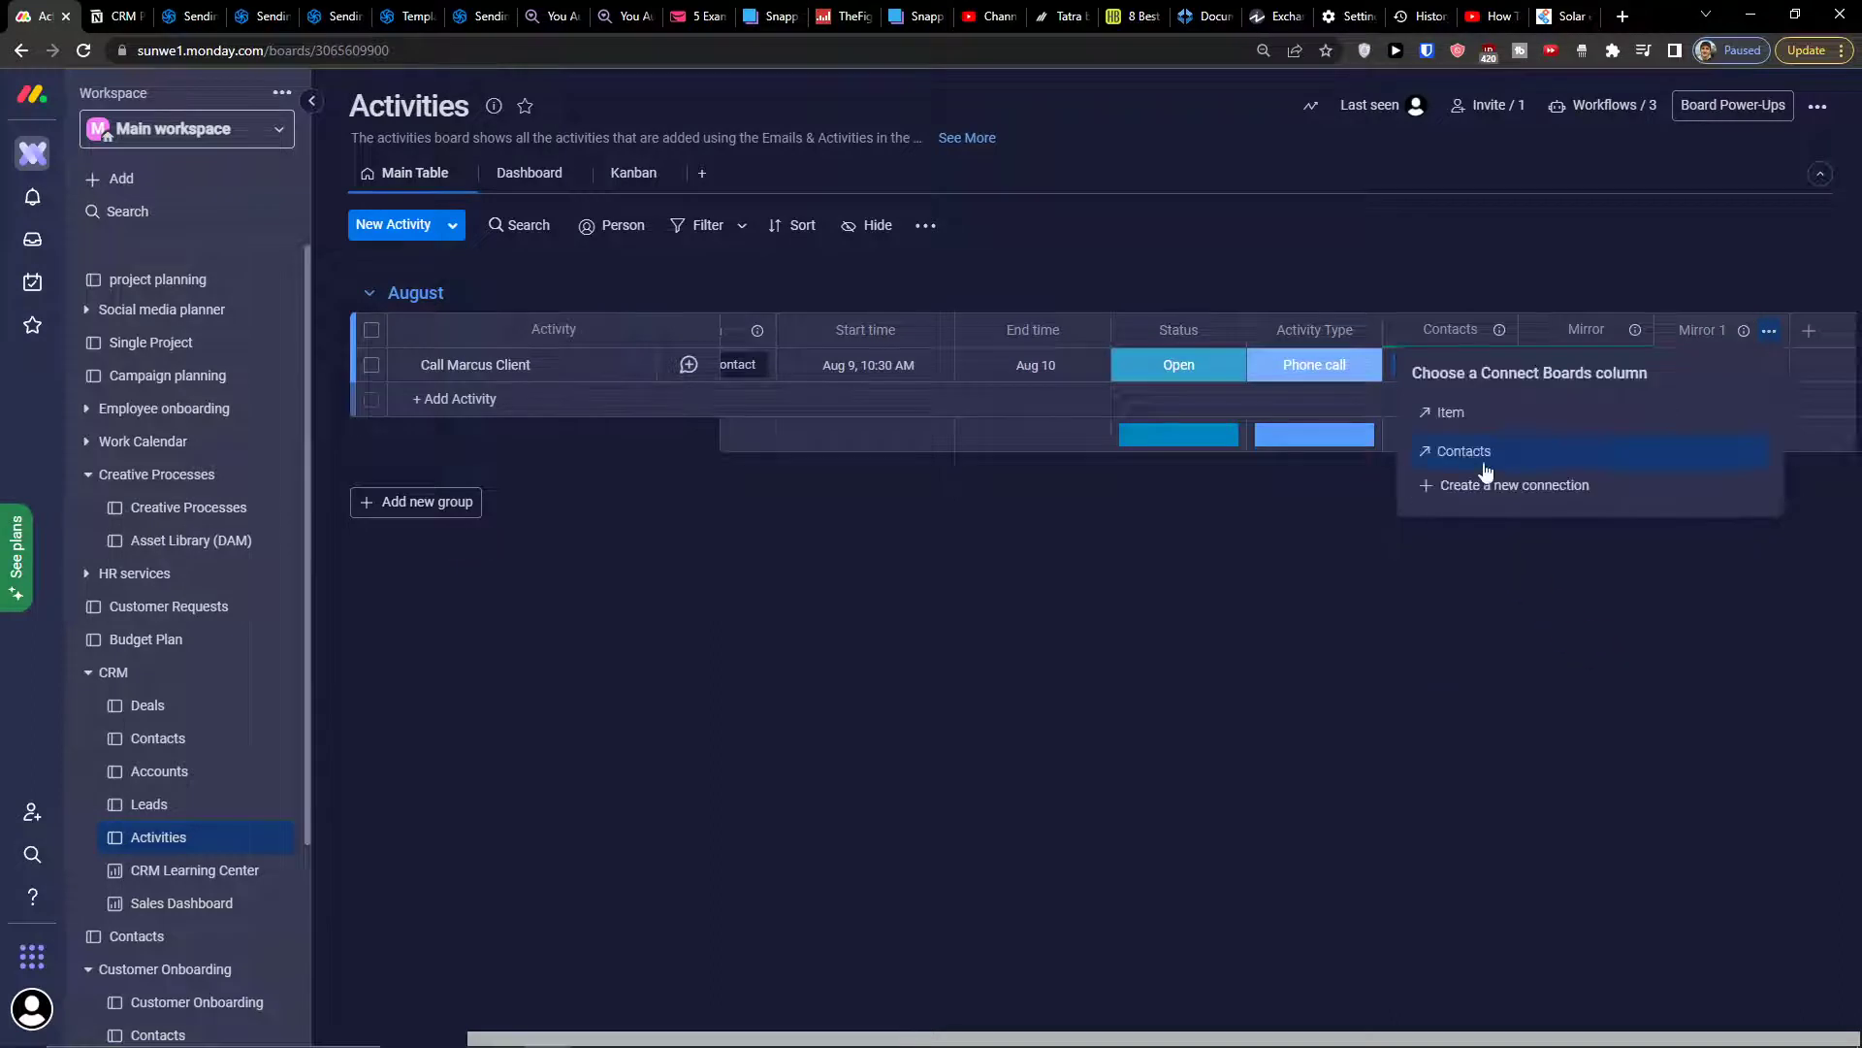
click(1542, 454)
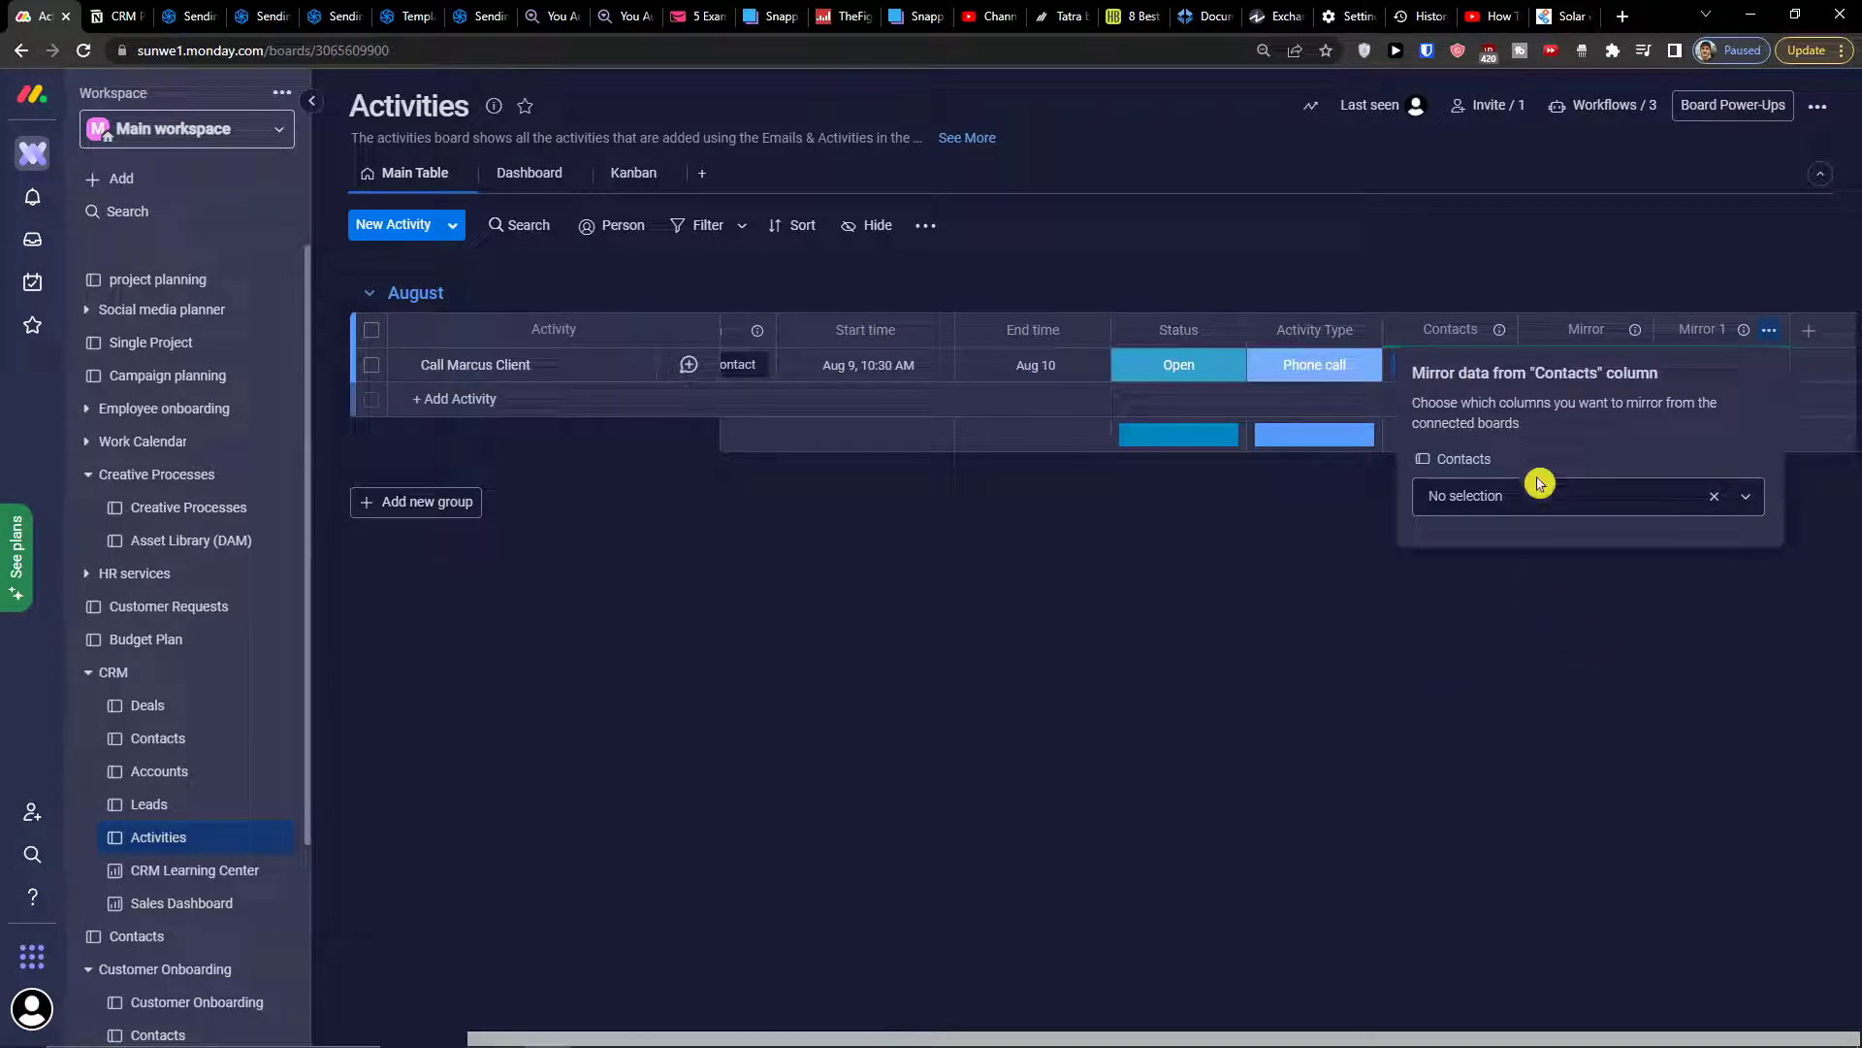
- Mirror the Phone column of Contacts in the second mirror column of the Activities board
click(1538, 489)
scroll(1562, 644, down, 3)
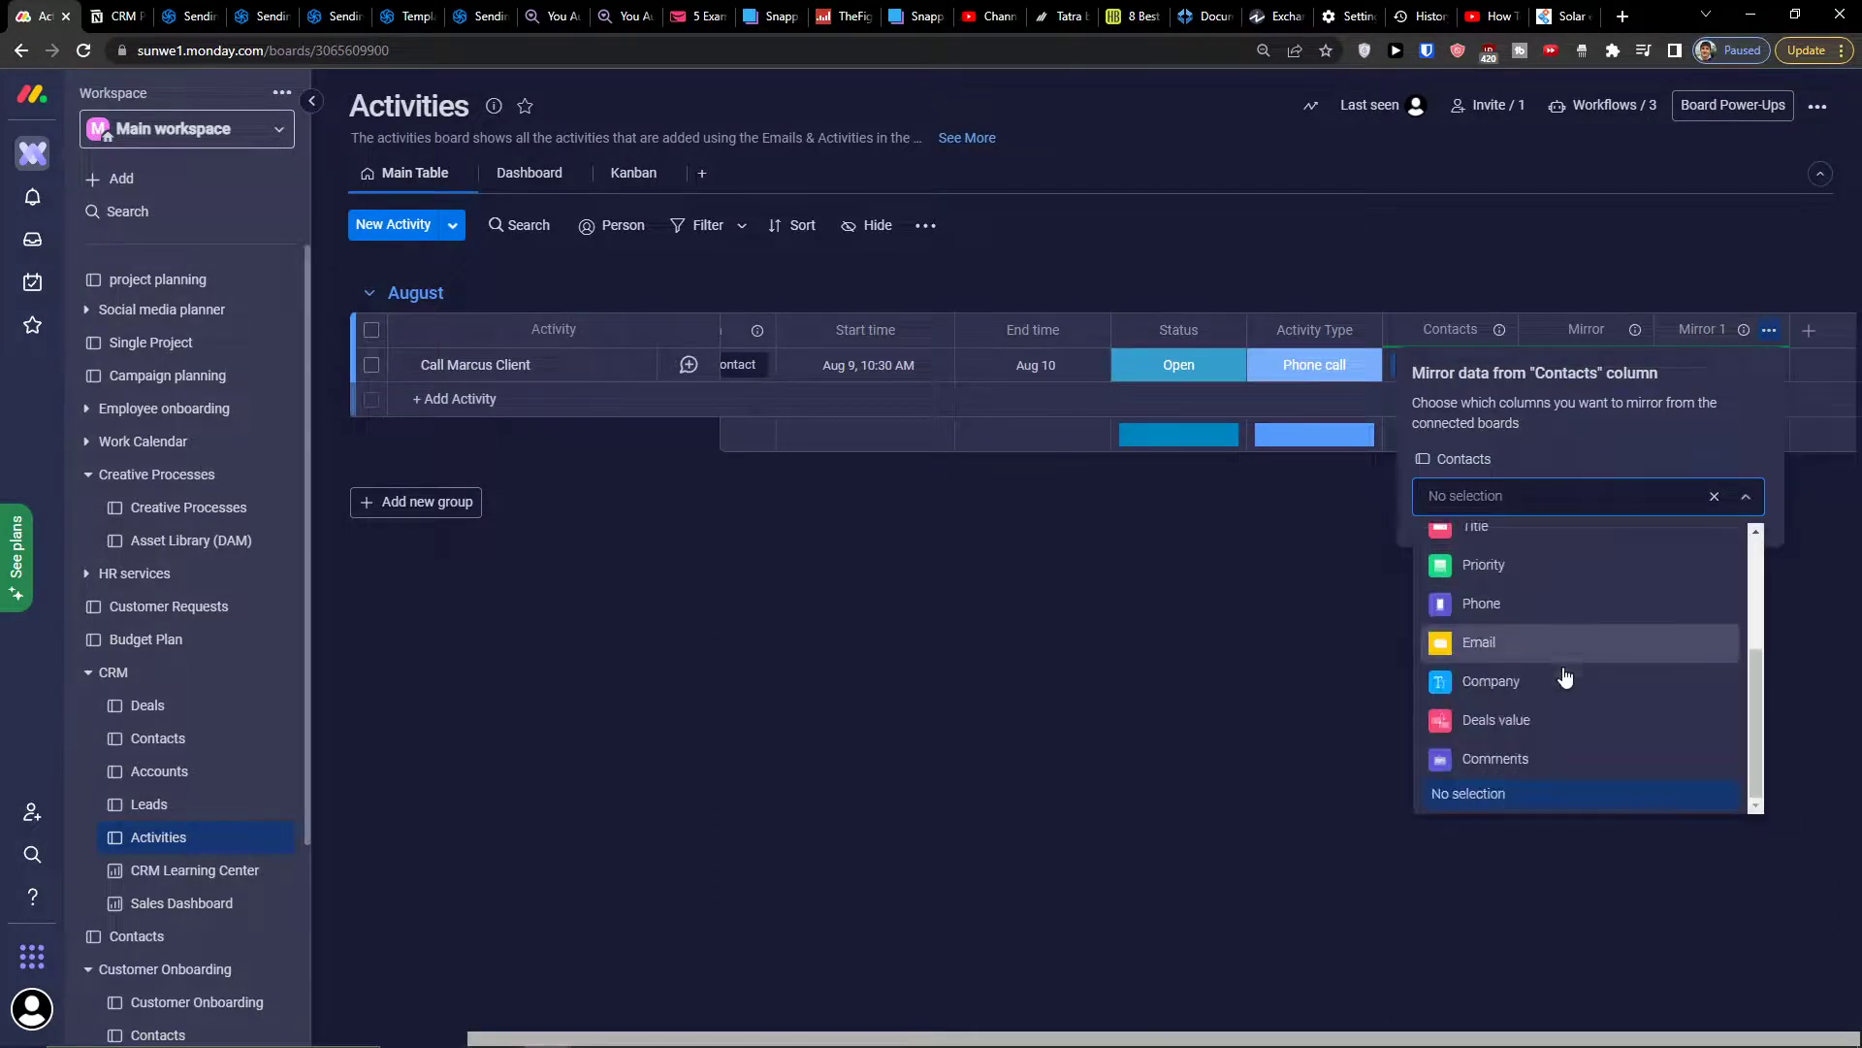
click(1546, 604)
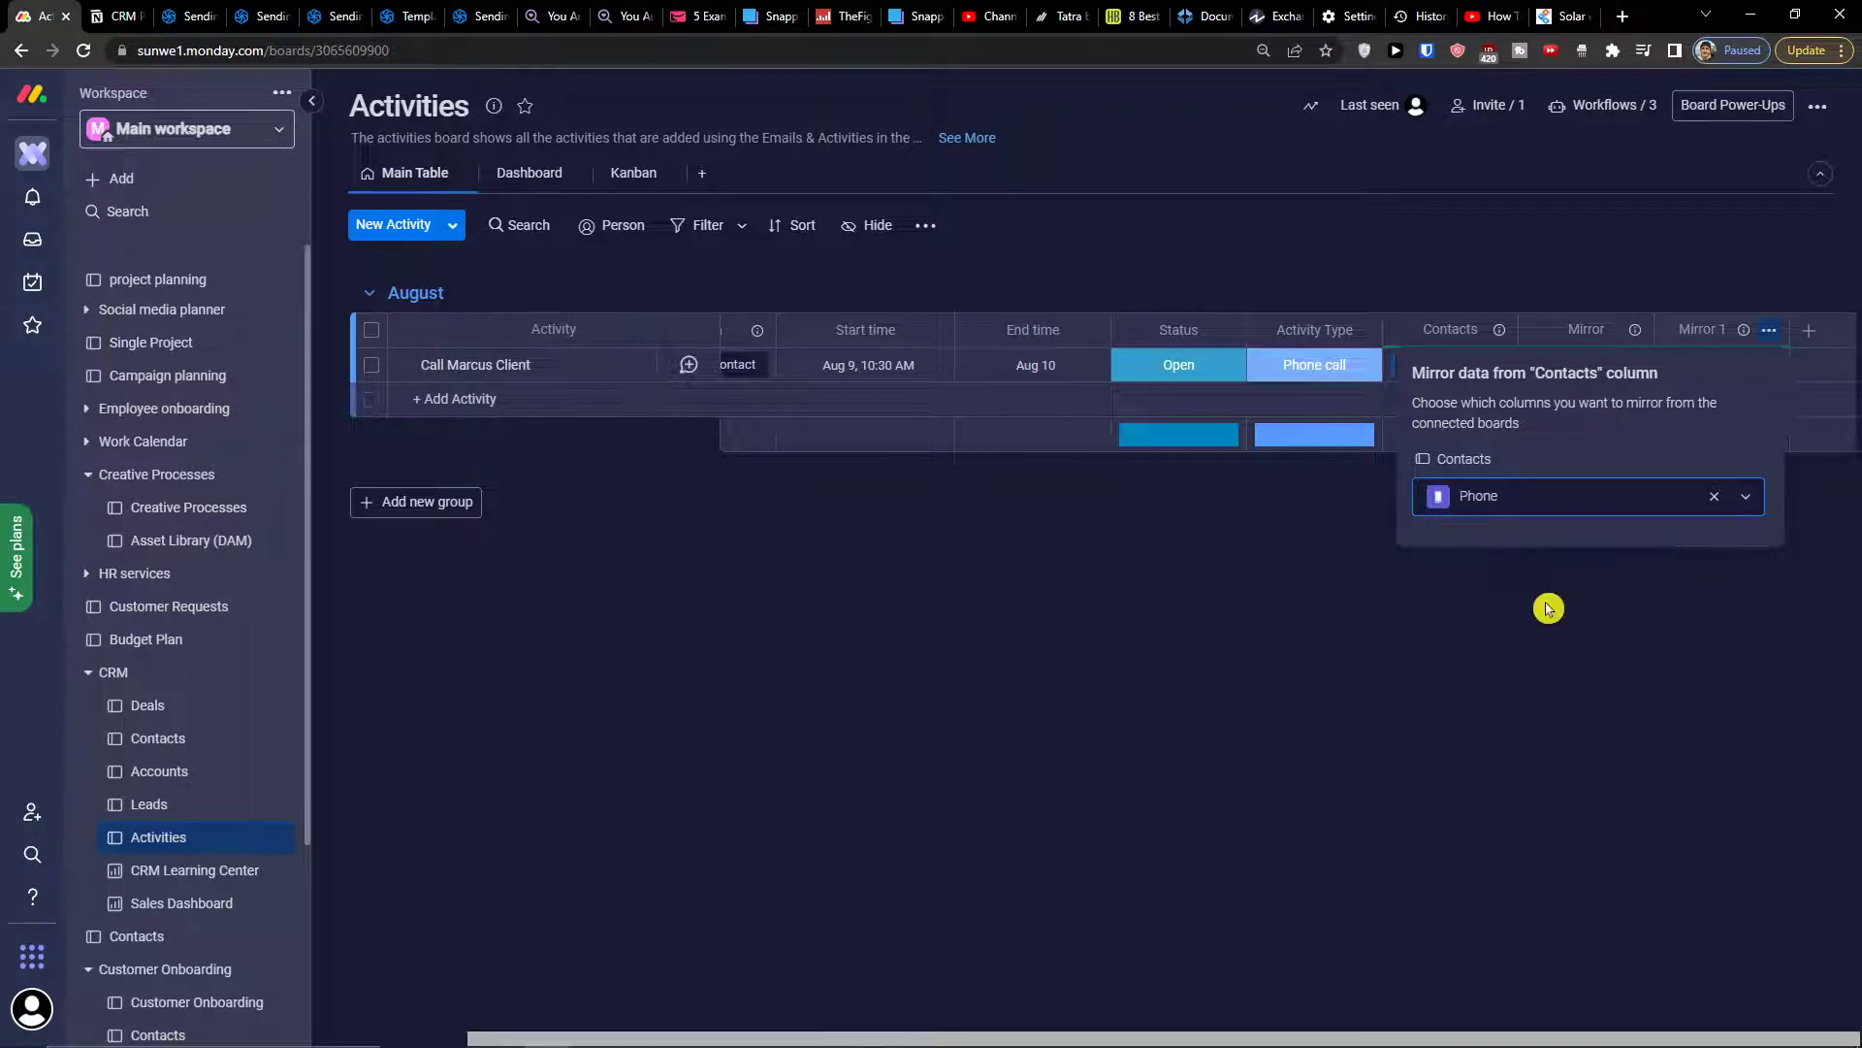
click(1467, 640)
- Link the third listed primary contact to the existing phone call activity in the Contacts column
click(1452, 365)
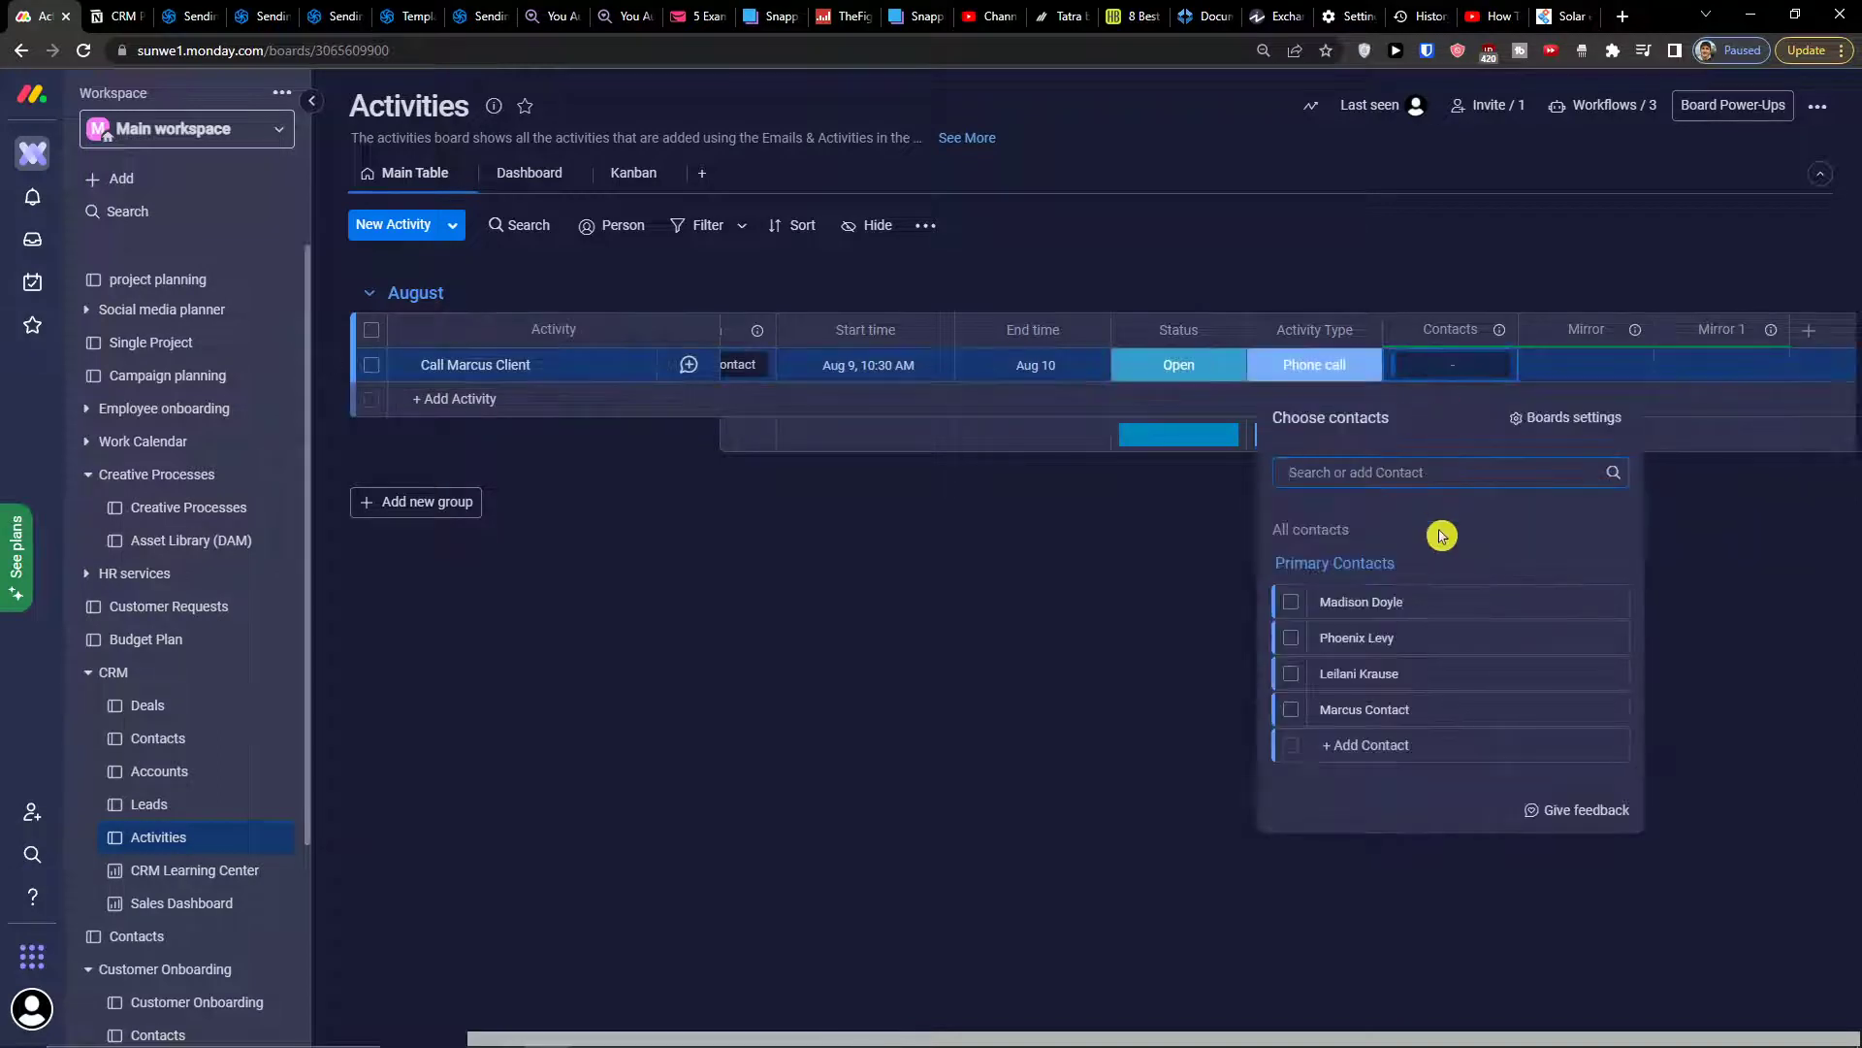
click(1291, 675)
click(1197, 656)
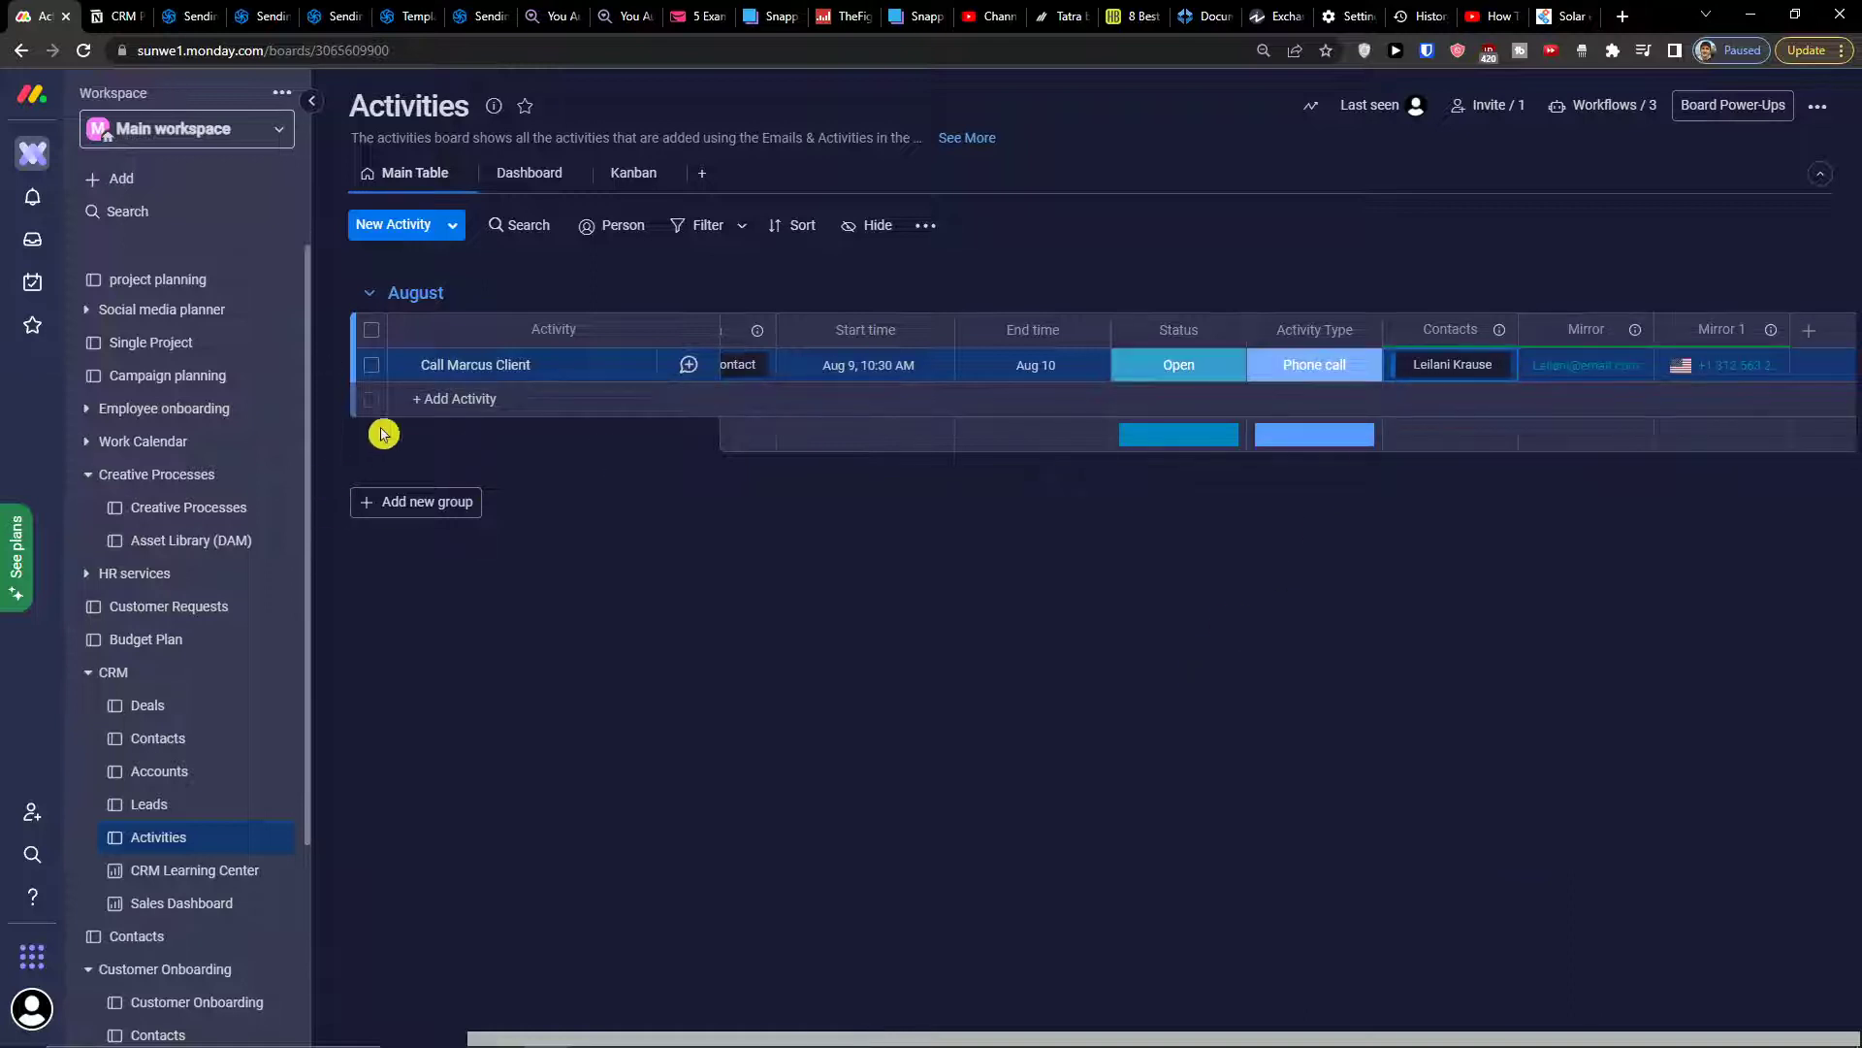
- Add an activity named jj4 to the August group and link the first listed primary contact to it
click(435, 400)
text(jj4)
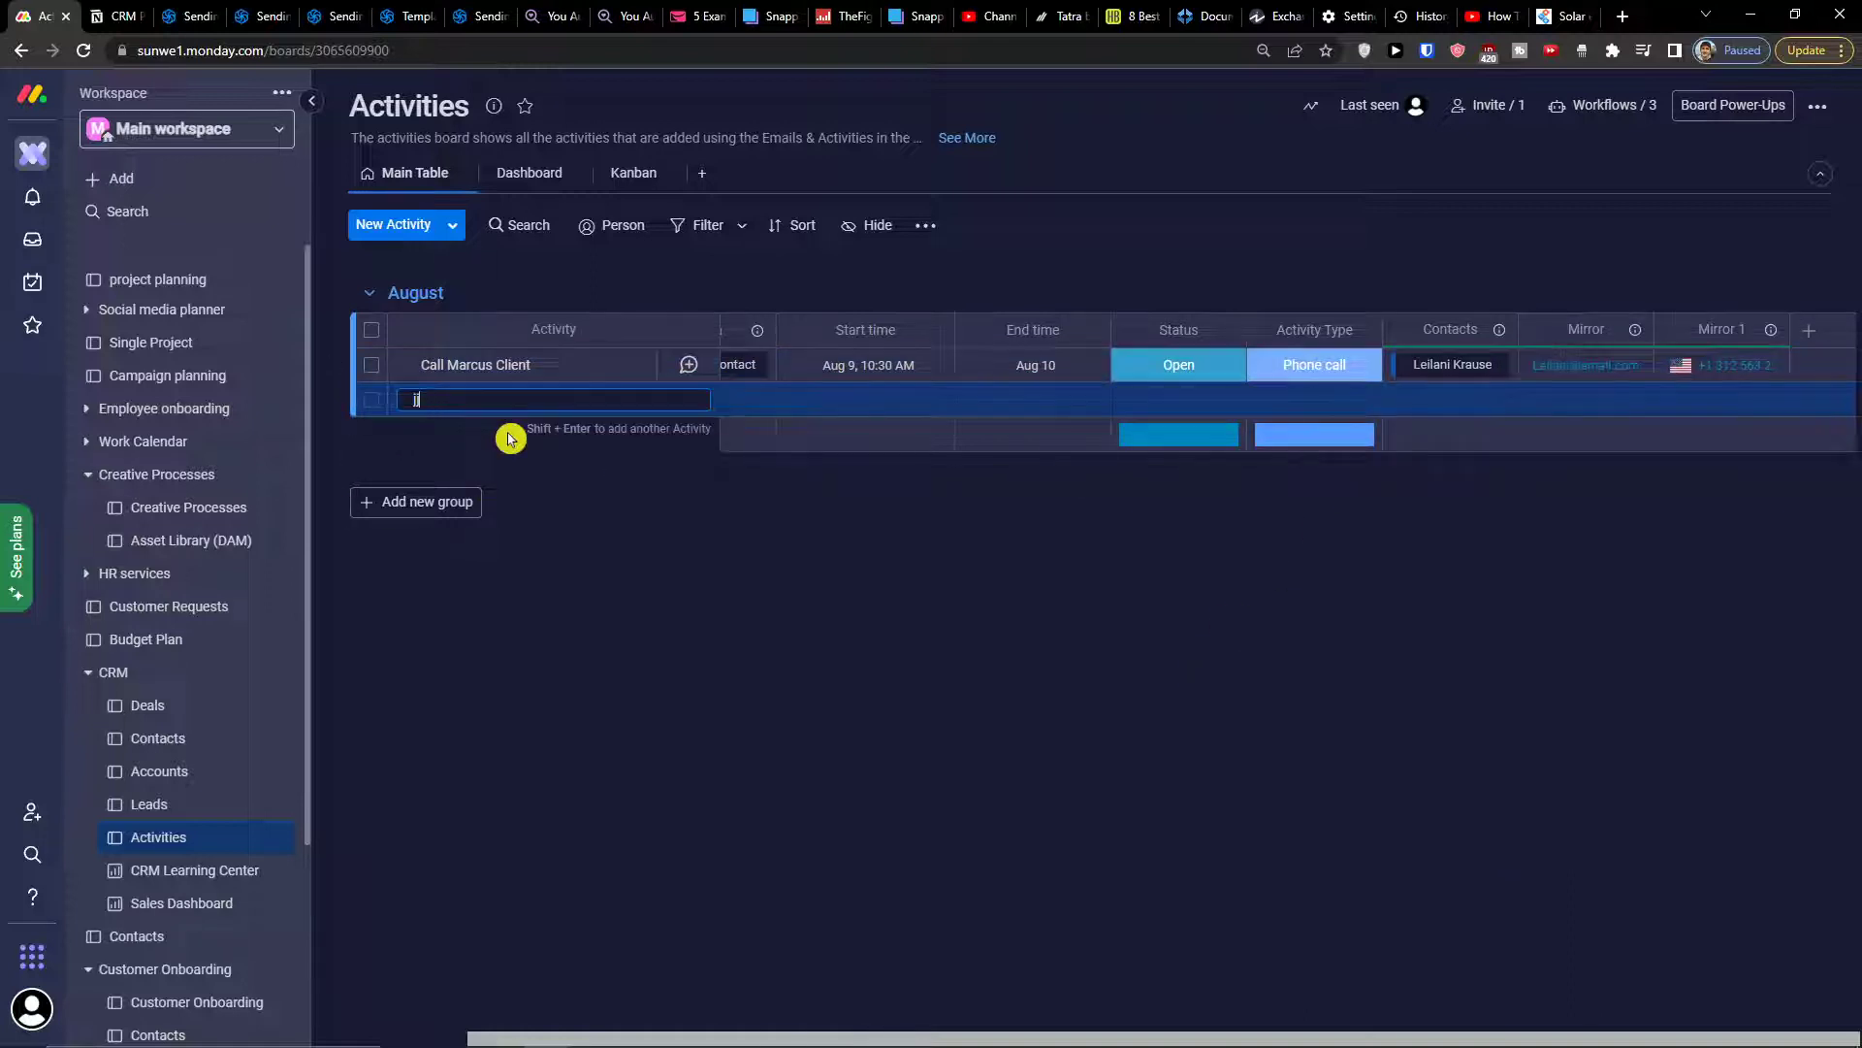
key(Return)
click(1448, 400)
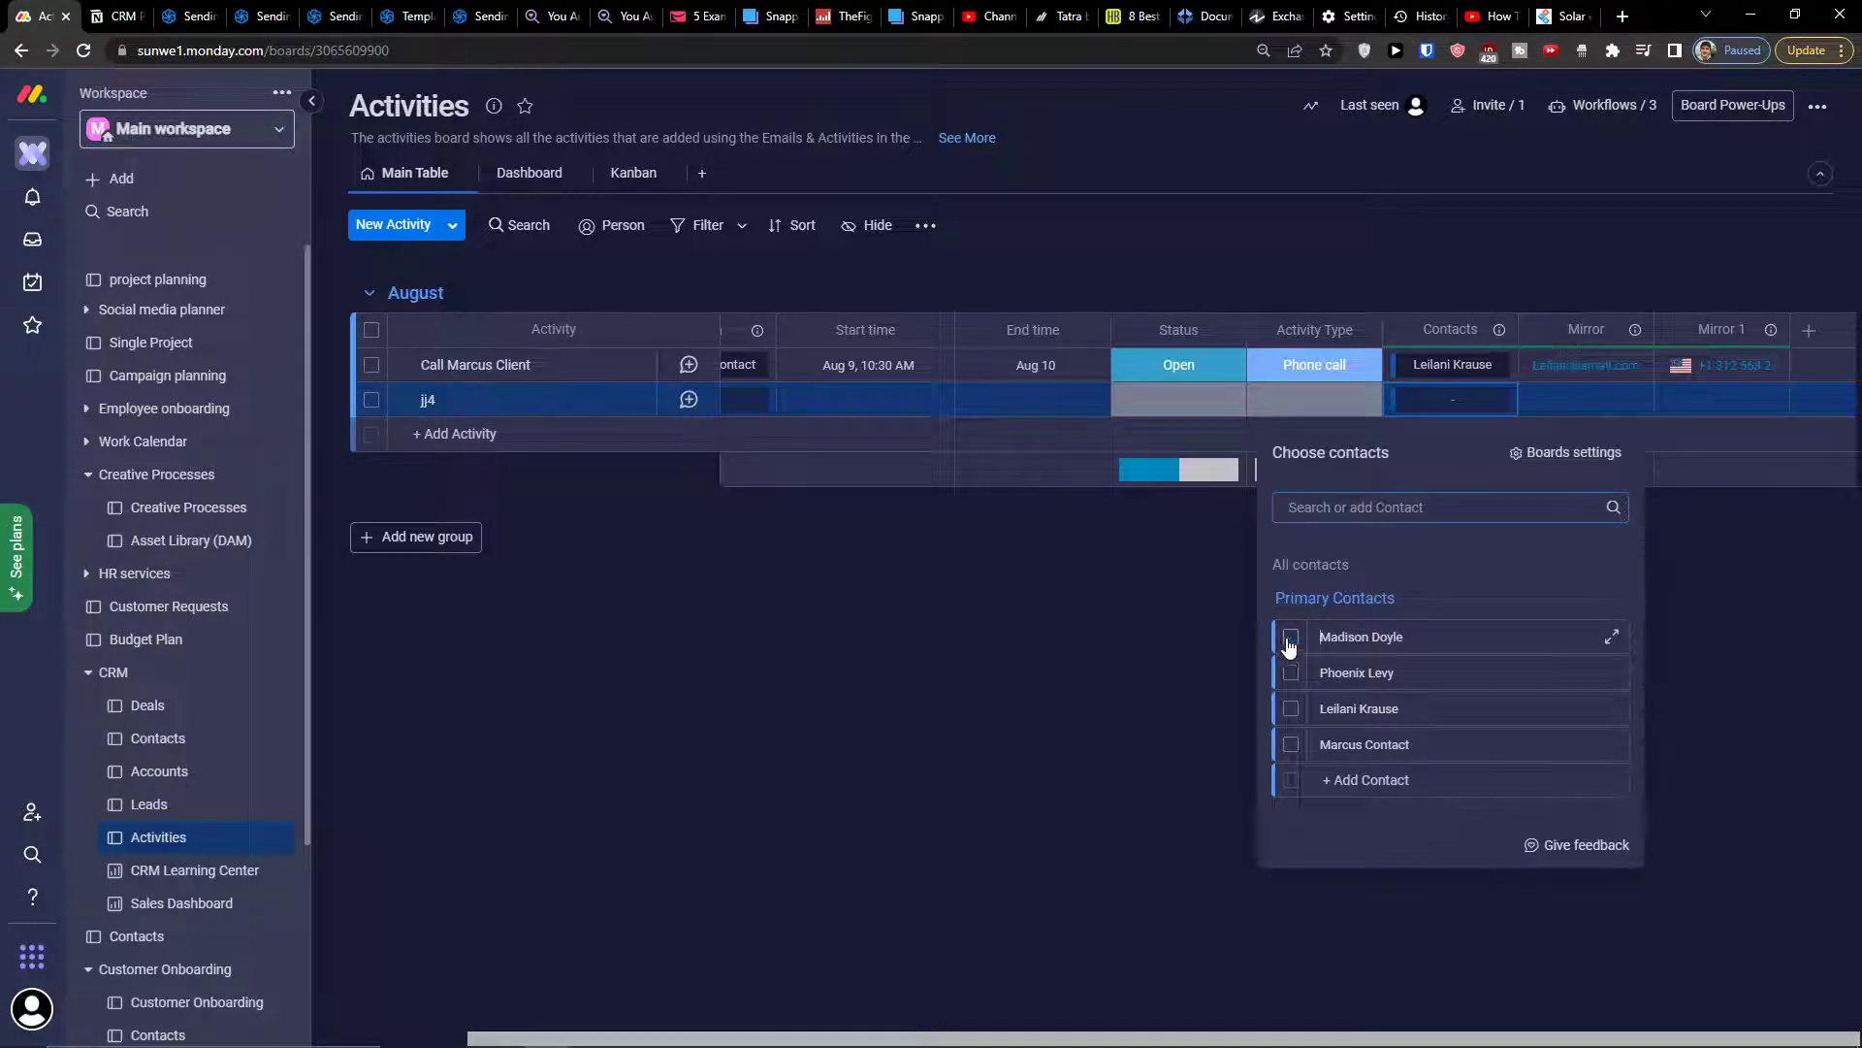
click(1289, 638)
click(1173, 653)
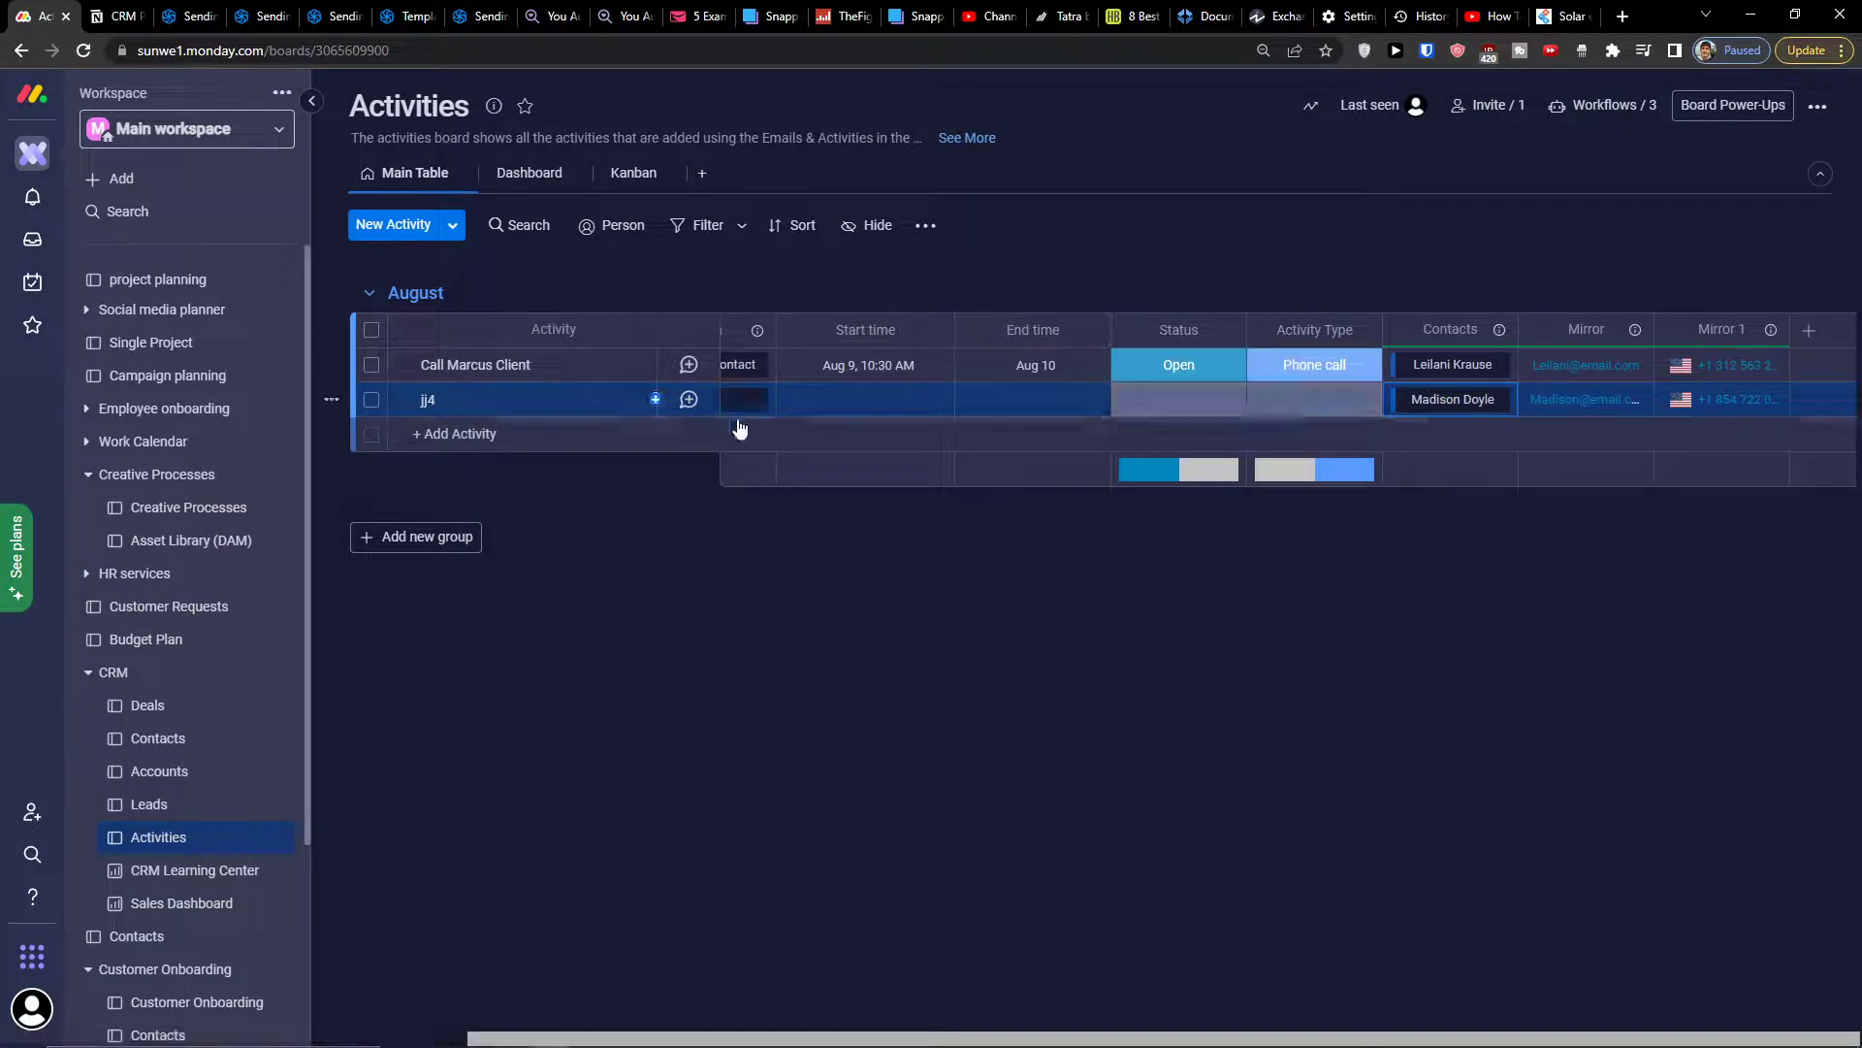
- Add another activity named jj to the August group of the Activities board
mouse_move(1091, 1044)
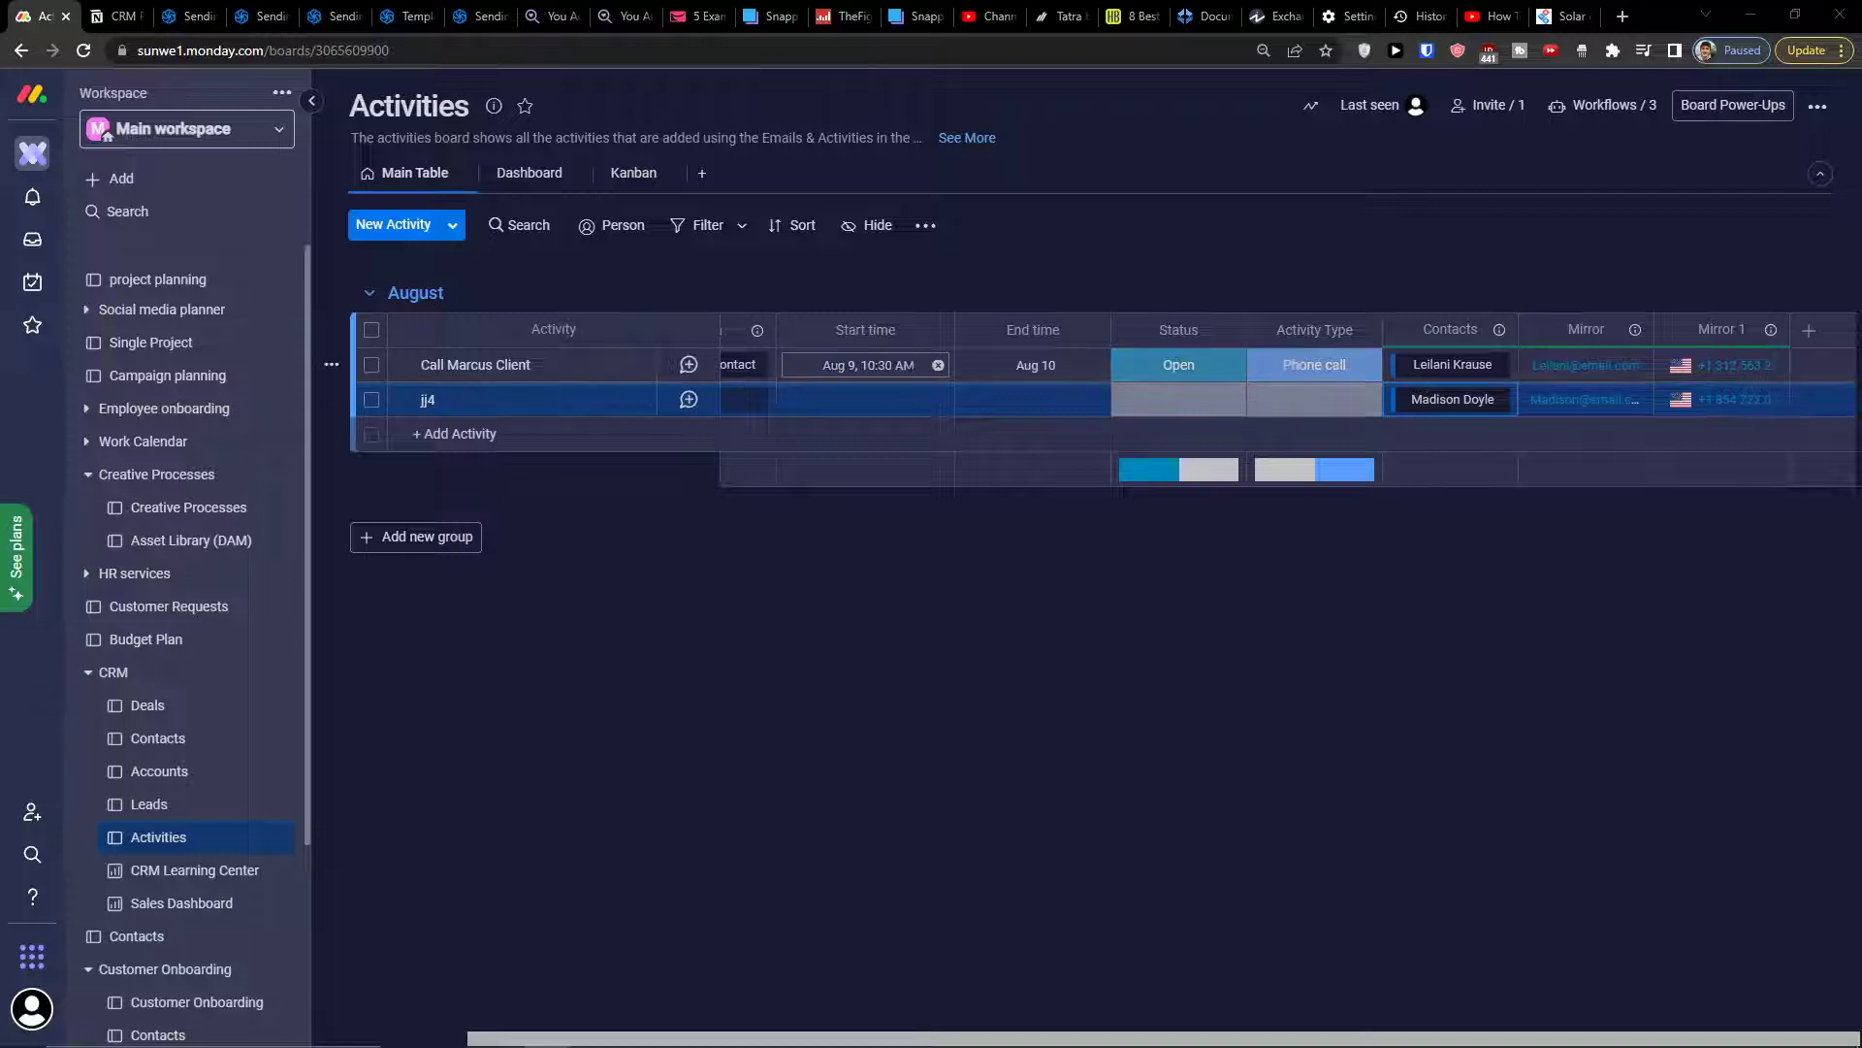
click(503, 430)
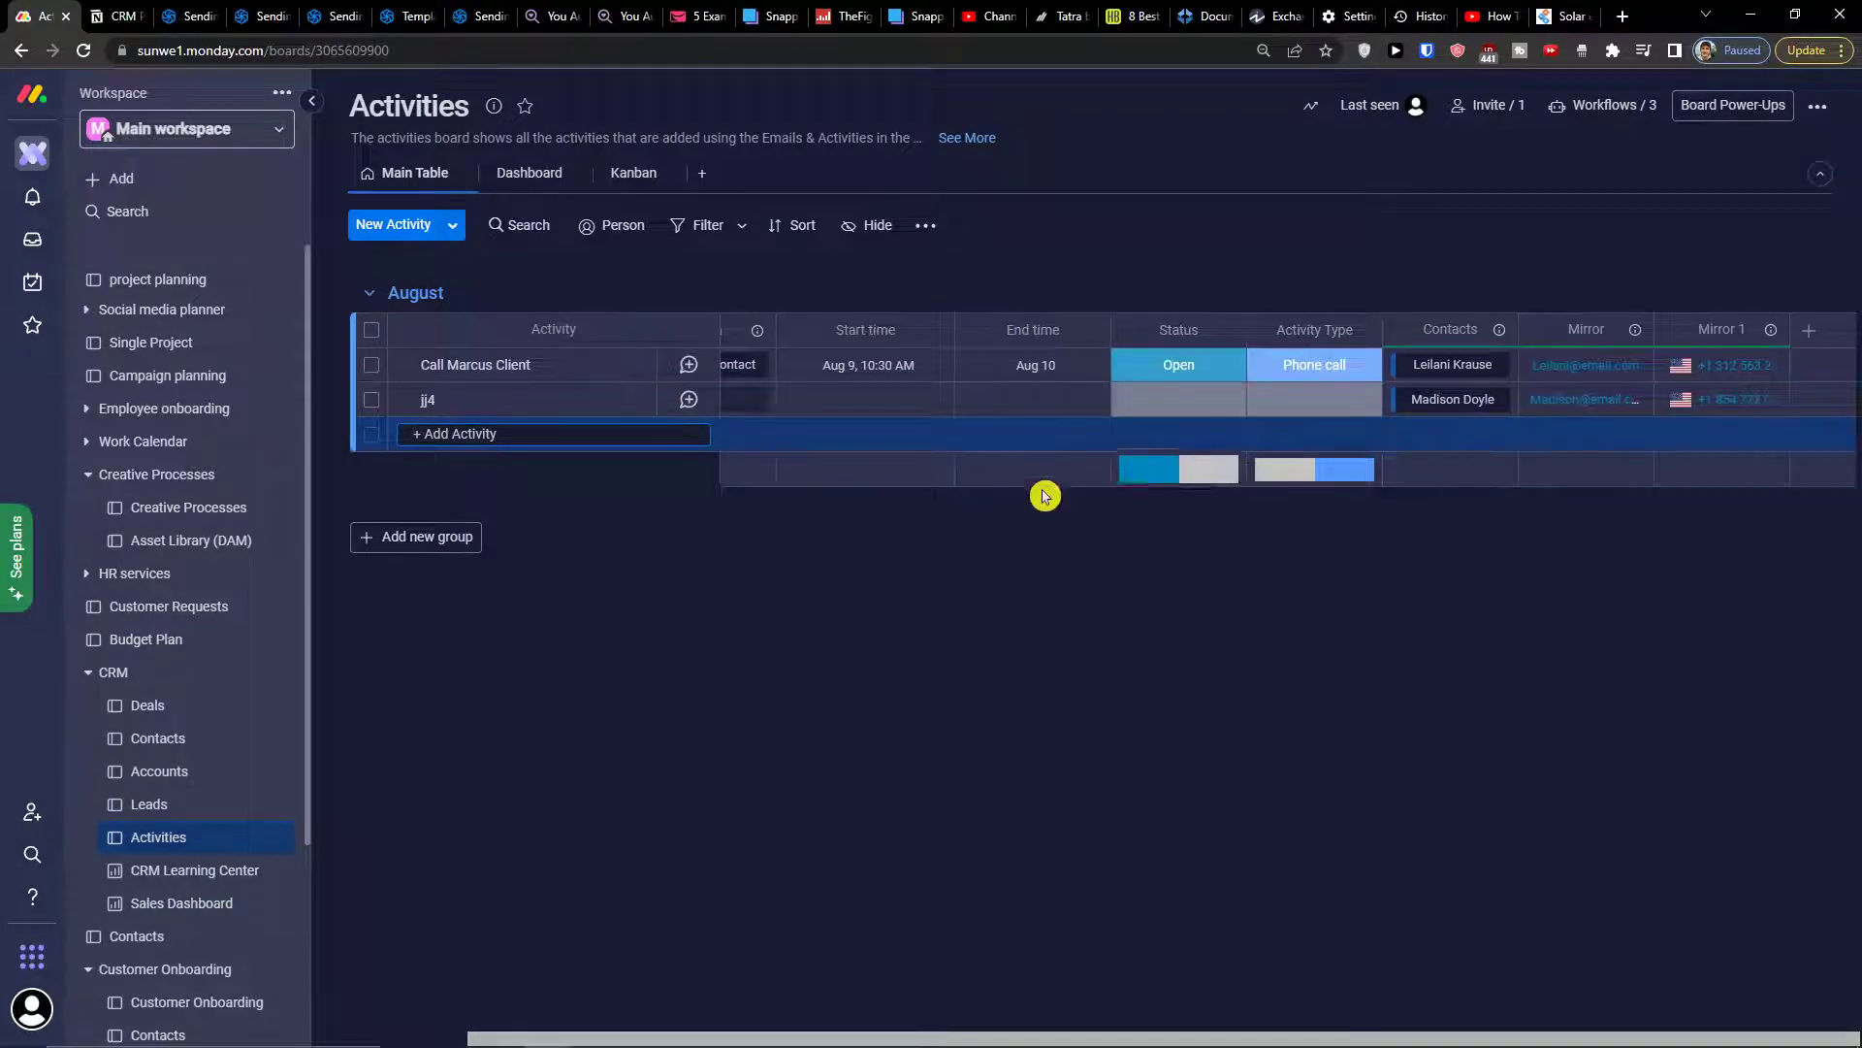
text(jj)
key(Return)
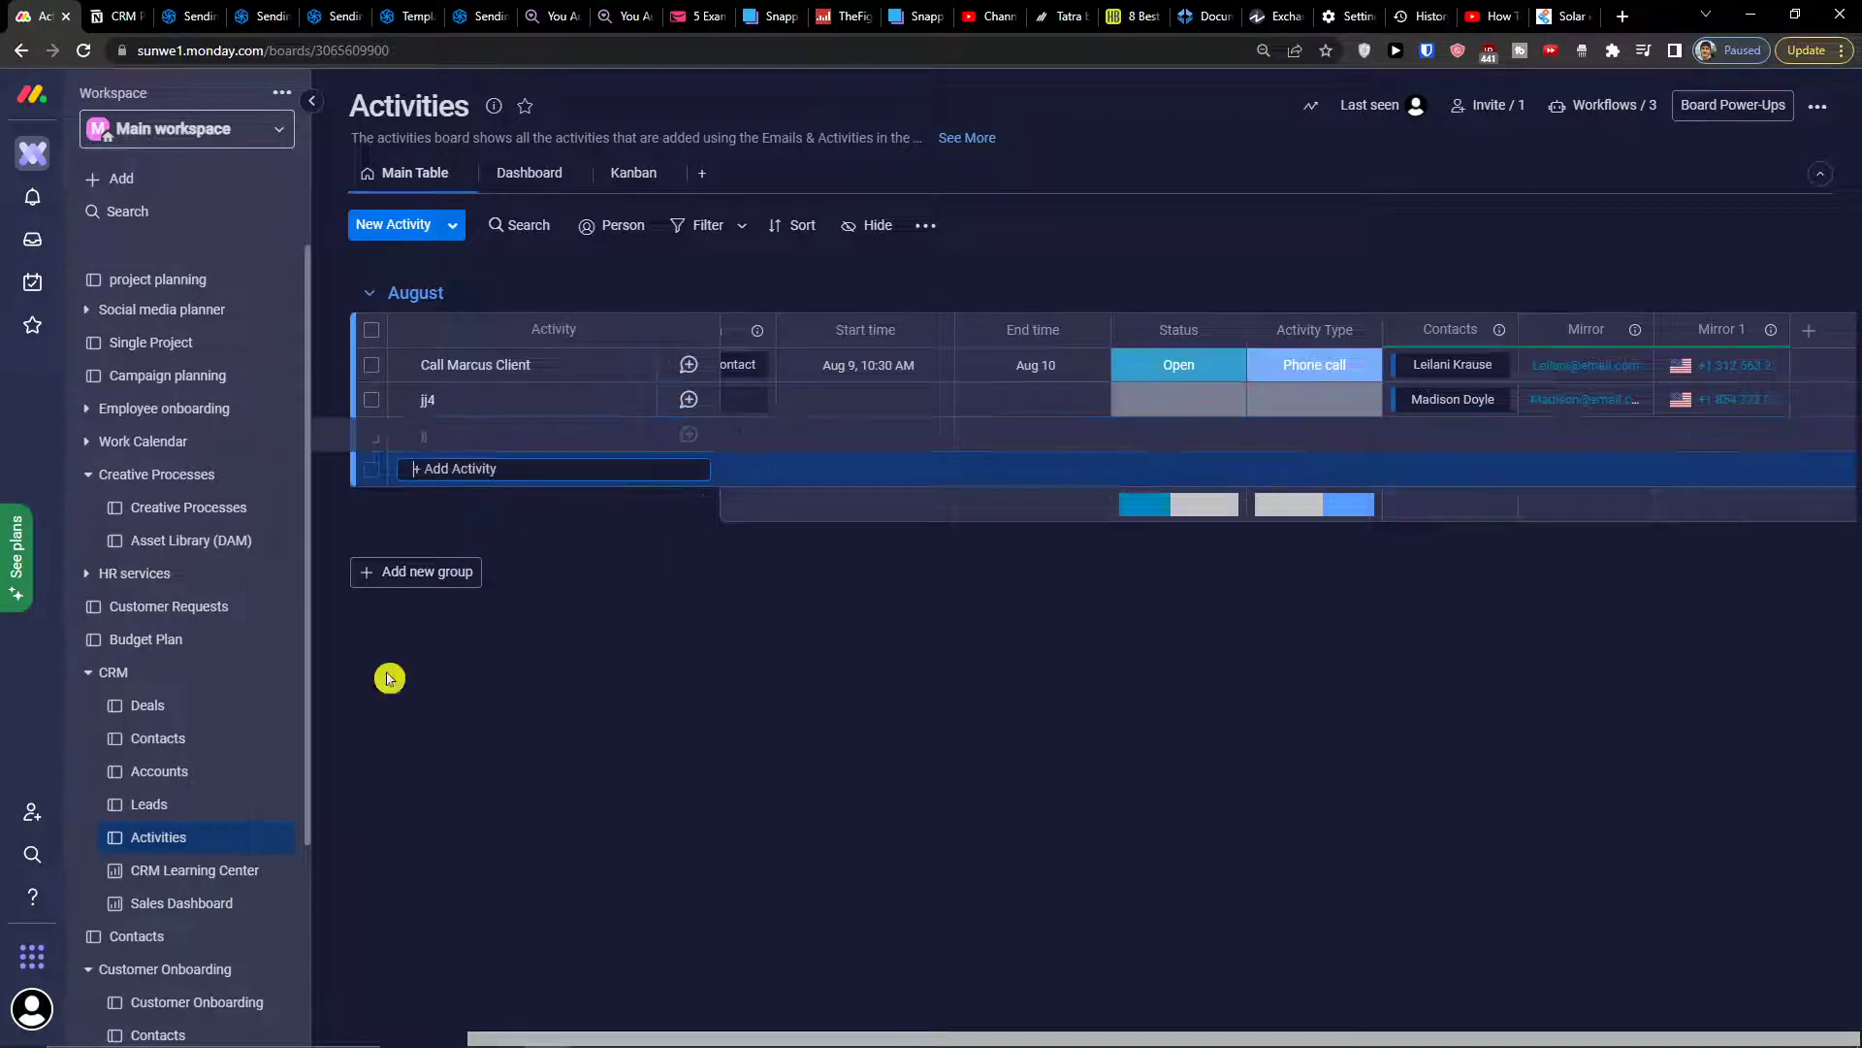
- Open the Accounts board in the CRM folder and add a Connect boards column after Comments
click(146, 770)
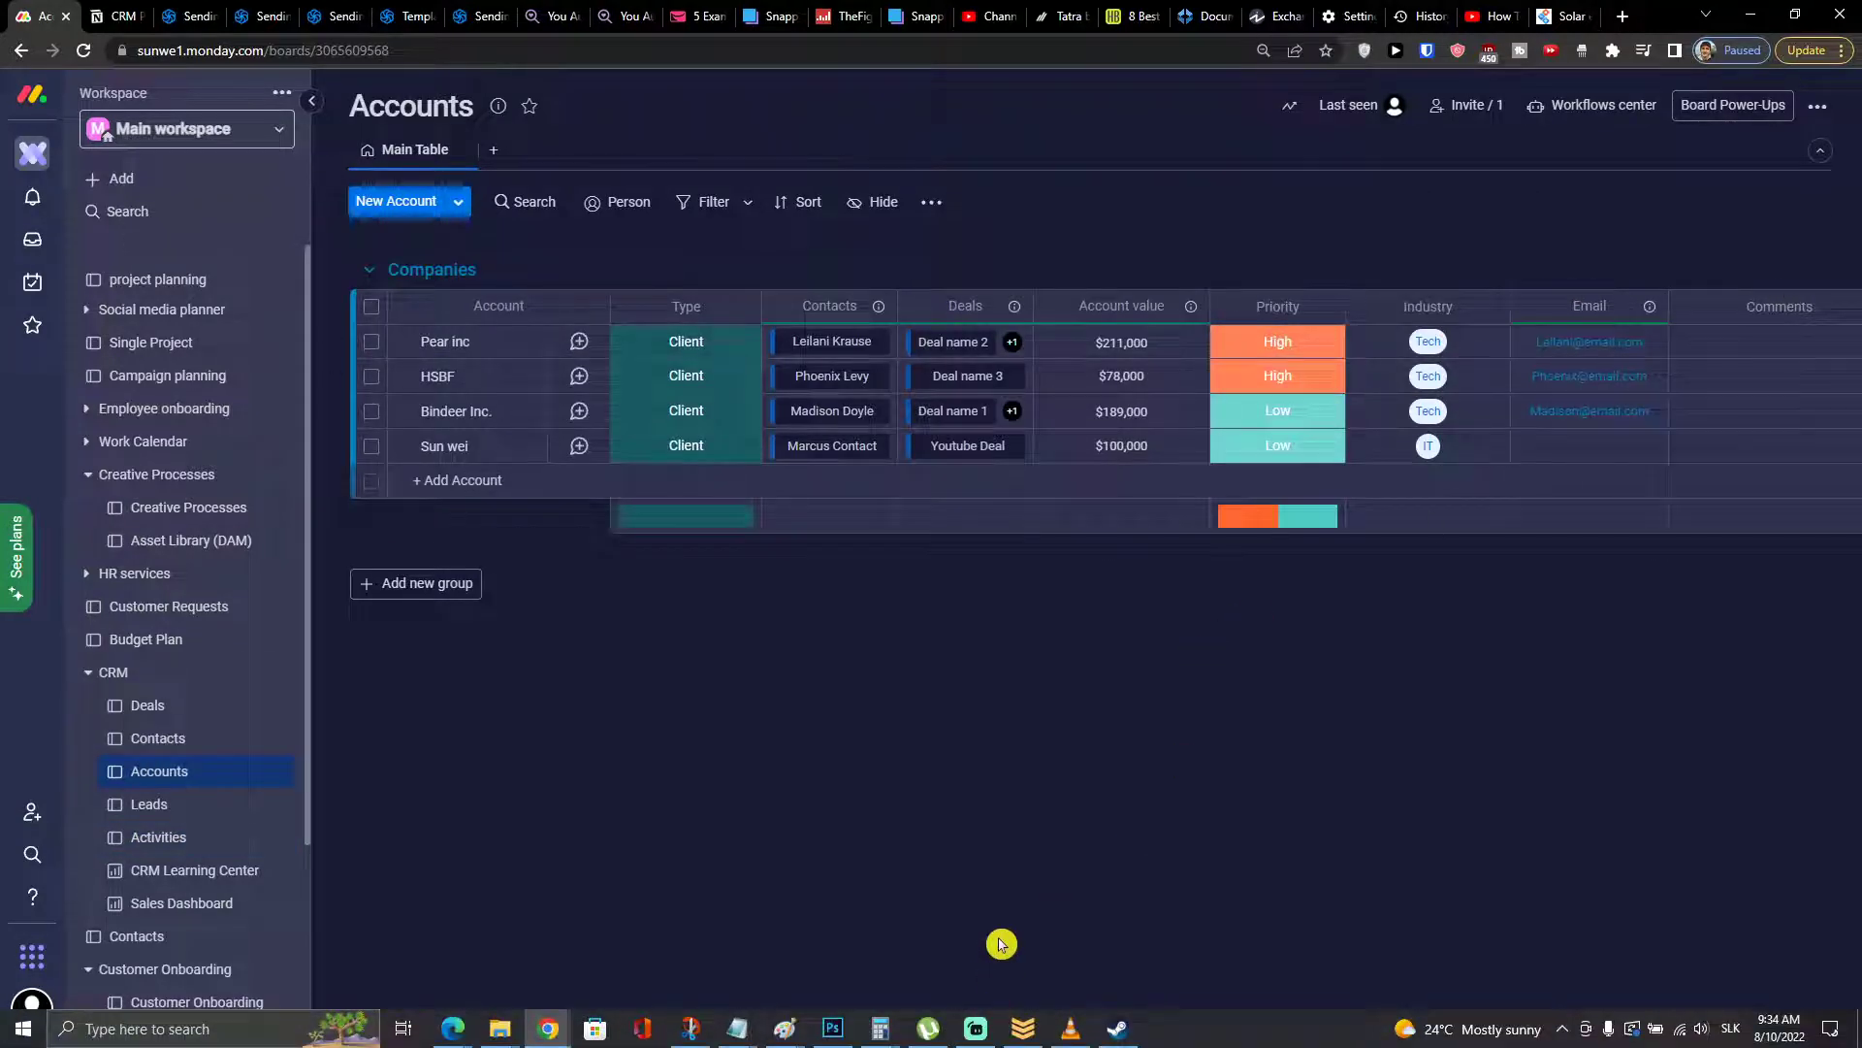
drag(870, 1039, 1342, 1031)
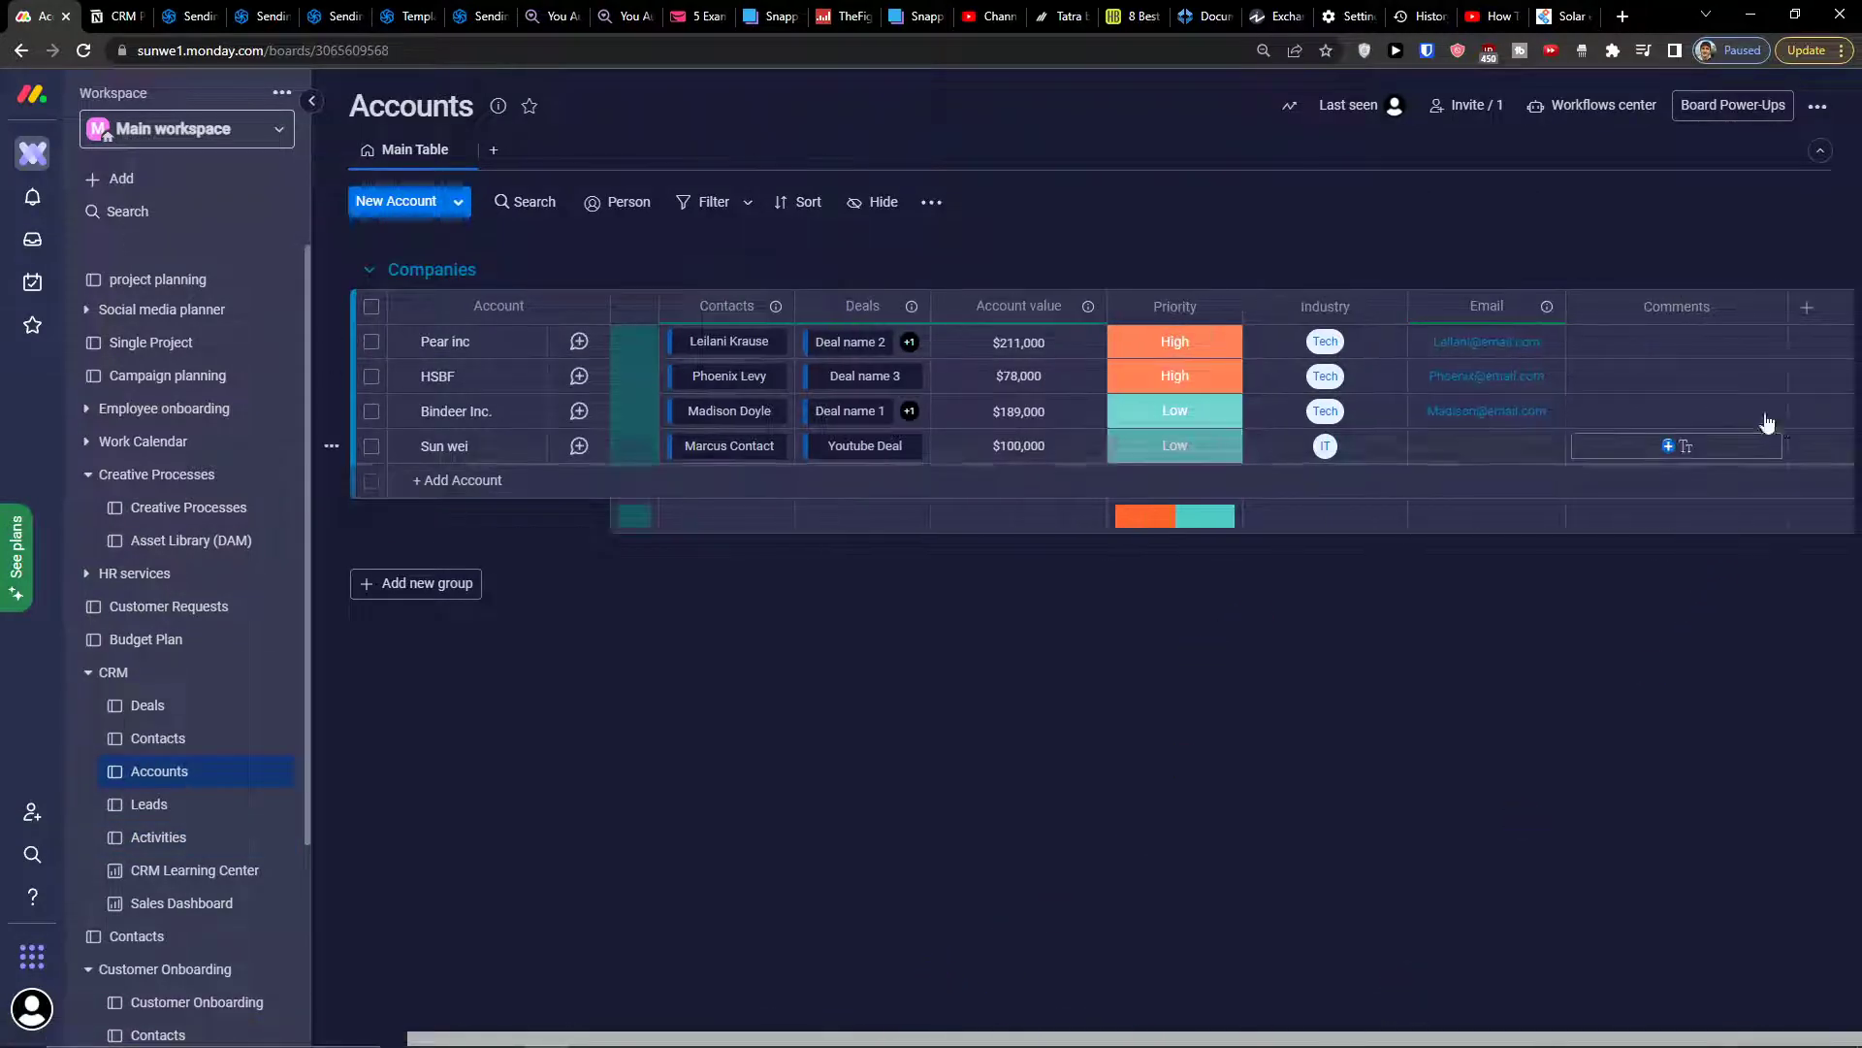
click(1806, 307)
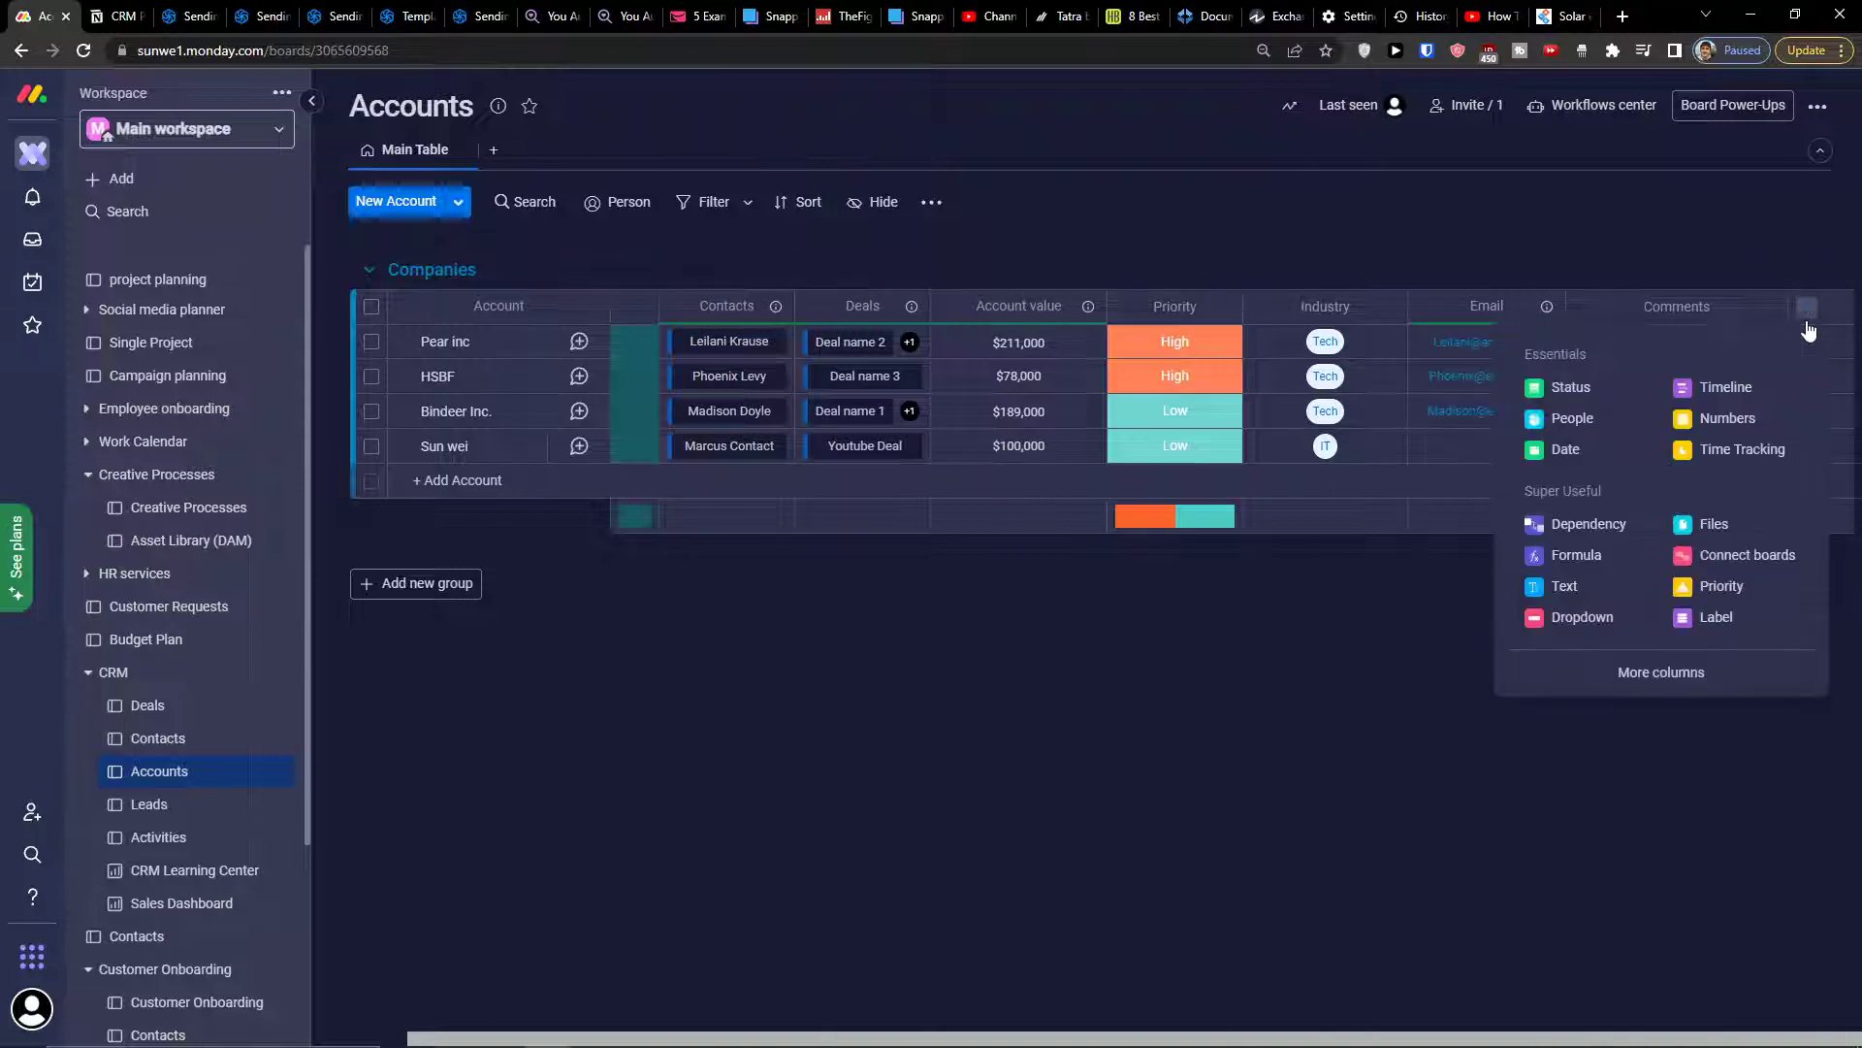
click(1699, 575)
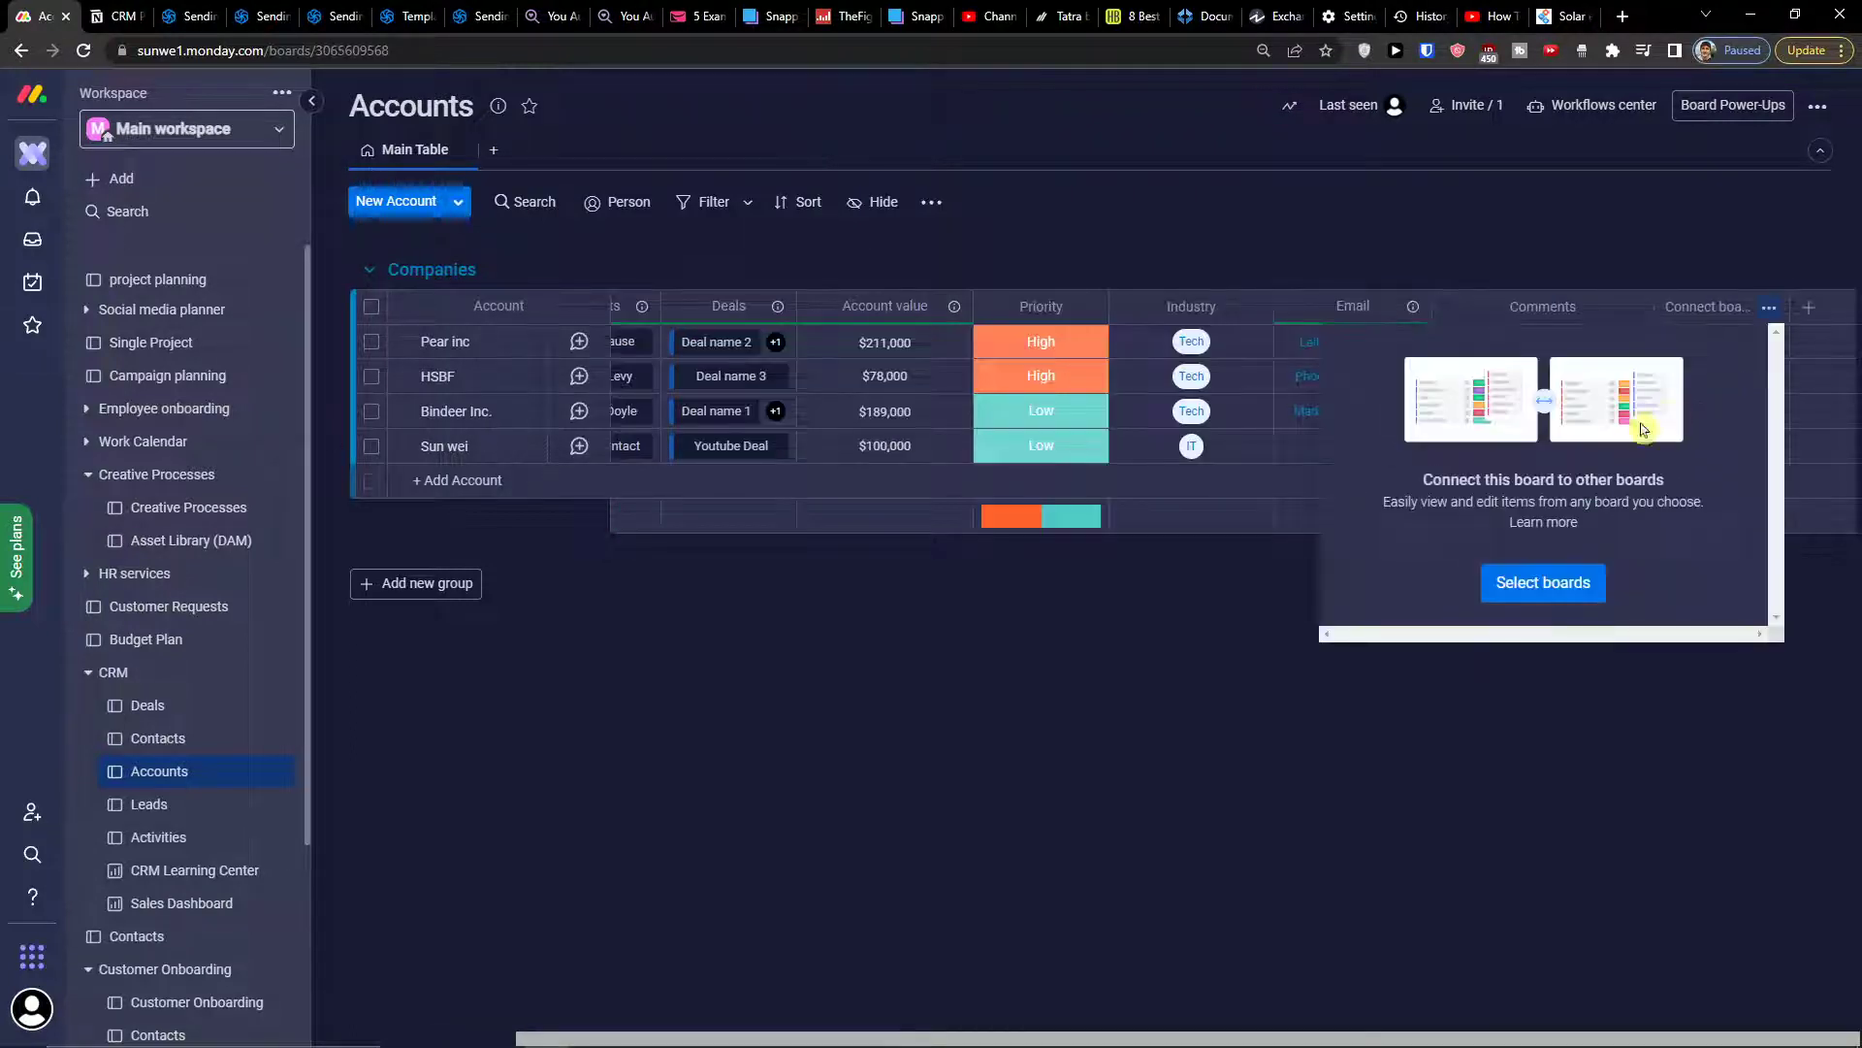
- Connect the new column of the Accounts board to the Activities, Deals and Contacts boards, without a two-way connection
click(1540, 581)
scroll(1435, 582, down, 2)
scroll(1445, 582, up, 2)
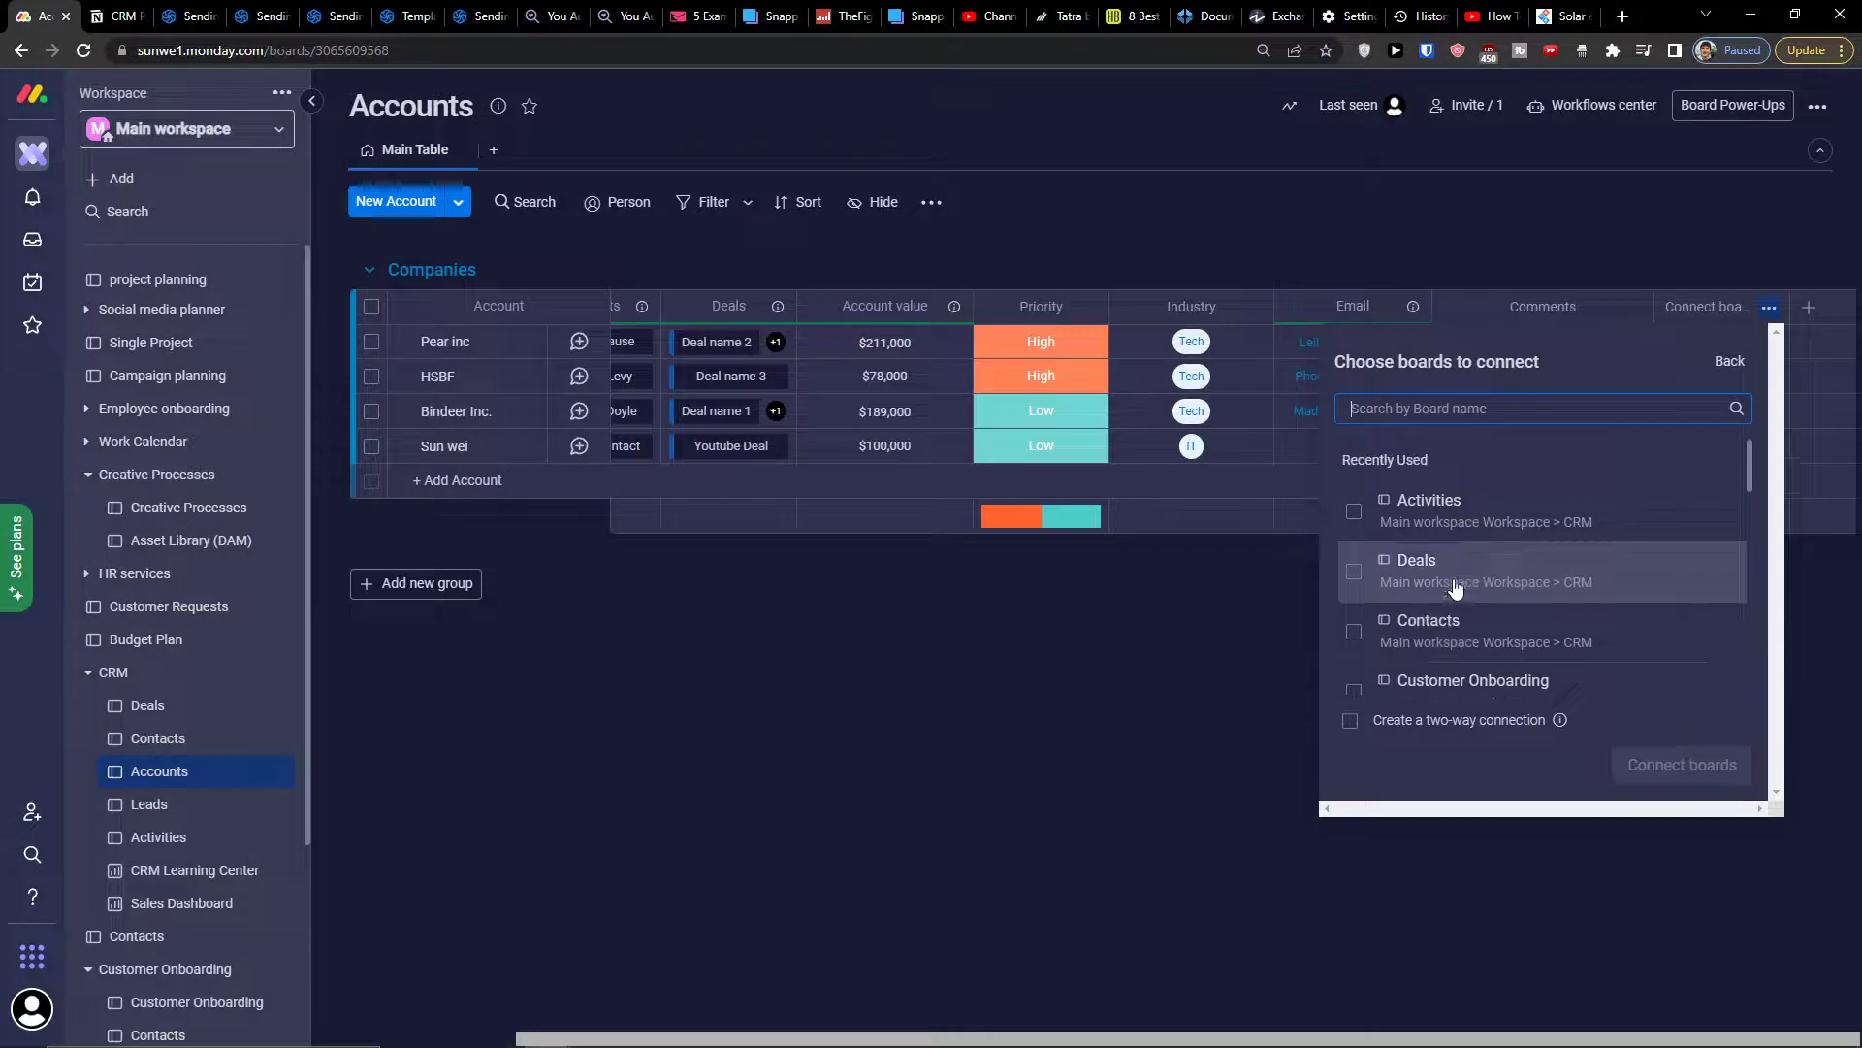
click(1354, 532)
click(1371, 613)
click(1372, 665)
scroll(1579, 669, down, 2)
scroll(1579, 693, up, 2)
click(1678, 766)
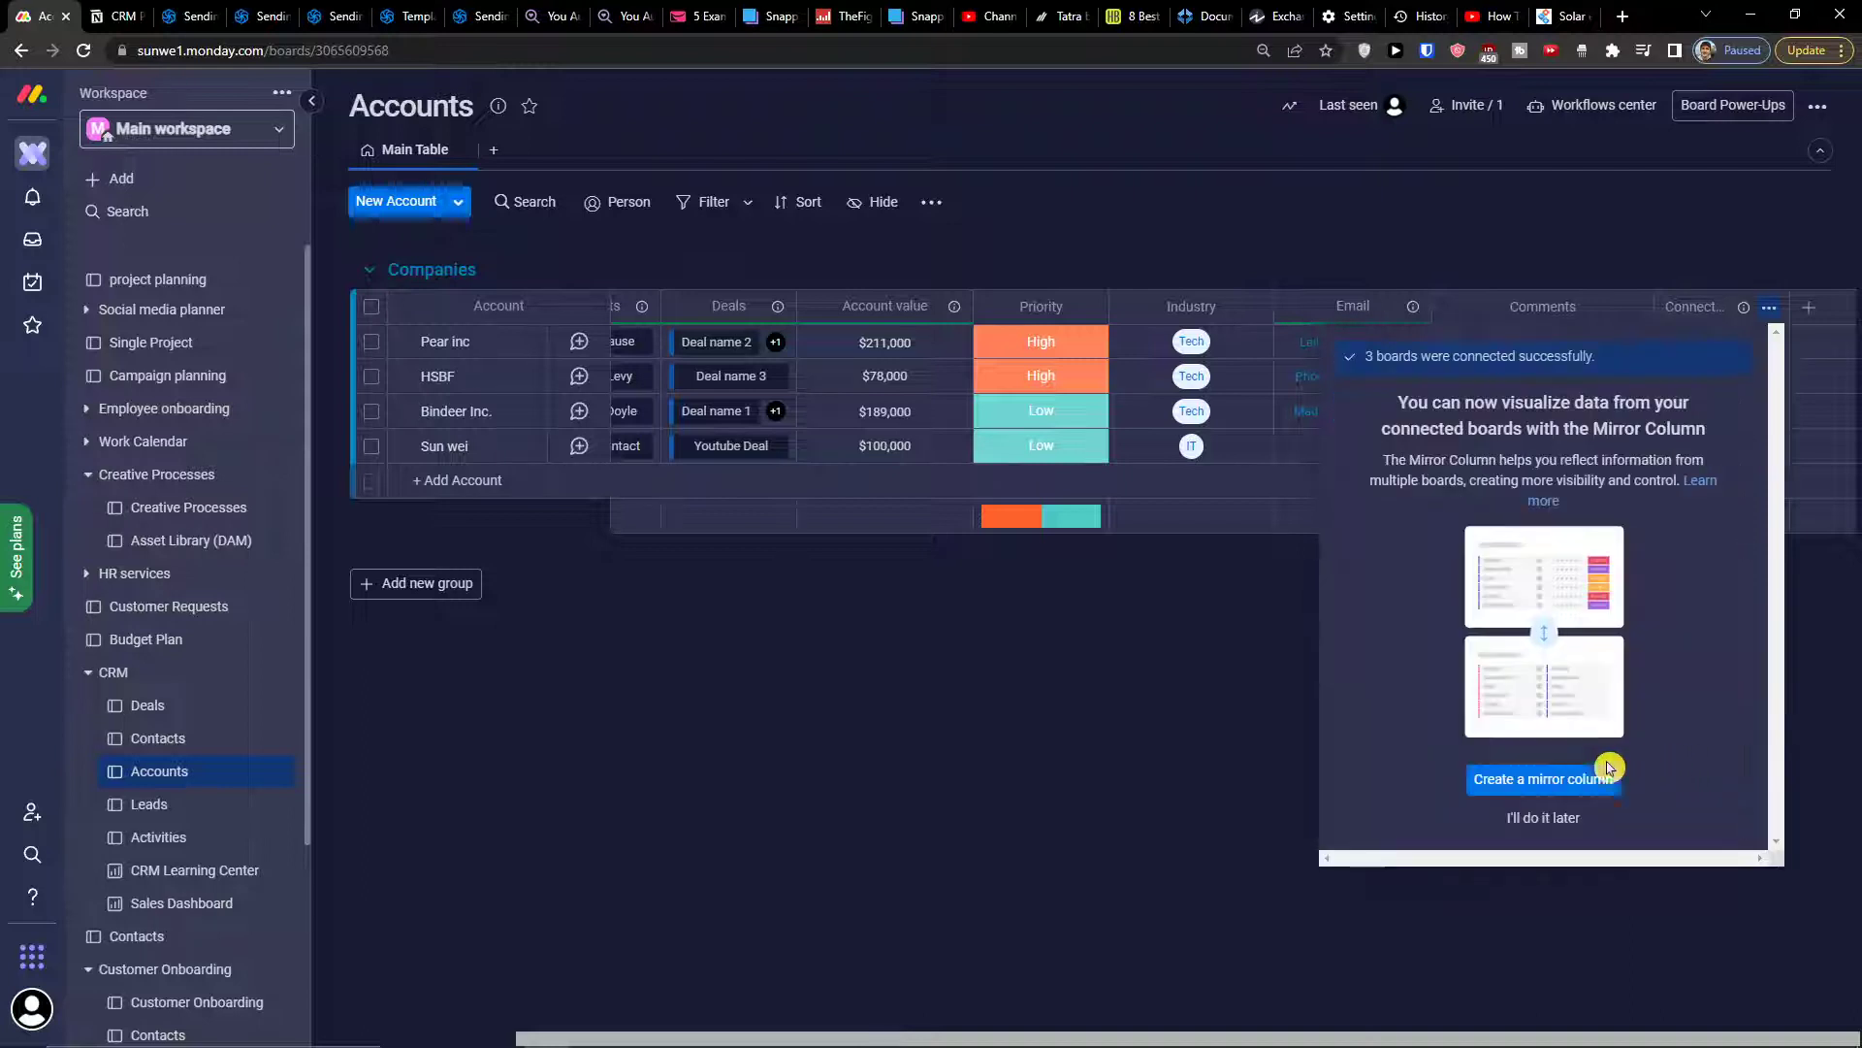
- Create a mirror column from the new board connection and set its summary to All Labels
click(1576, 773)
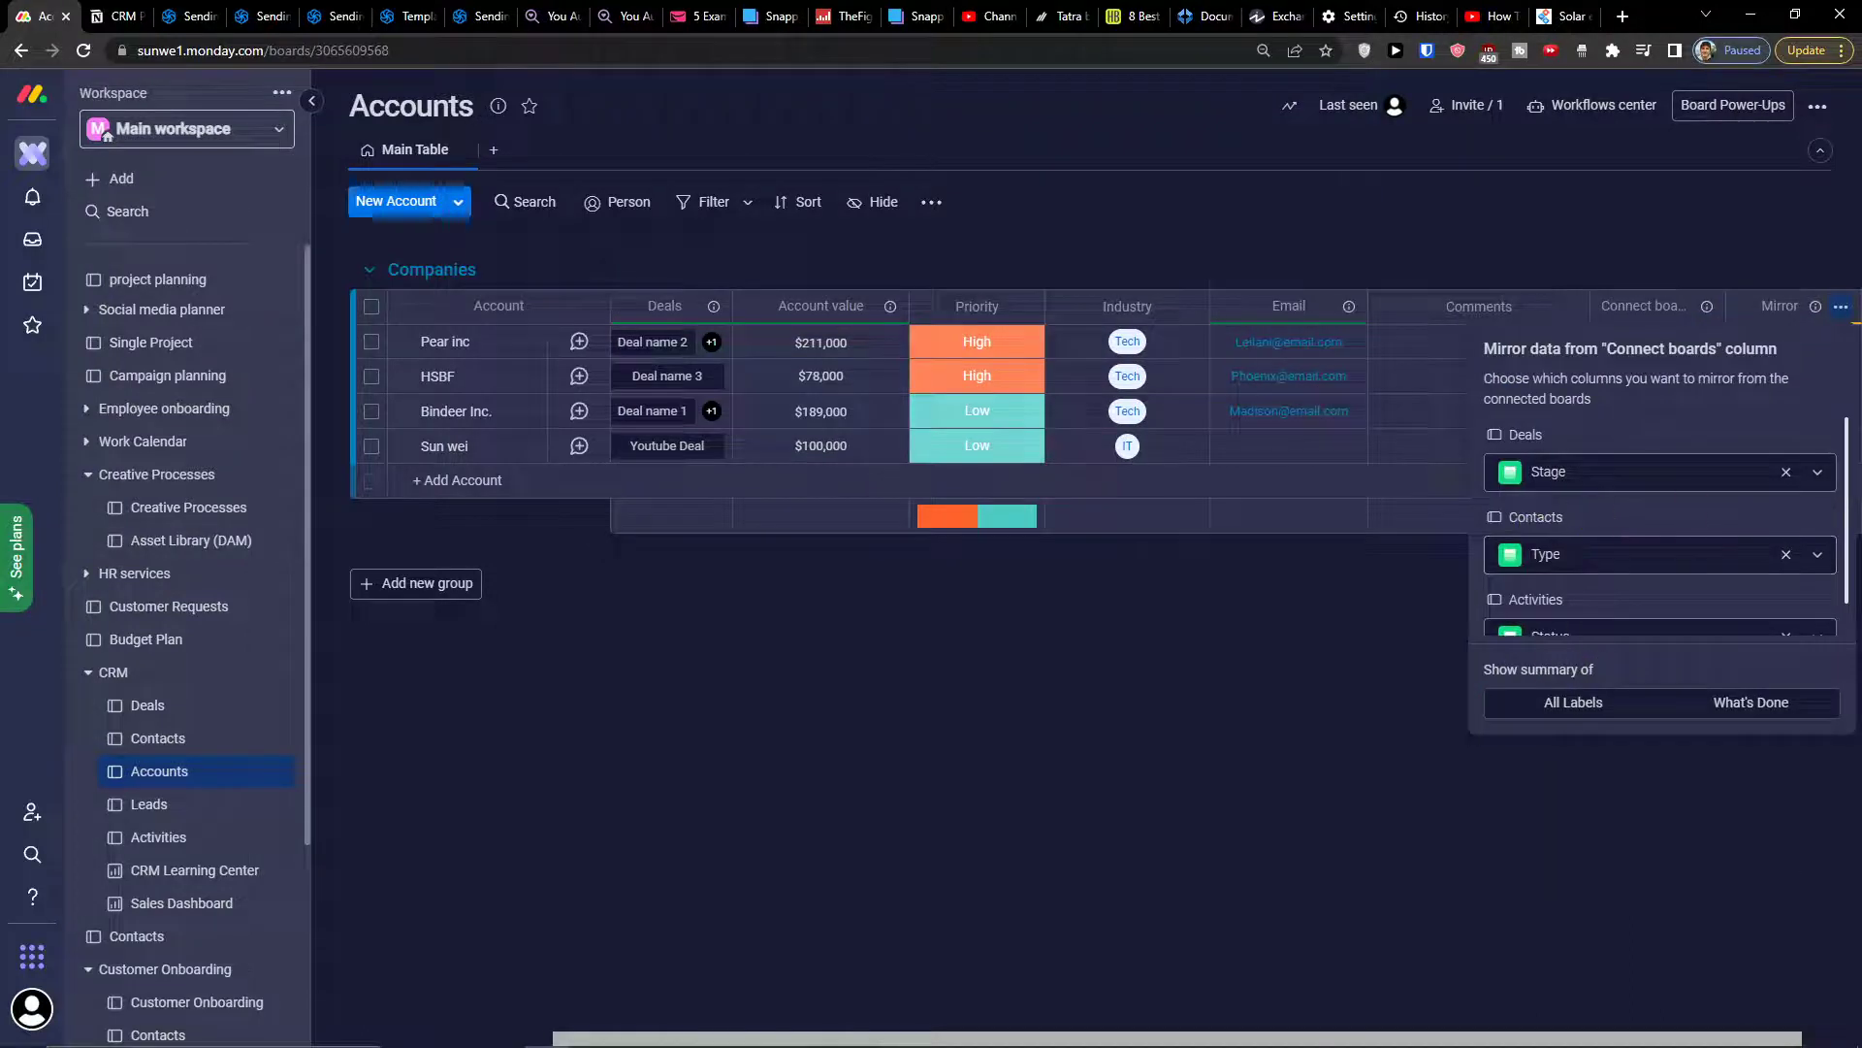
scroll(1698, 507, down, 1)
scroll(1712, 537, up, 1)
scroll(1608, 565, down, 1)
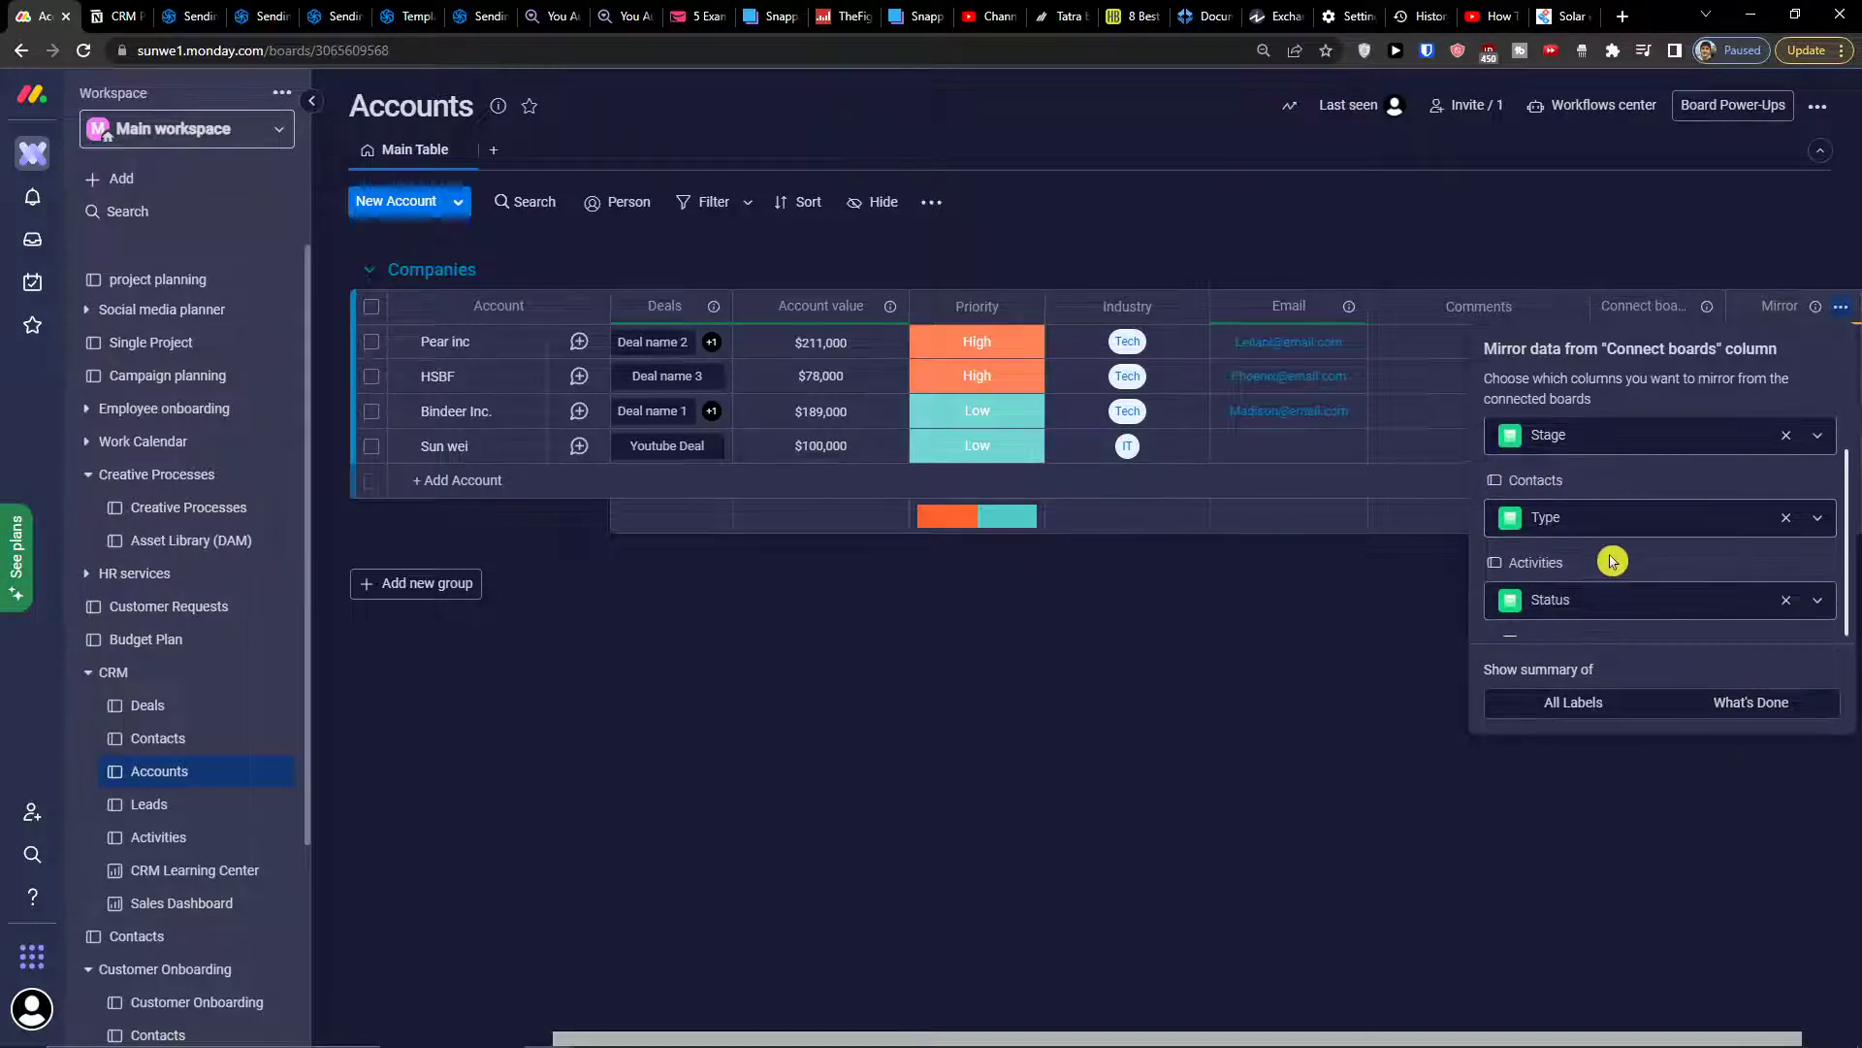
scroll(1601, 524, up, 1)
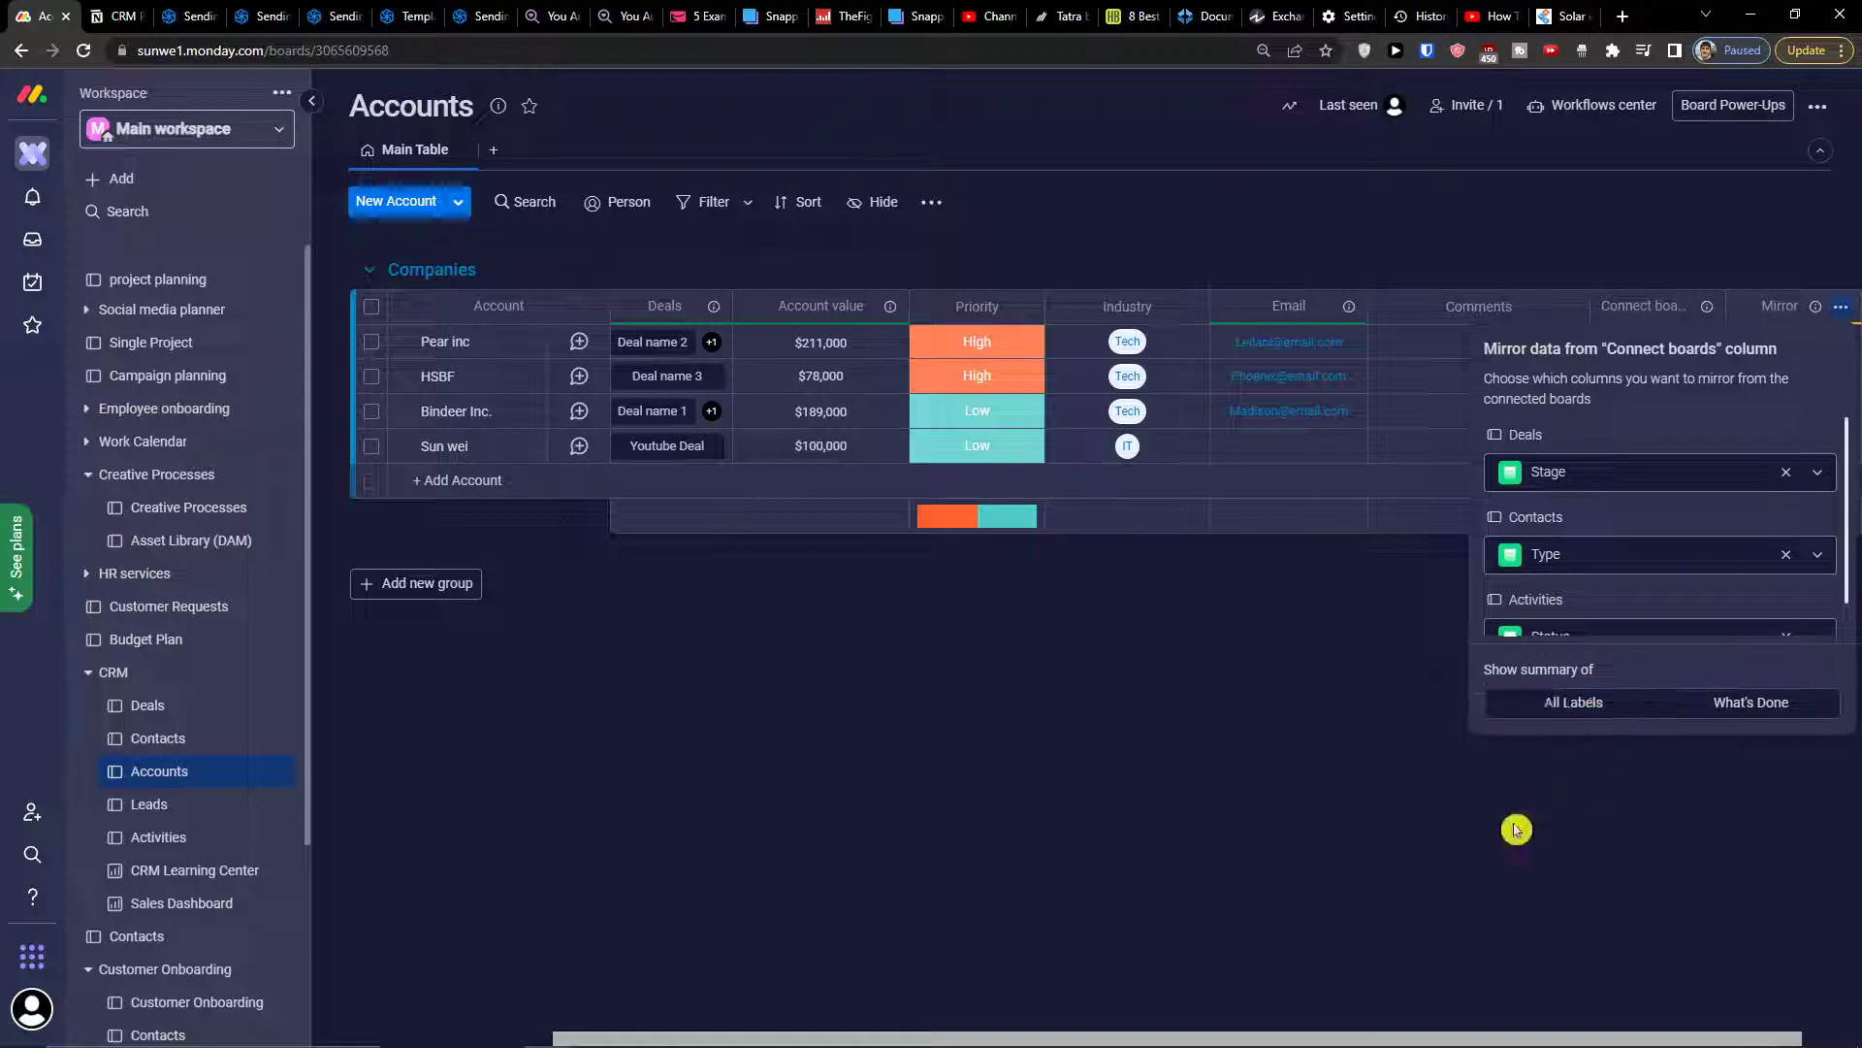
click(1573, 702)
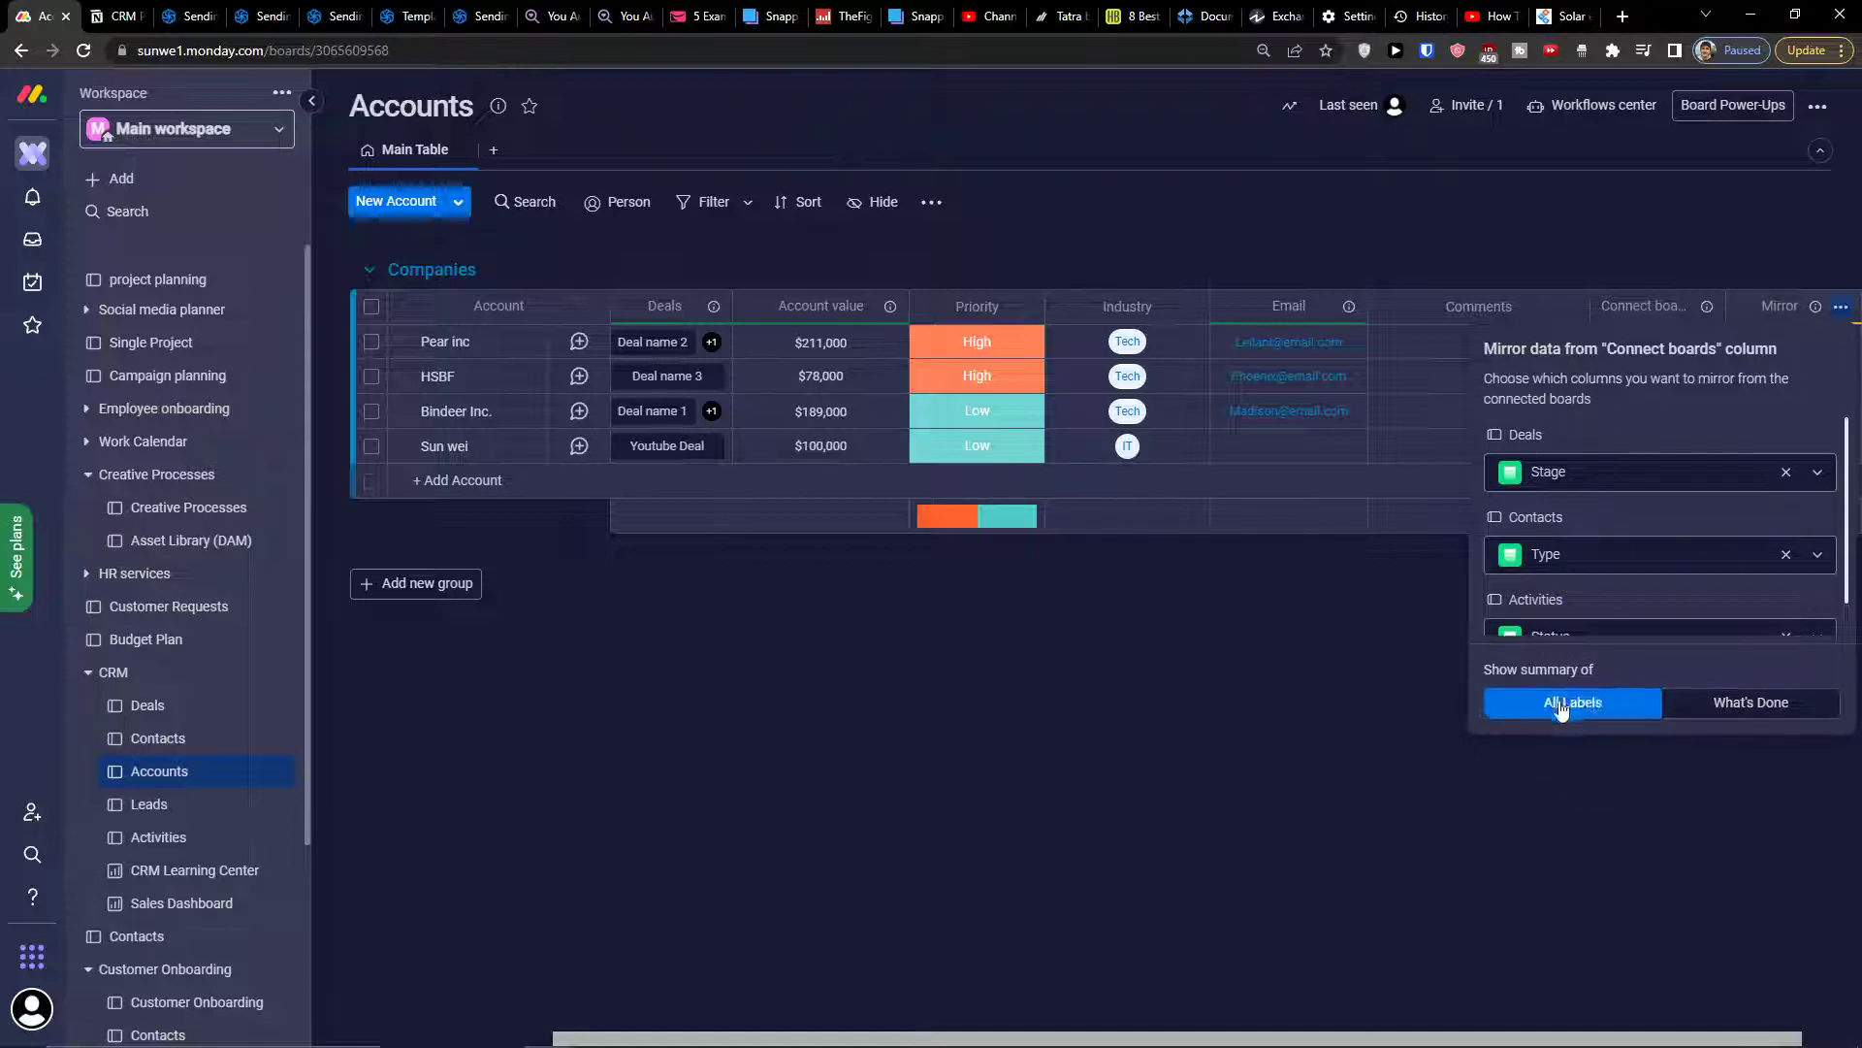
click(1510, 770)
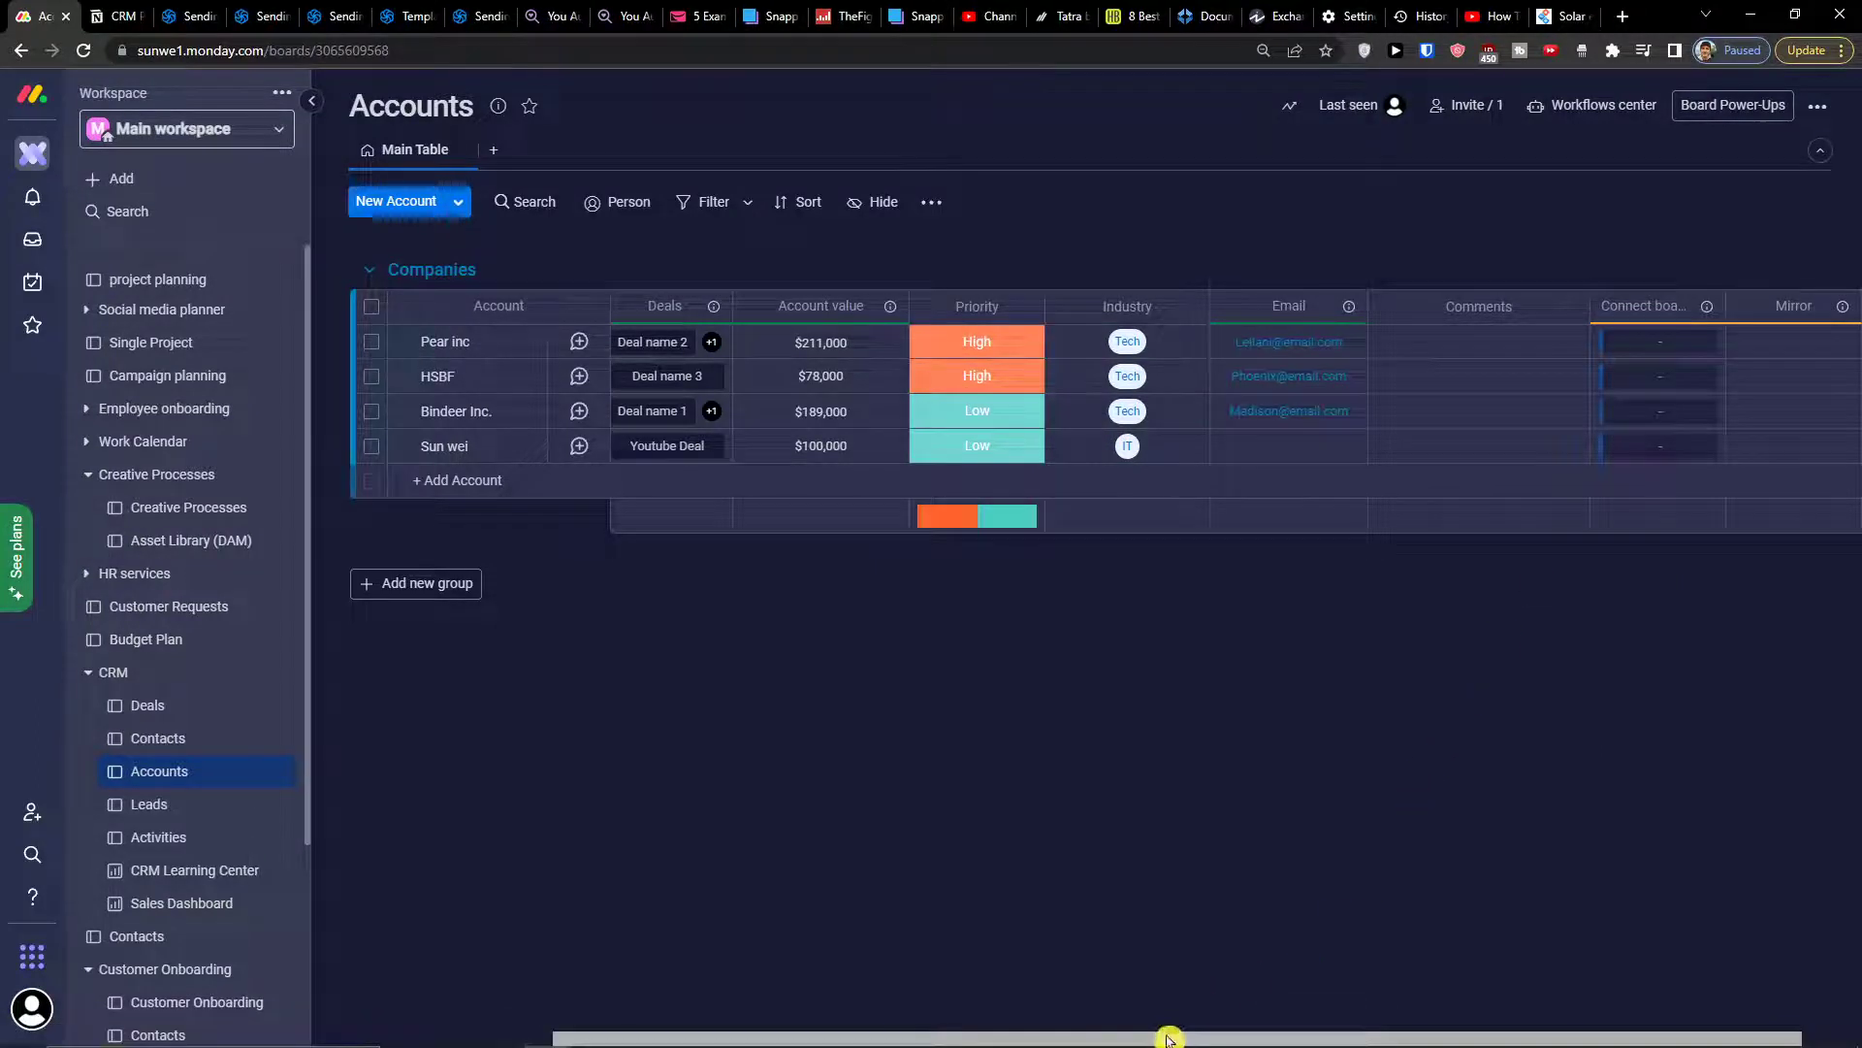
- Examine the items that can be linked to Pear inc from the connected Activities, Deals and Contacts boards
drag(1168, 1038, 1298, 1043)
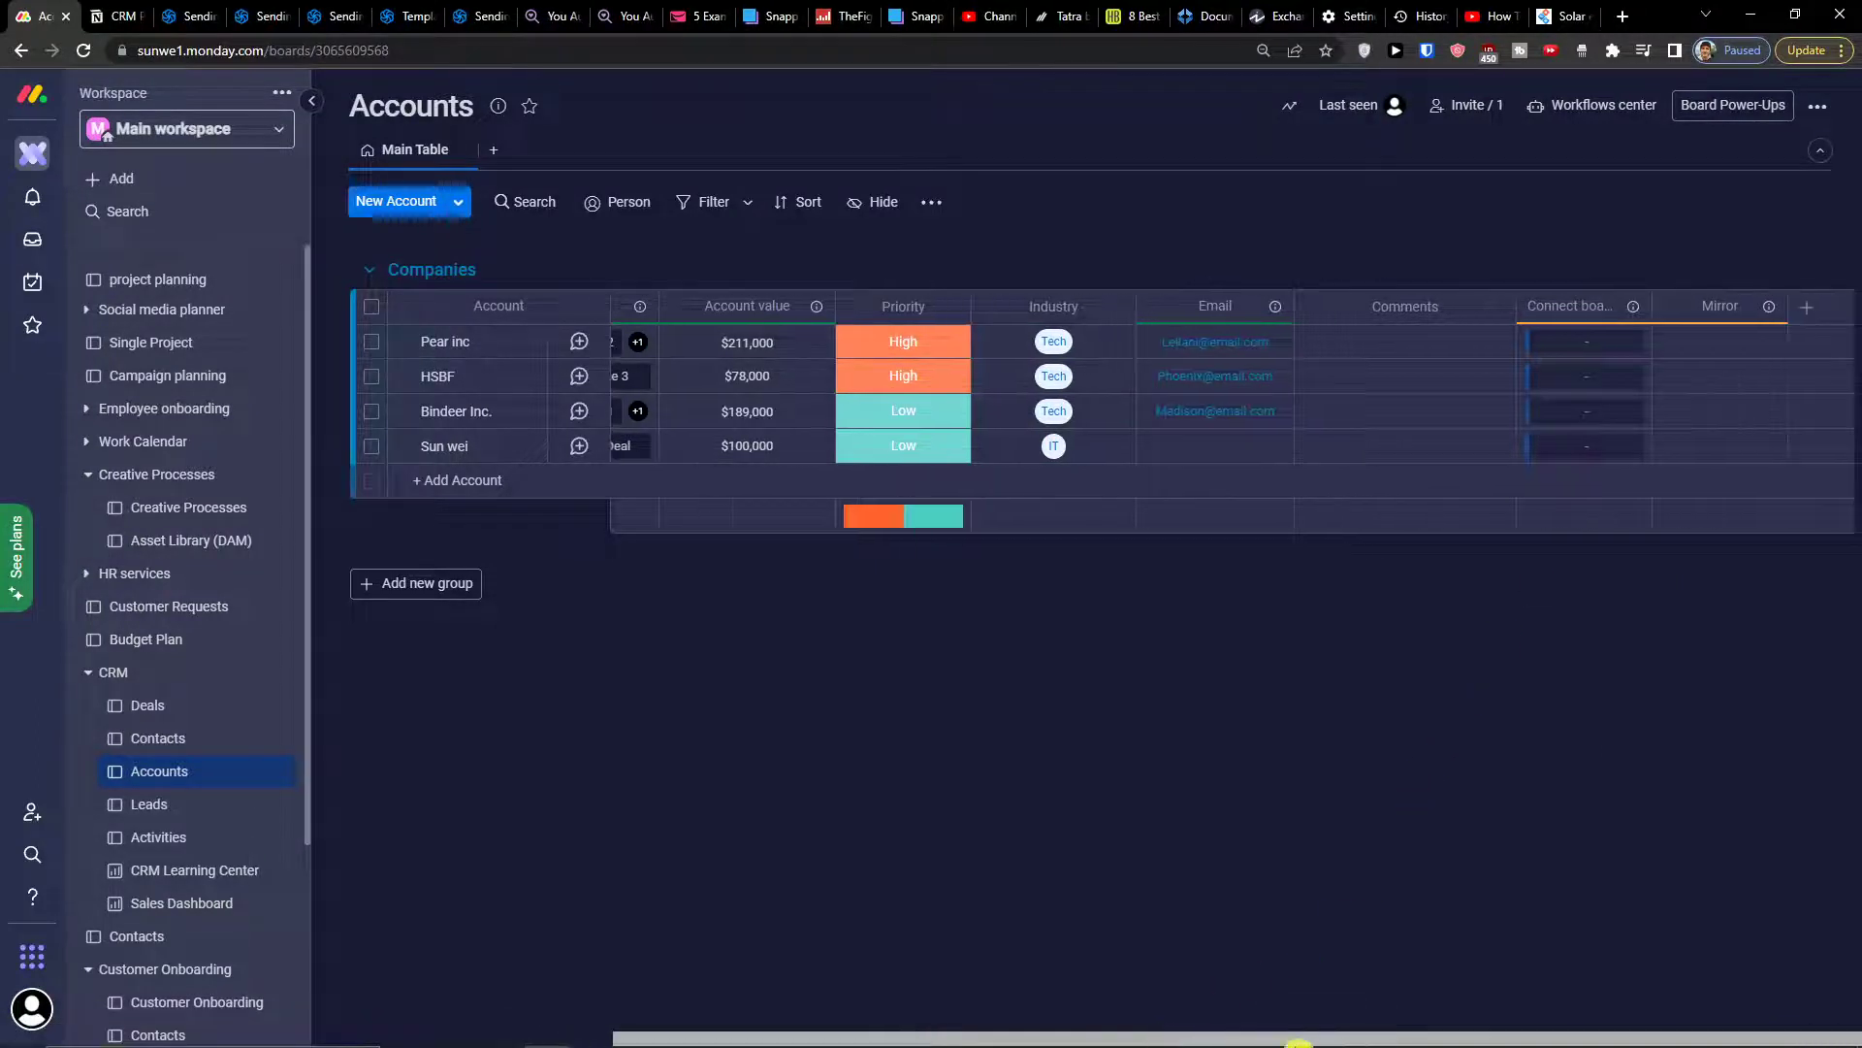
click(1581, 349)
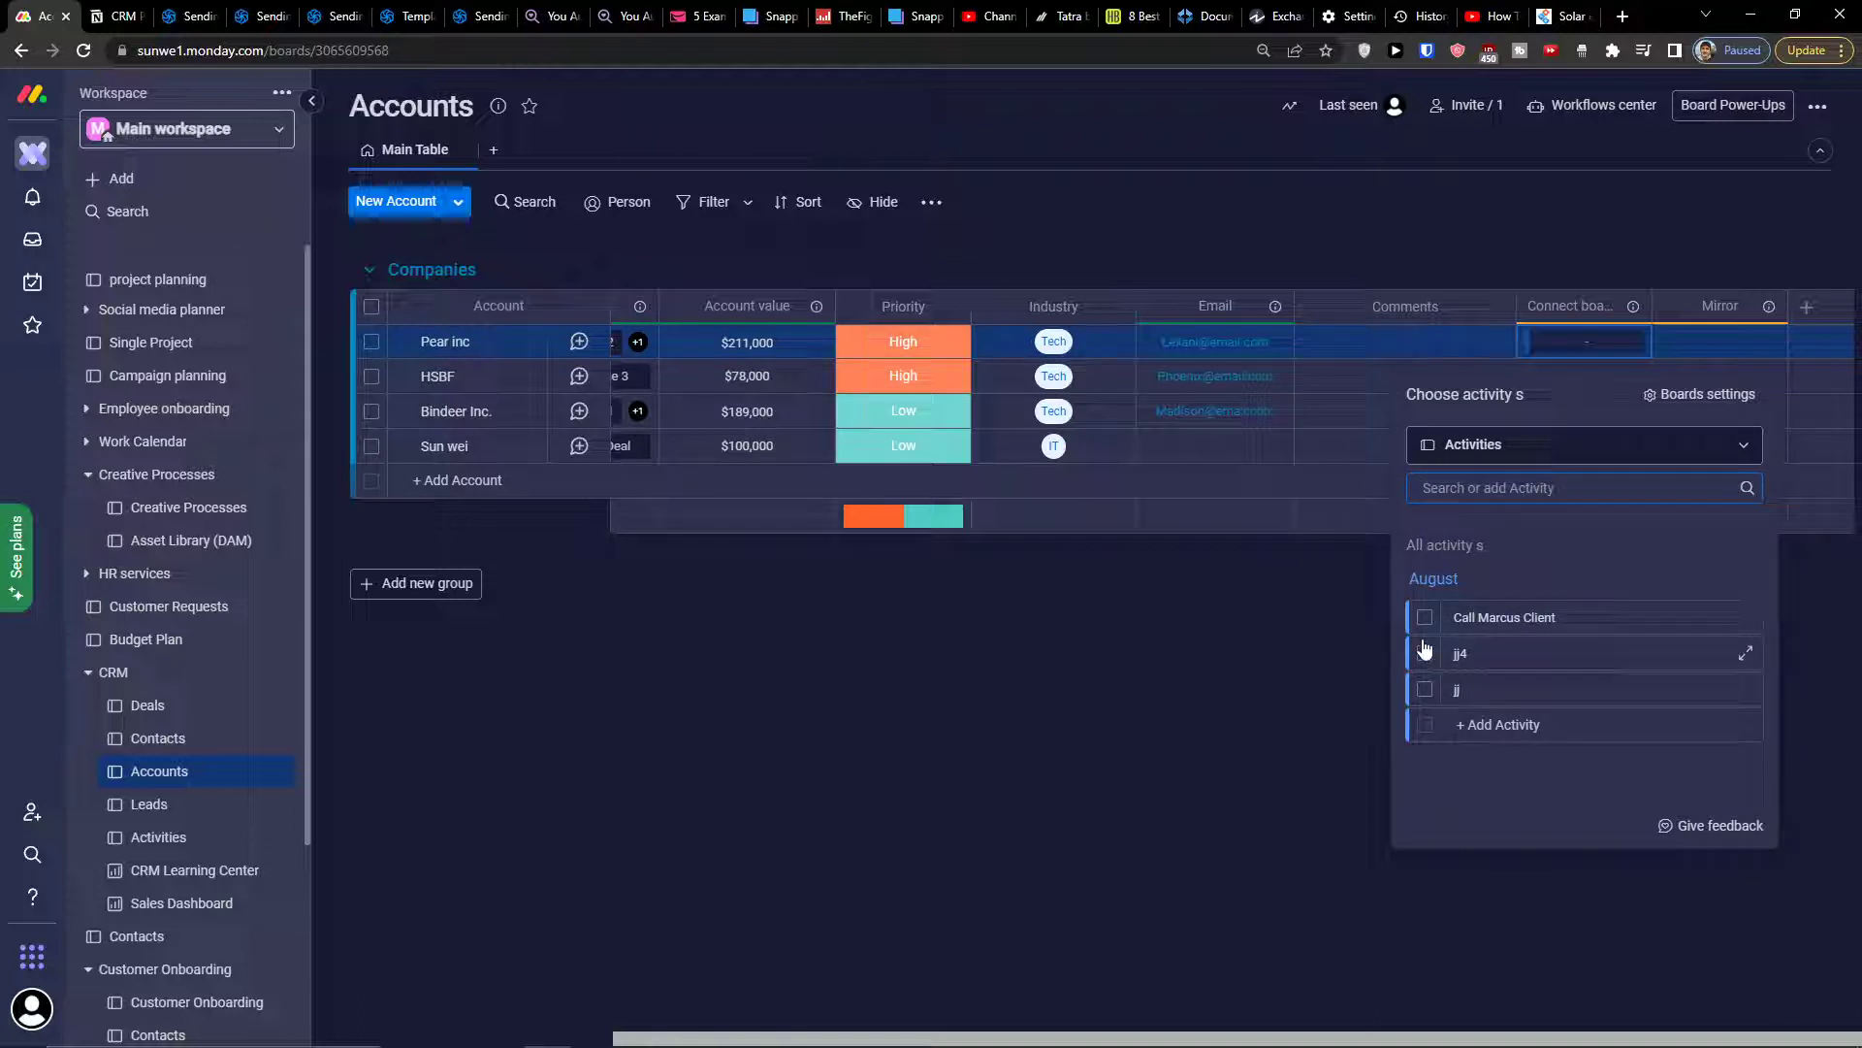
click(1486, 447)
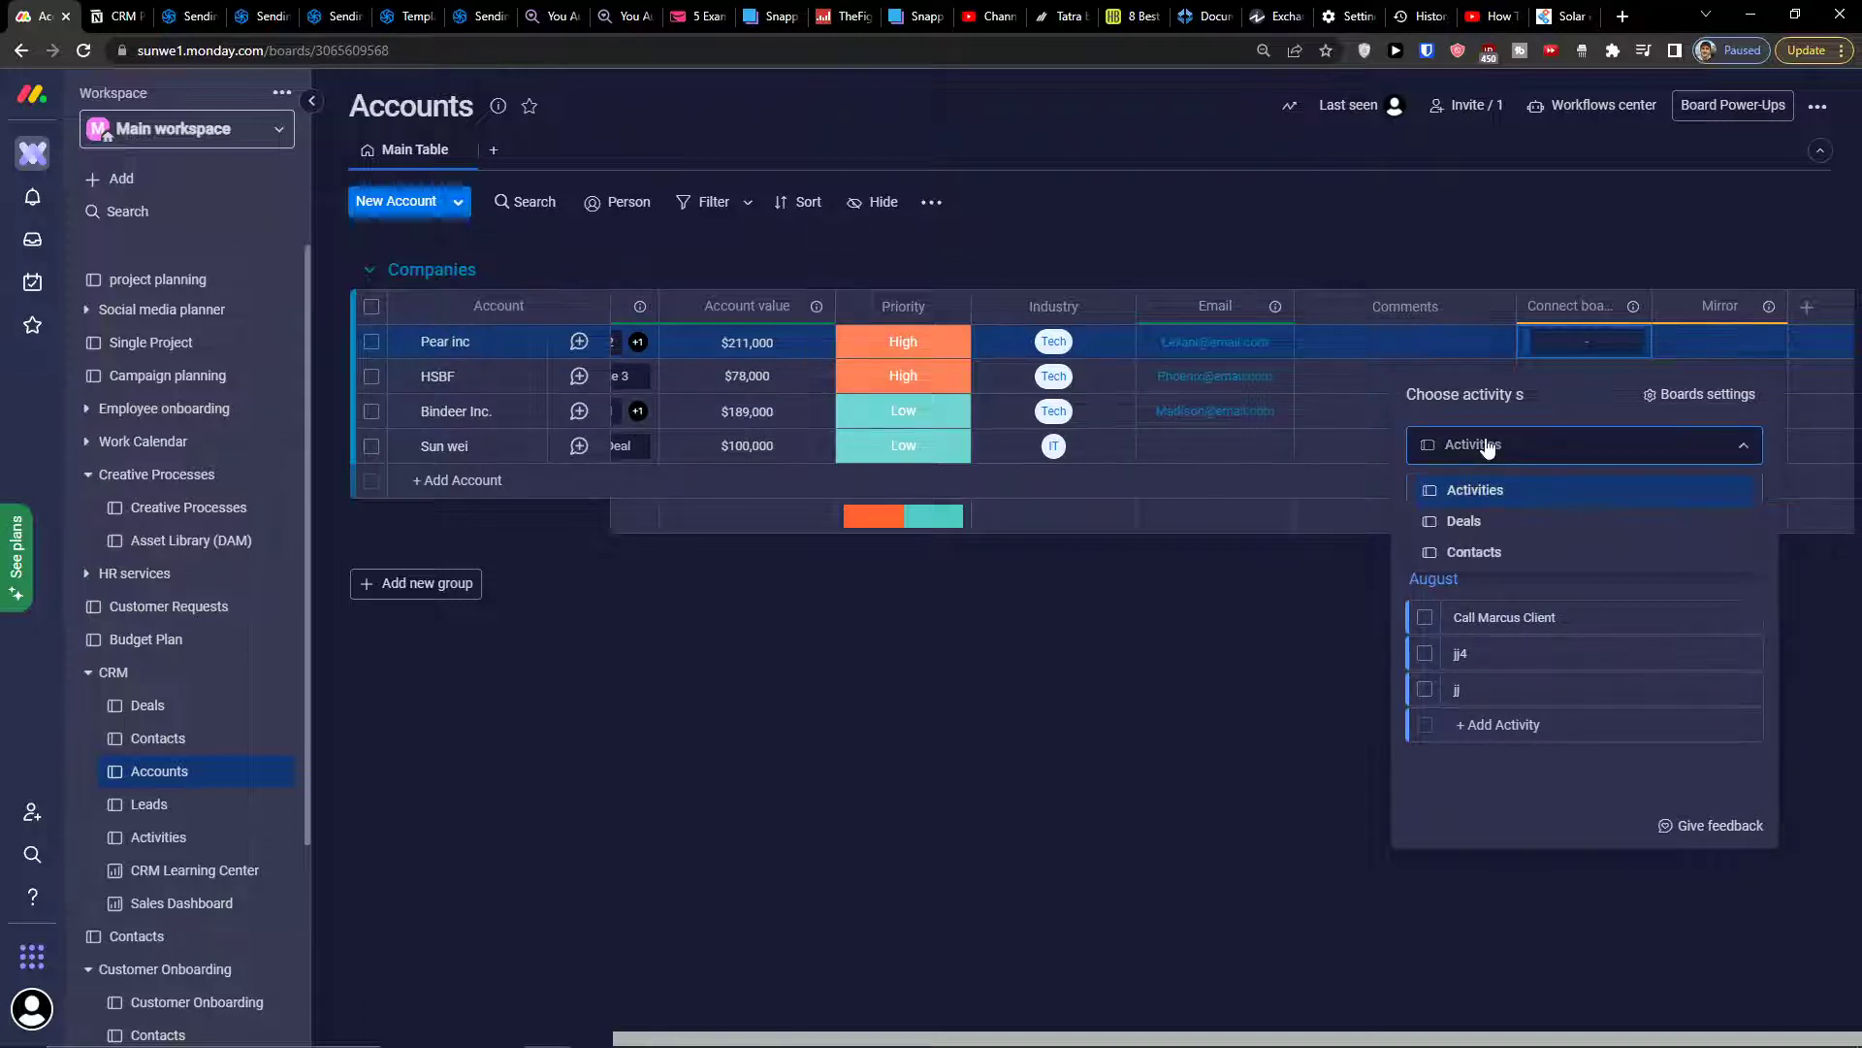
click(1460, 524)
click(1464, 448)
click(1473, 552)
click(1453, 452)
click(1453, 475)
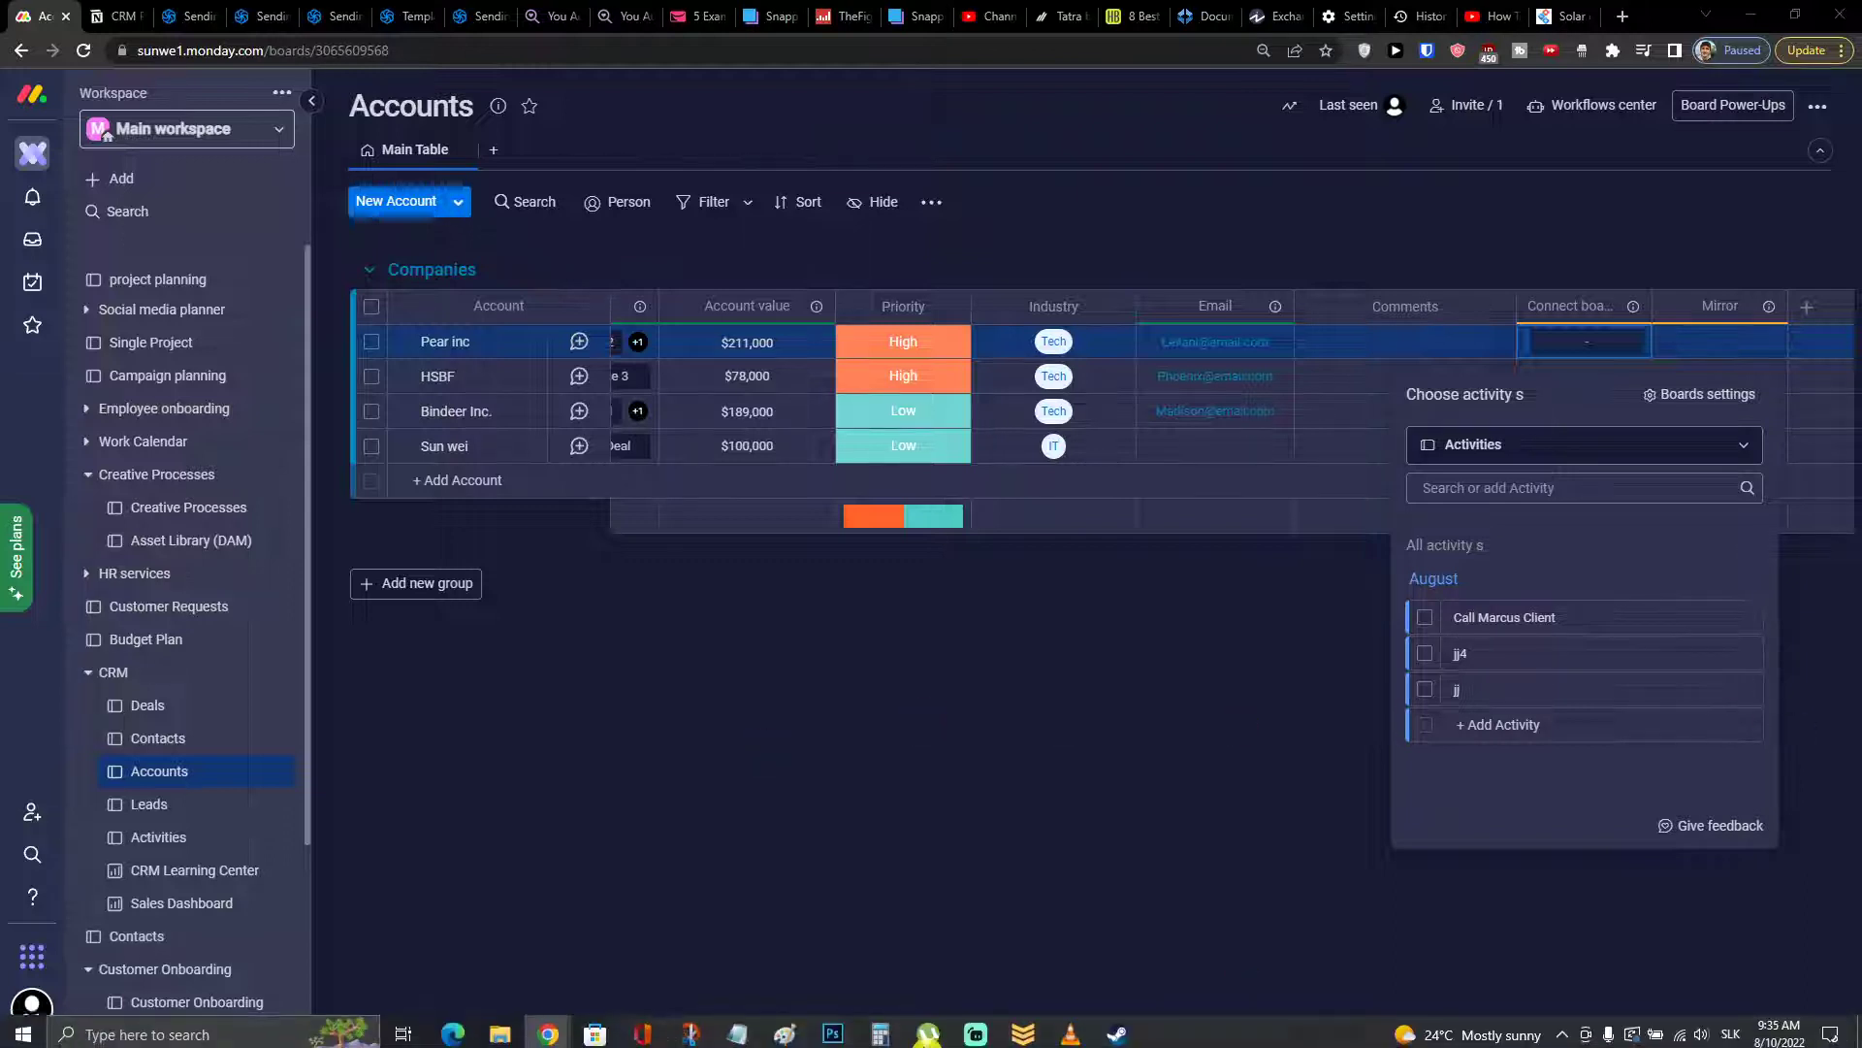
click(1521, 487)
click(1501, 459)
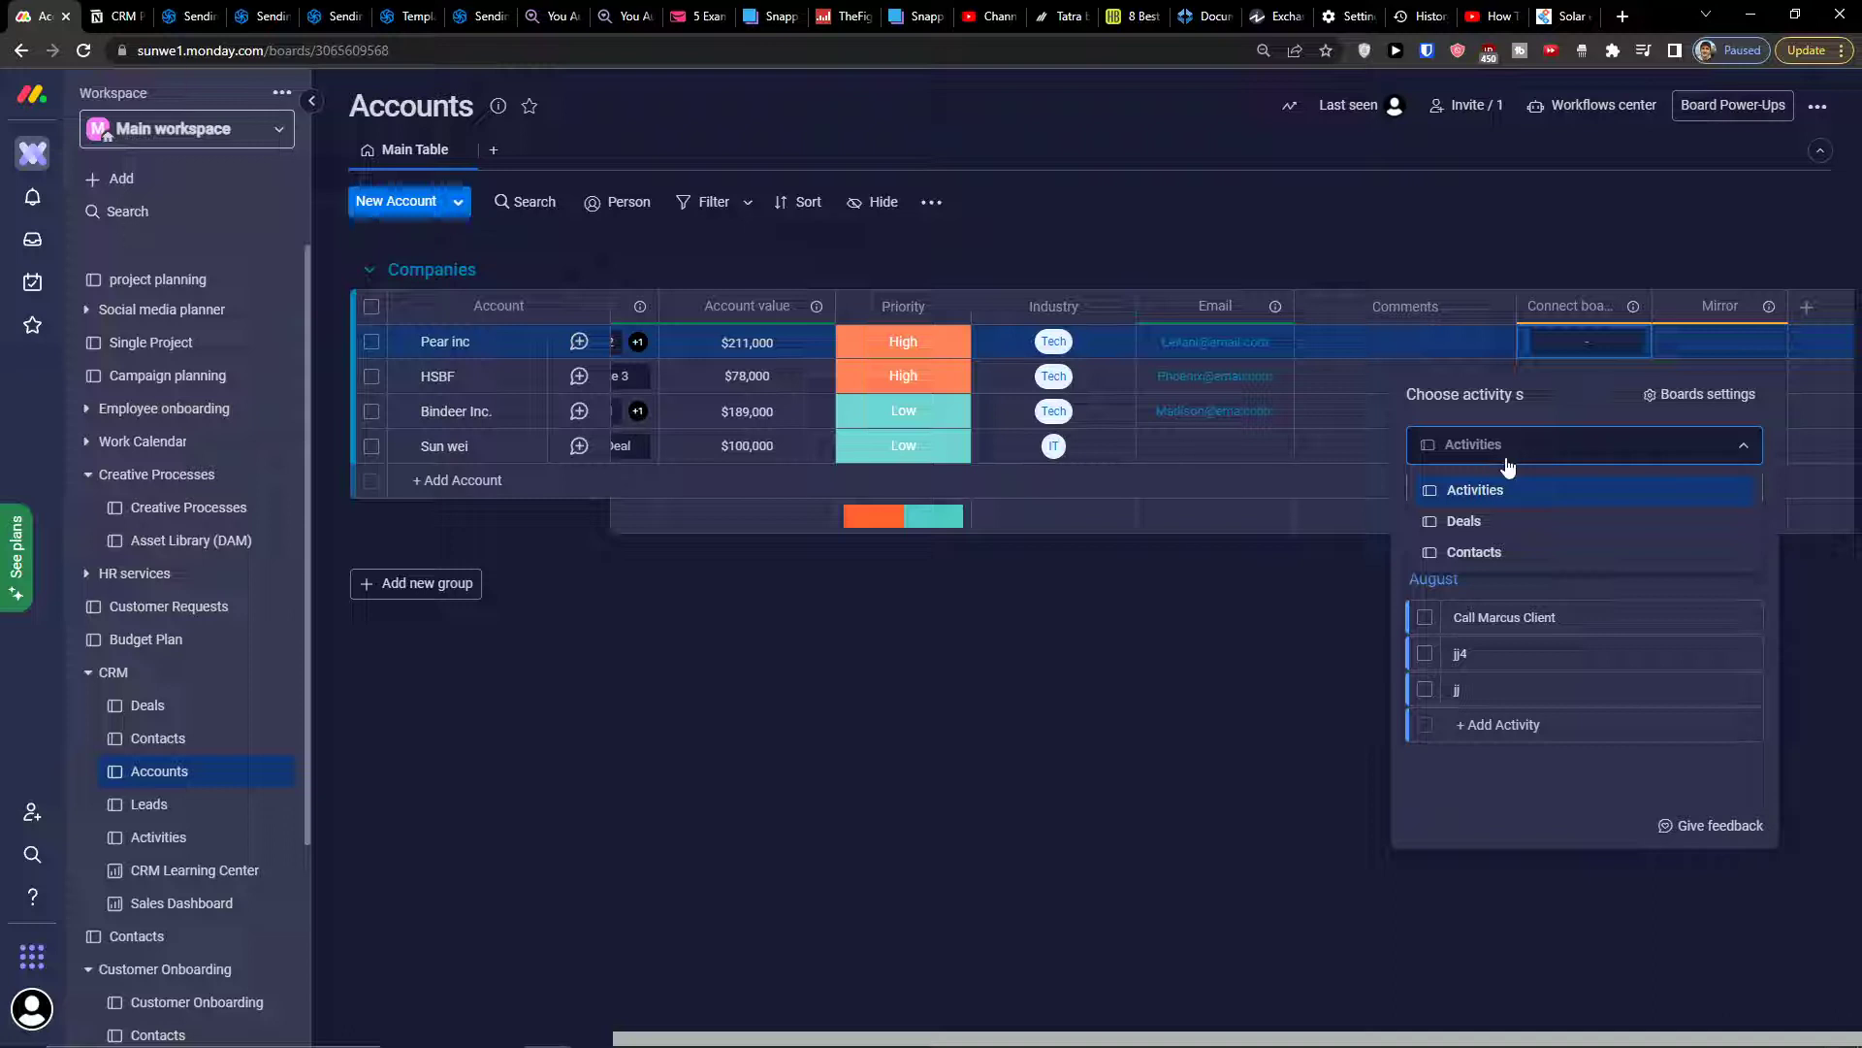
mouse_move(1003, 1044)
click(982, 1042)
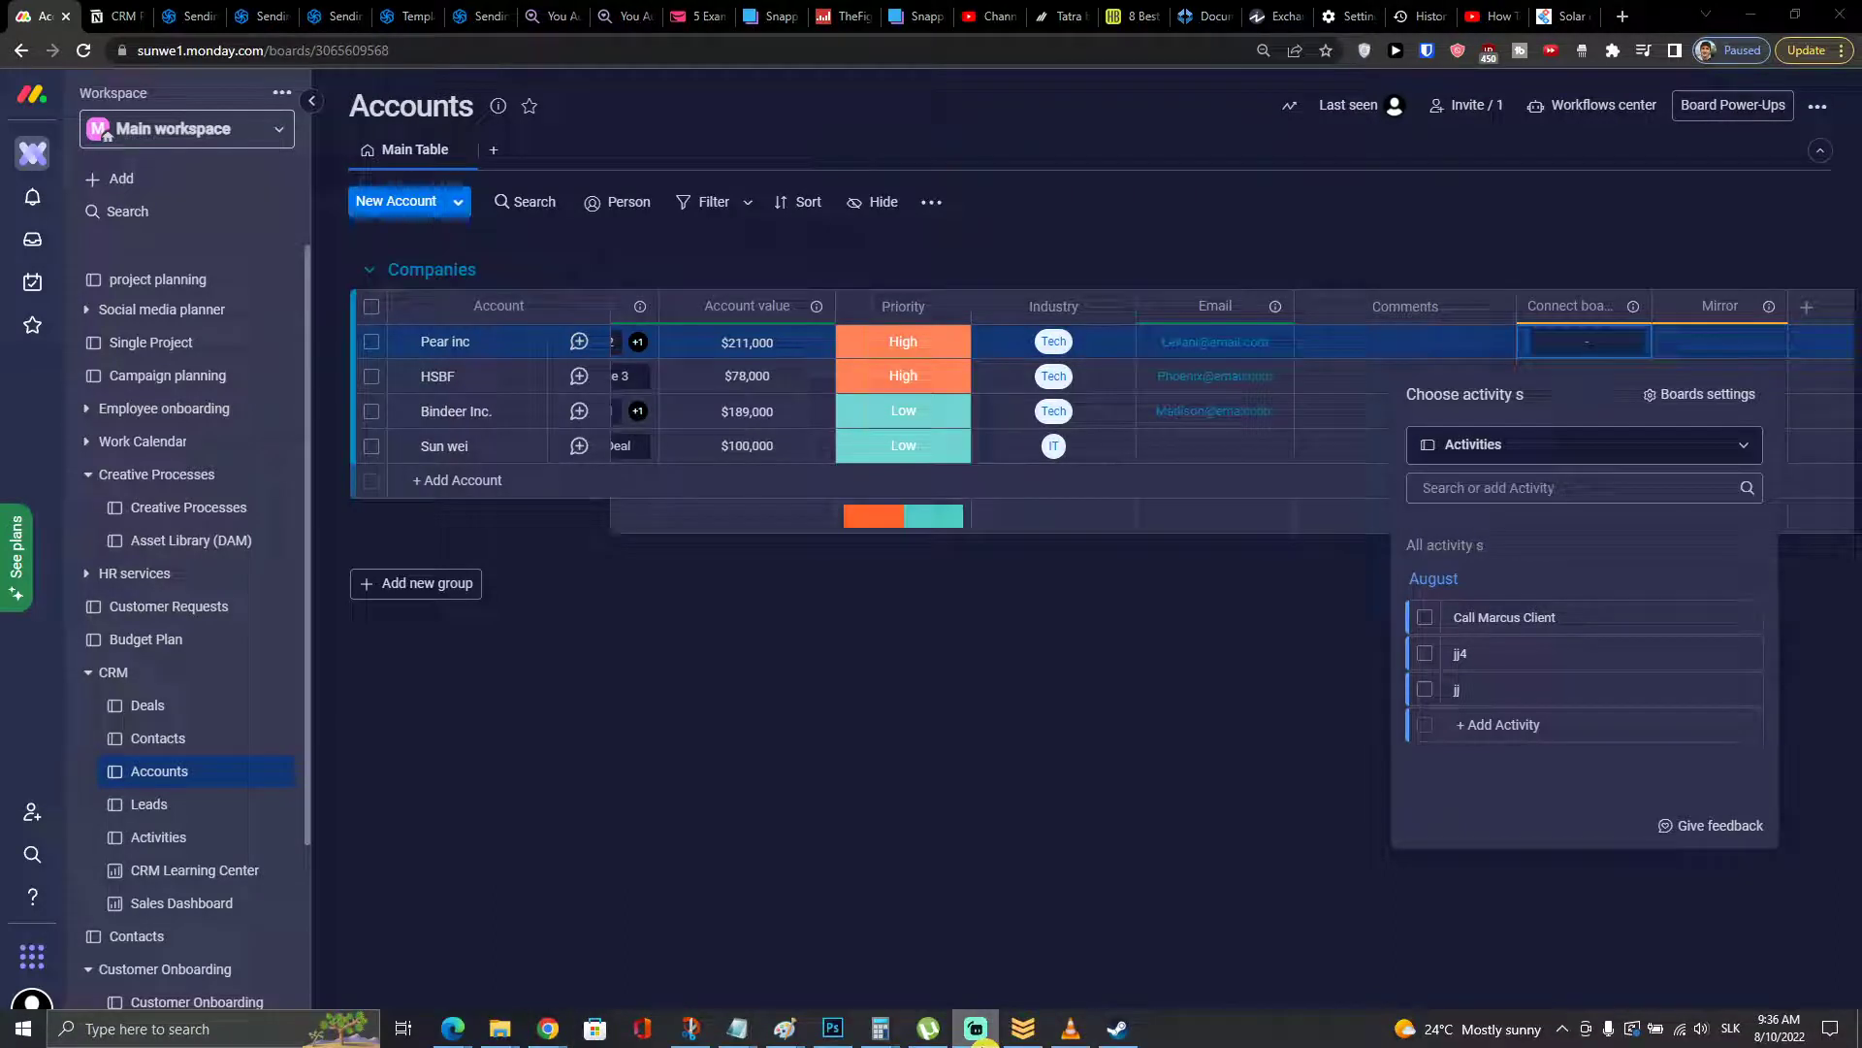